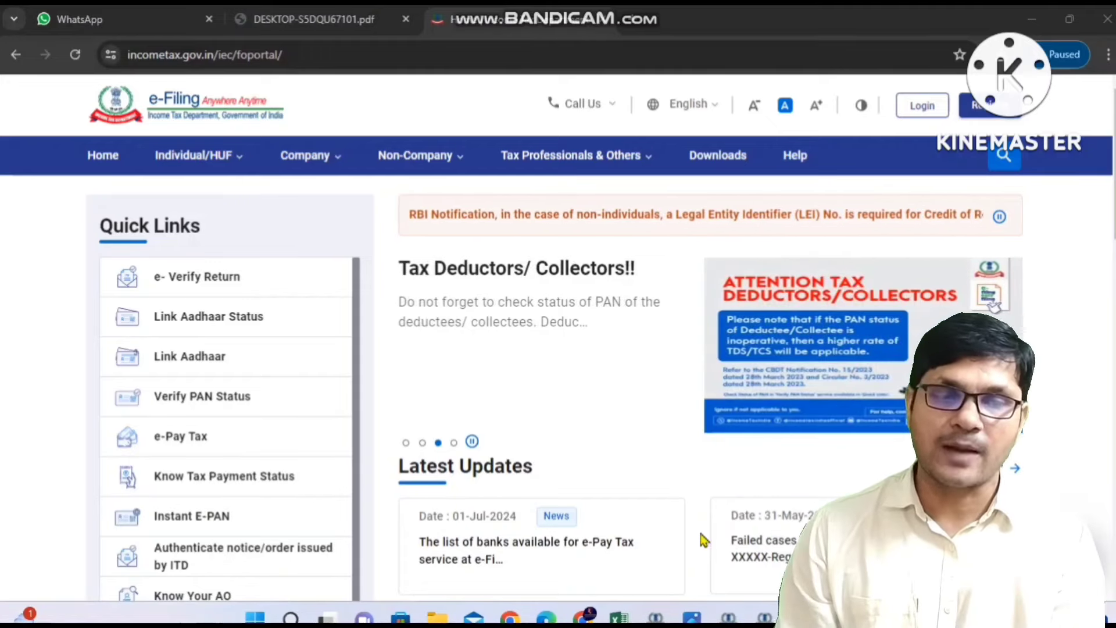
Switch to the photographed income tax calculation sheet and review its monthly pay, income, deduction and tax sections
{"action": "mouse_move", "coordinate": [692, 616]}
{"action": "left_click", "coordinate": [666, 539]}
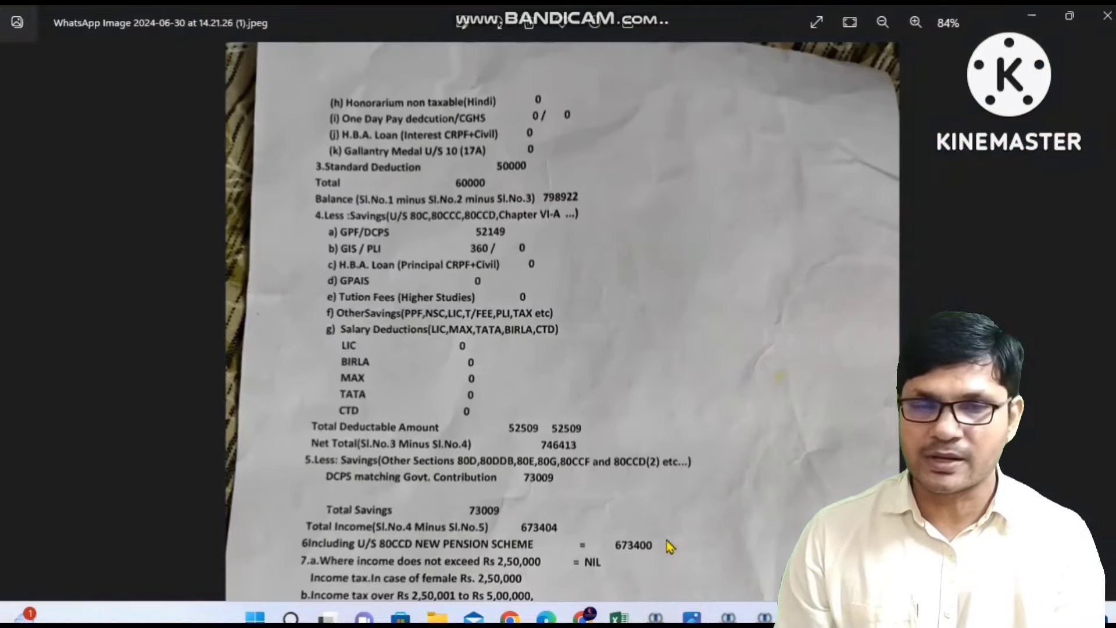
{"action": "scroll", "coordinate": [664, 375], "scroll_direction": "down", "scroll_amount": 1}
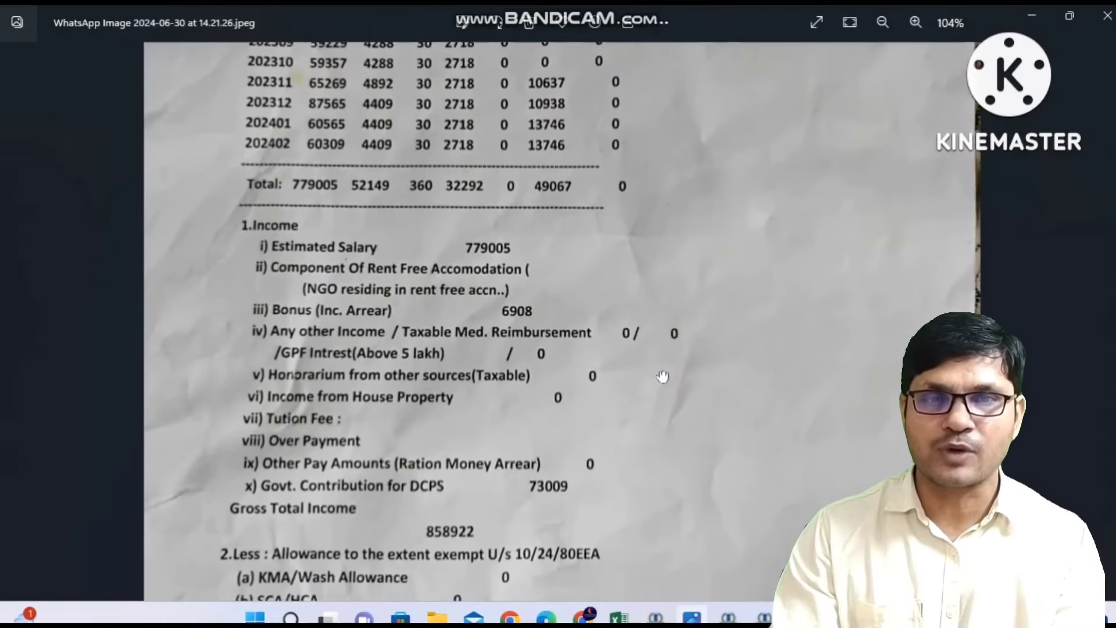
{"action": "scroll", "coordinate": [664, 375], "scroll_direction": "up", "scroll_amount": 3}
{"action": "scroll", "coordinate": [670, 483], "scroll_direction": "up", "scroll_amount": 1}
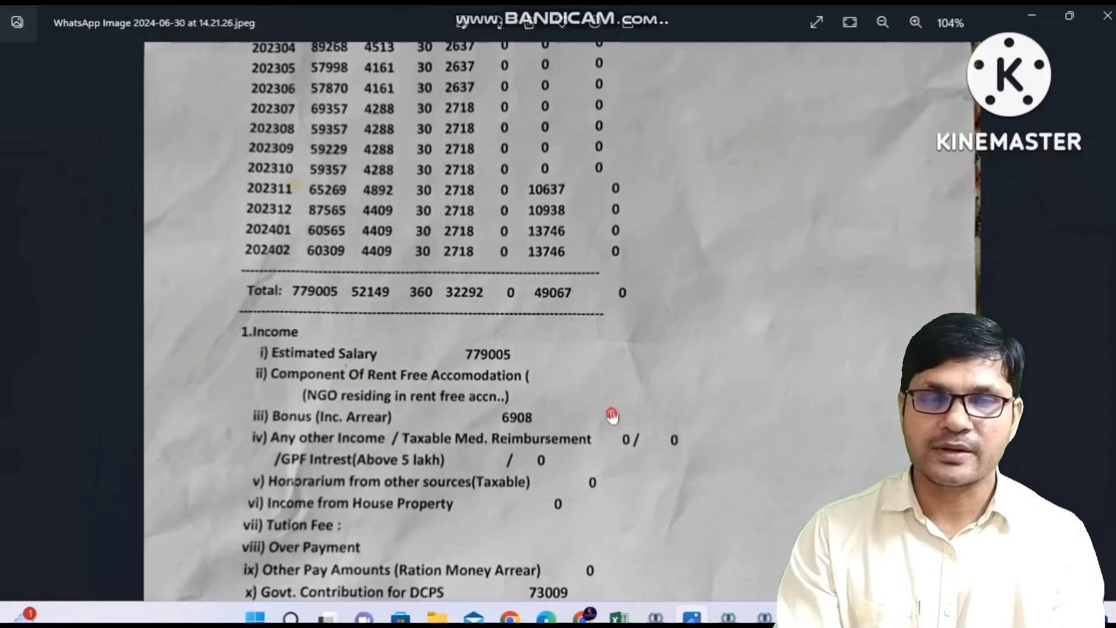
{"action": "scroll", "coordinate": [617, 475], "scroll_direction": "up", "scroll_amount": 2}
{"action": "scroll", "coordinate": [618, 475], "scroll_direction": "down", "scroll_amount": 10}
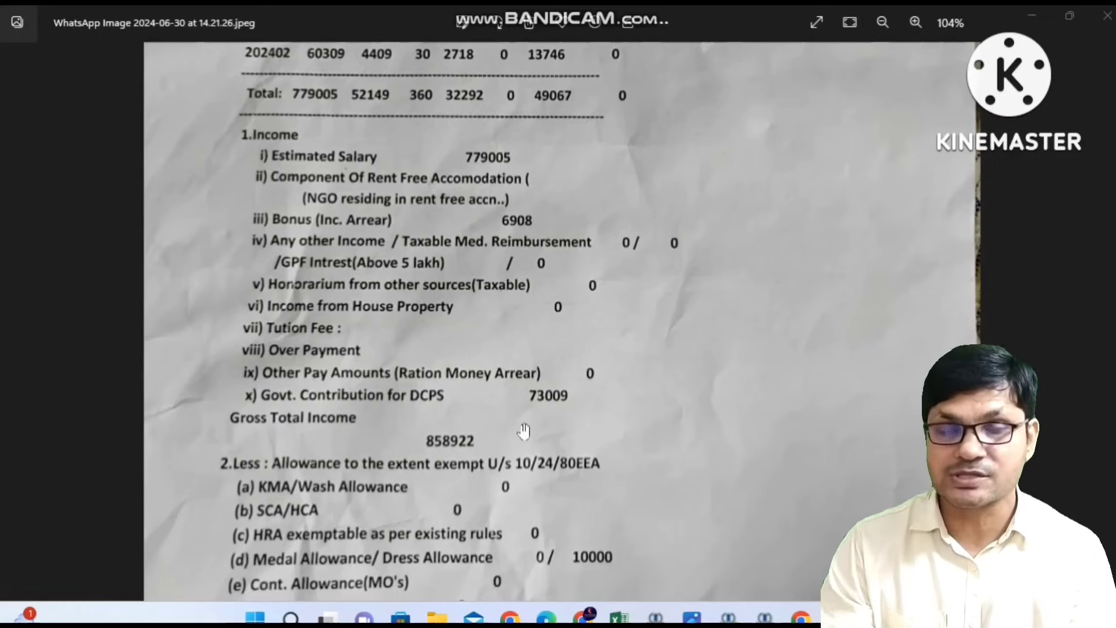
{"action": "scroll", "coordinate": [585, 518], "scroll_direction": "down", "scroll_amount": 2}
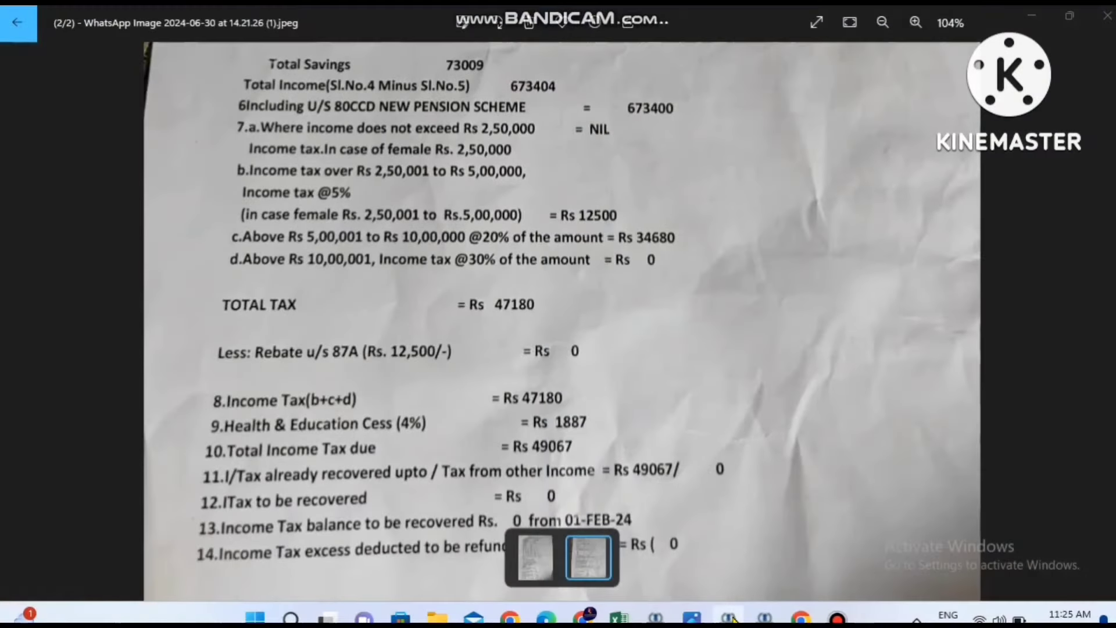
Switch to the e-Filing portal, proceed to the Compliance Portal and open the Annual Information Statement (AIS)
{"action": "mouse_move", "coordinate": [732, 619]}
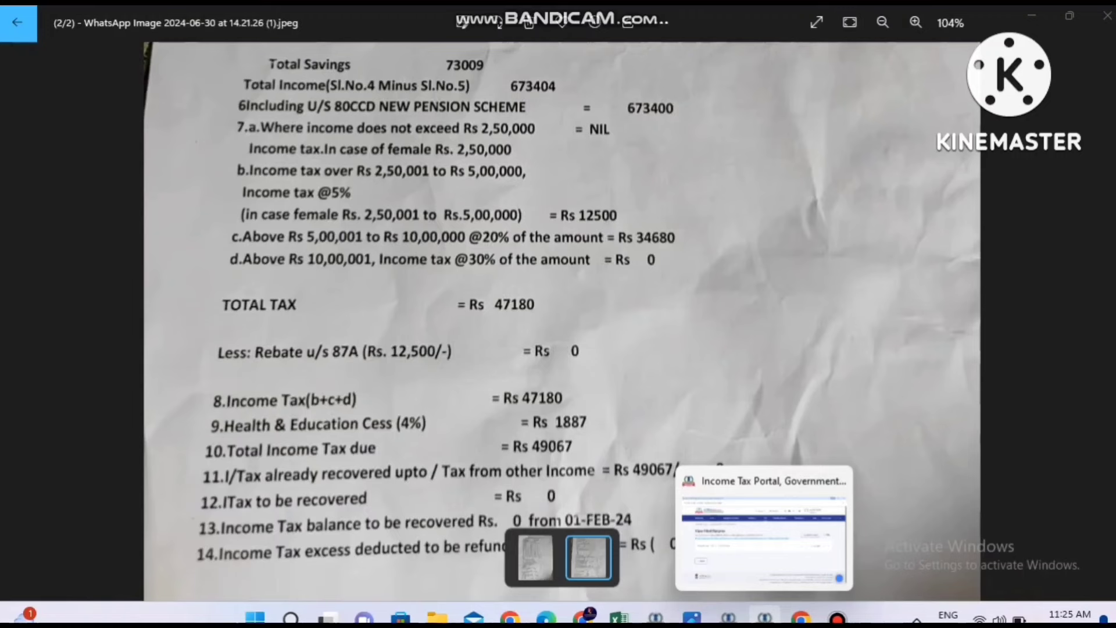
{"action": "left_click", "coordinate": [740, 542]}
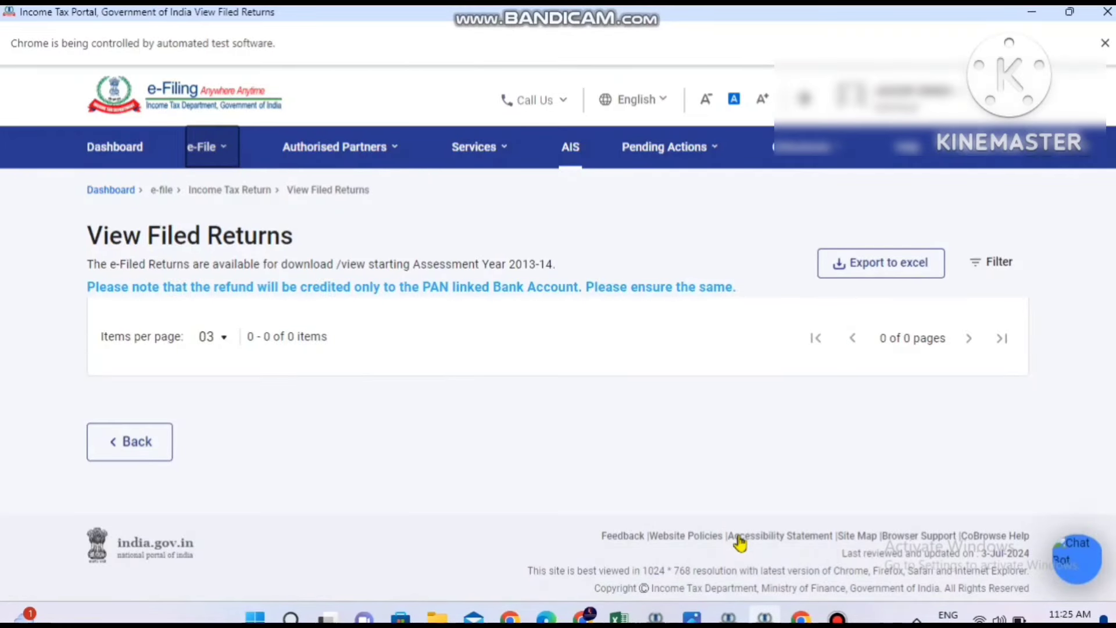
{"action": "left_click", "coordinate": [571, 150]}
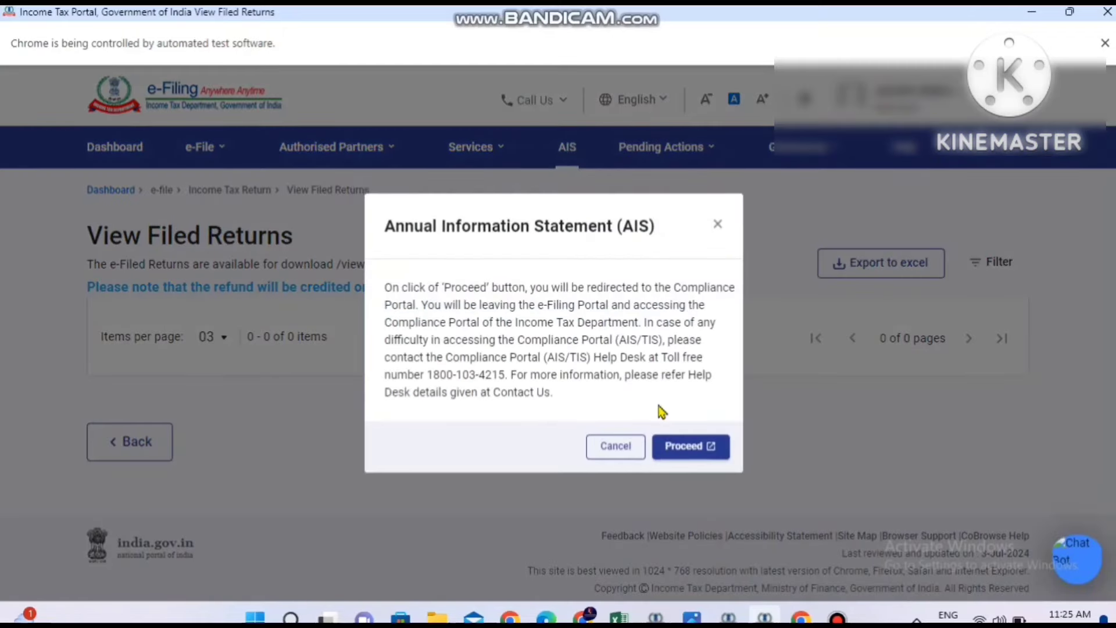
{"action": "left_click", "coordinate": [668, 446]}
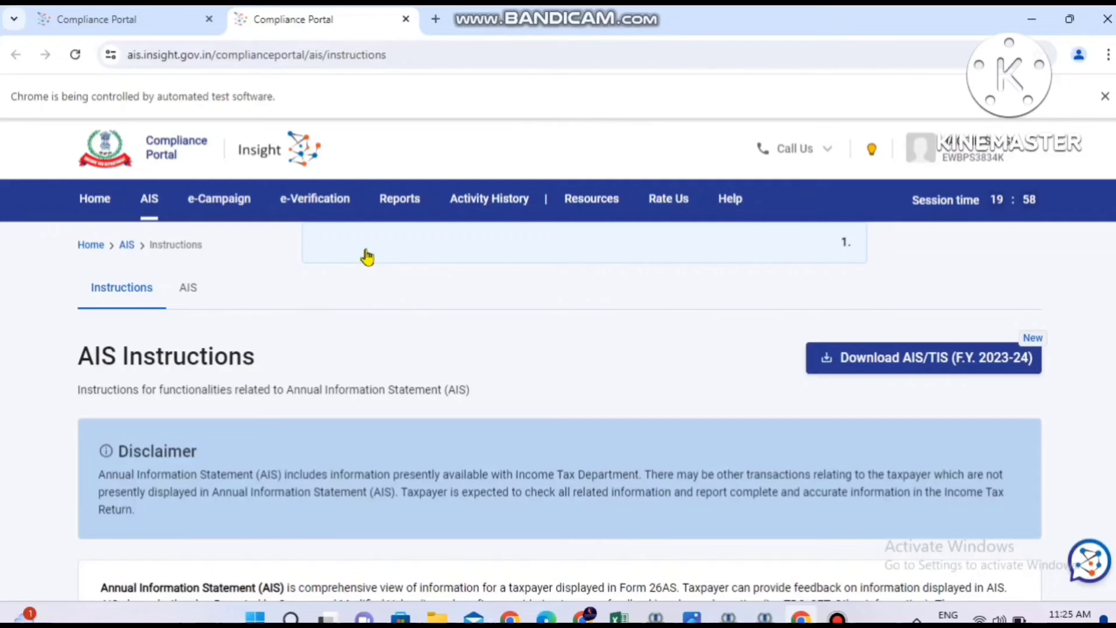
{"action": "left_click", "coordinate": [194, 291]}
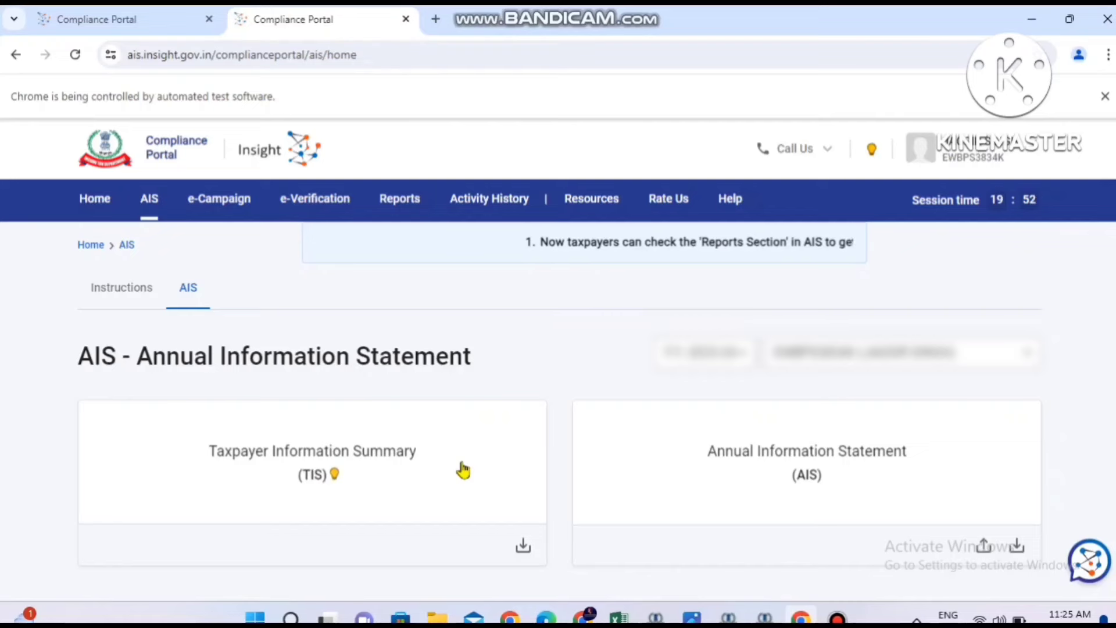
{"action": "left_click", "coordinate": [588, 469]}
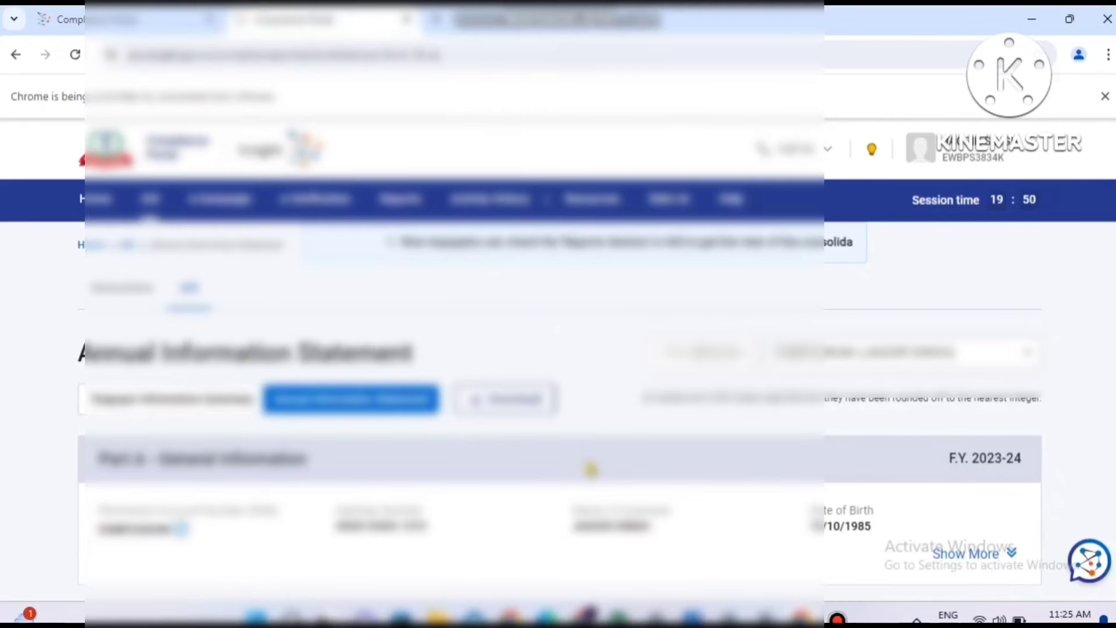
Open the Taxpayer Information Summary (TIS) and review its income categories with the processed and accepted amounts
{"action": "scroll", "coordinate": [587, 469], "scroll_direction": "down", "scroll_amount": 2}
{"action": "left_click", "coordinate": [192, 204]}
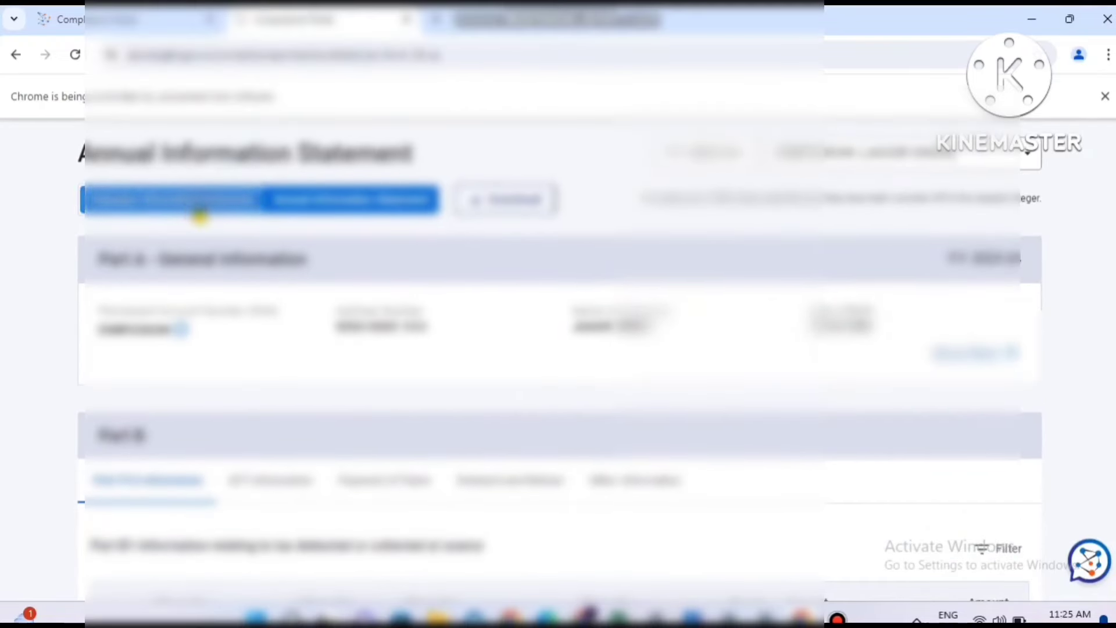
{"action": "scroll", "coordinate": [82, 349], "scroll_direction": "down", "scroll_amount": 8}
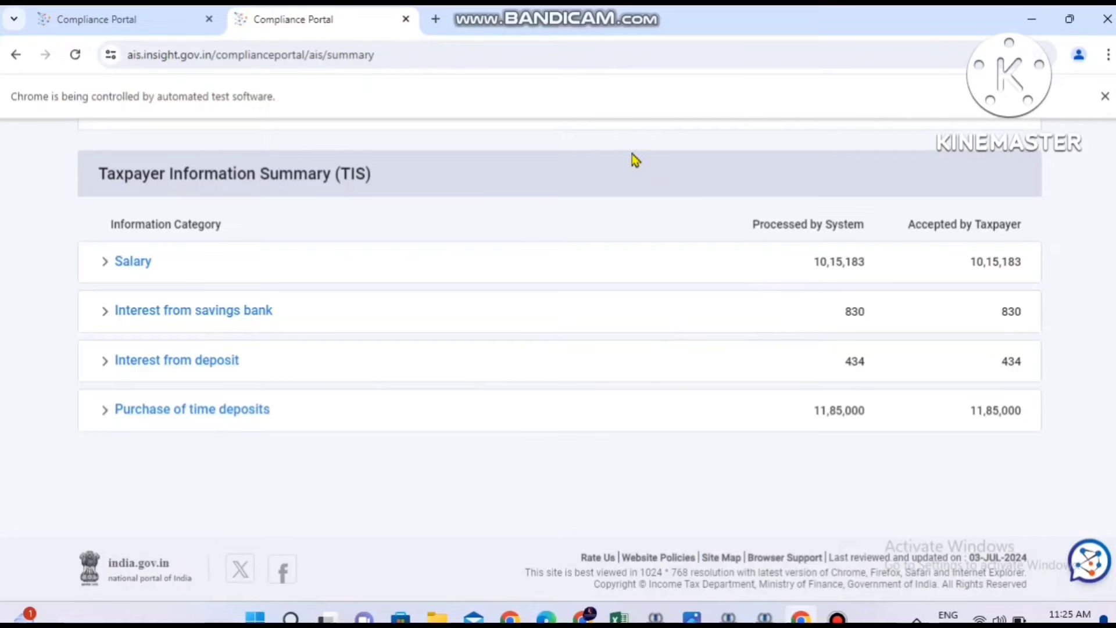
{"action": "scroll", "coordinate": [633, 153], "scroll_direction": "up", "scroll_amount": 4}
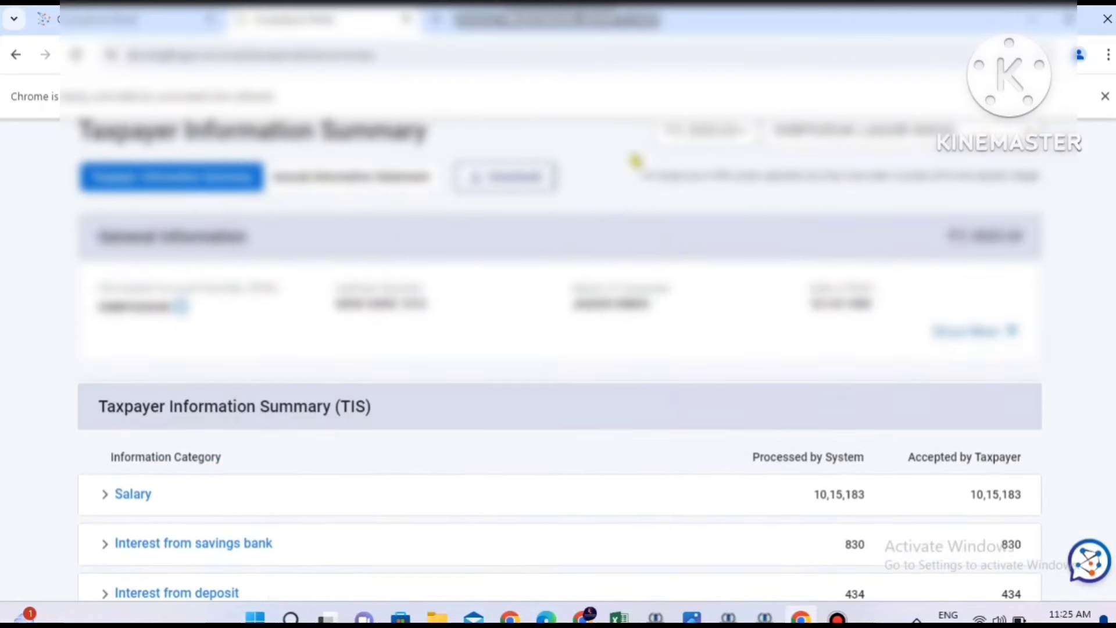
{"action": "scroll", "coordinate": [615, 181], "scroll_direction": "down", "scroll_amount": 3}
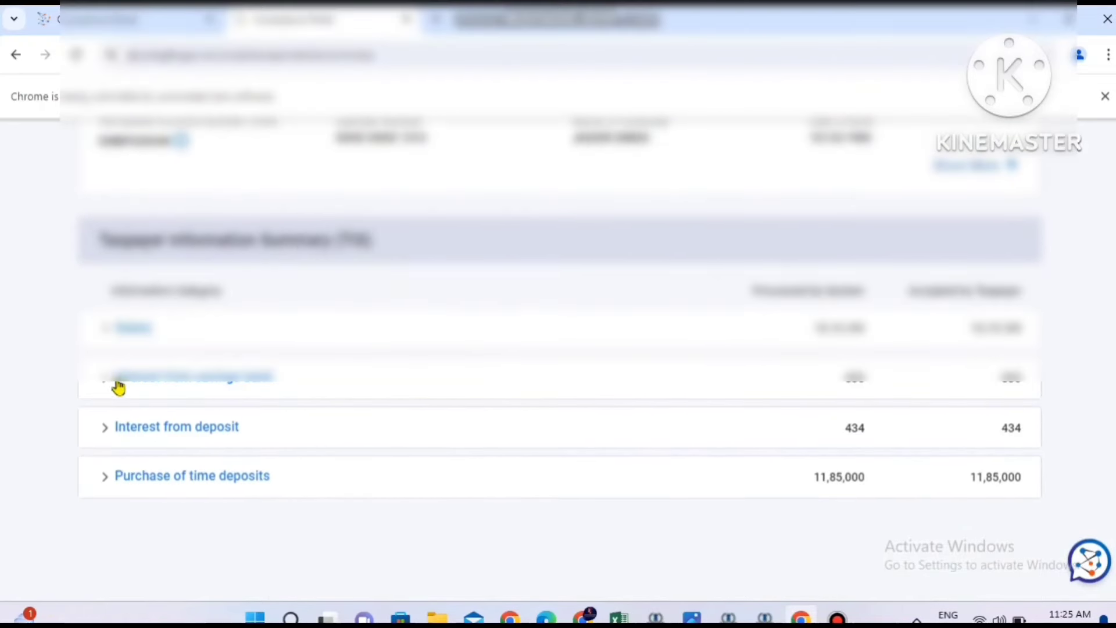
Expand the Salary, Interest from savings bank and Interest from deposit categories to examine their reported sources and amounts
{"action": "left_click", "coordinate": [124, 329]}
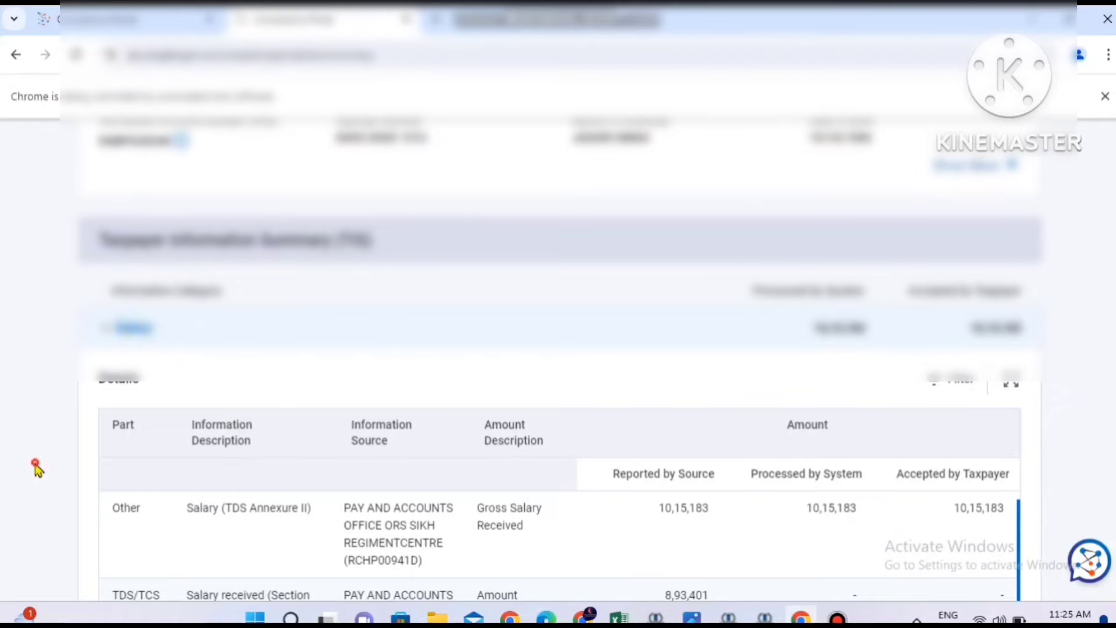
{"action": "scroll", "coordinate": [35, 470], "scroll_direction": "down", "scroll_amount": 5}
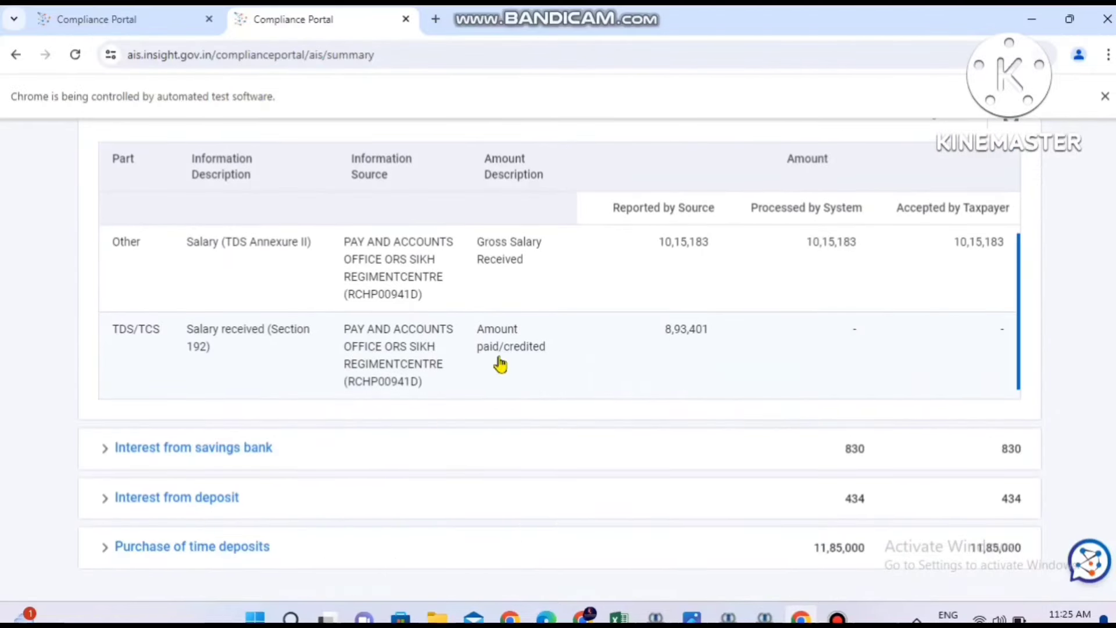
{"action": "left_click", "coordinate": [162, 457]}
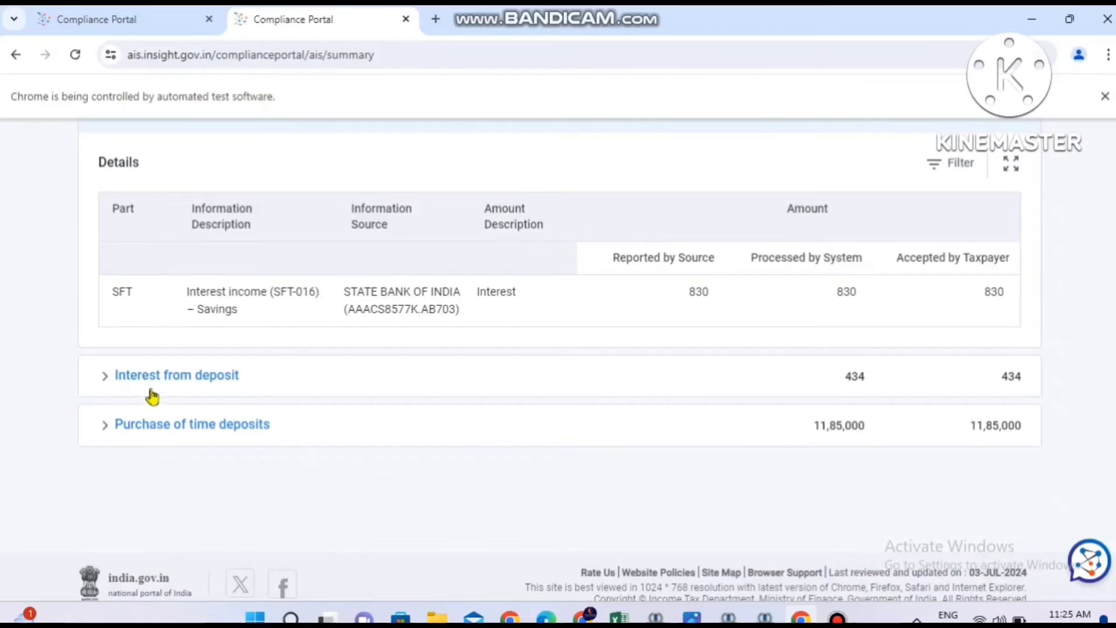
{"action": "left_click", "coordinate": [151, 389]}
Open the SFT information behind the term deposit interest entry and review the individual time deposits and their interest
{"action": "left_click", "coordinate": [232, 357]}
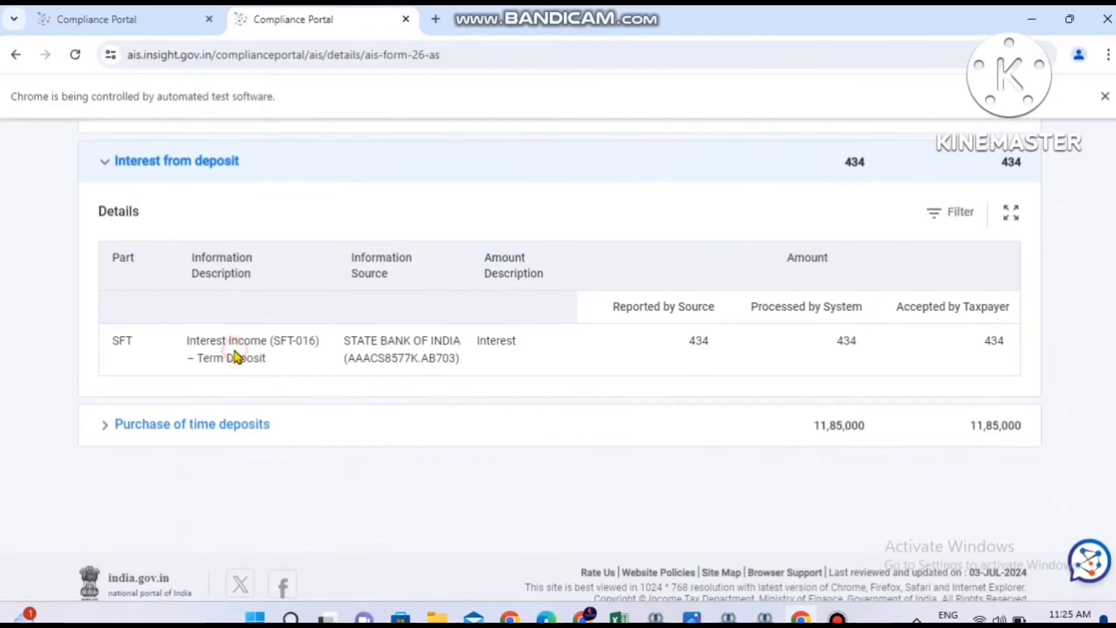
{"action": "scroll", "coordinate": [344, 436], "scroll_direction": "up", "scroll_amount": 3}
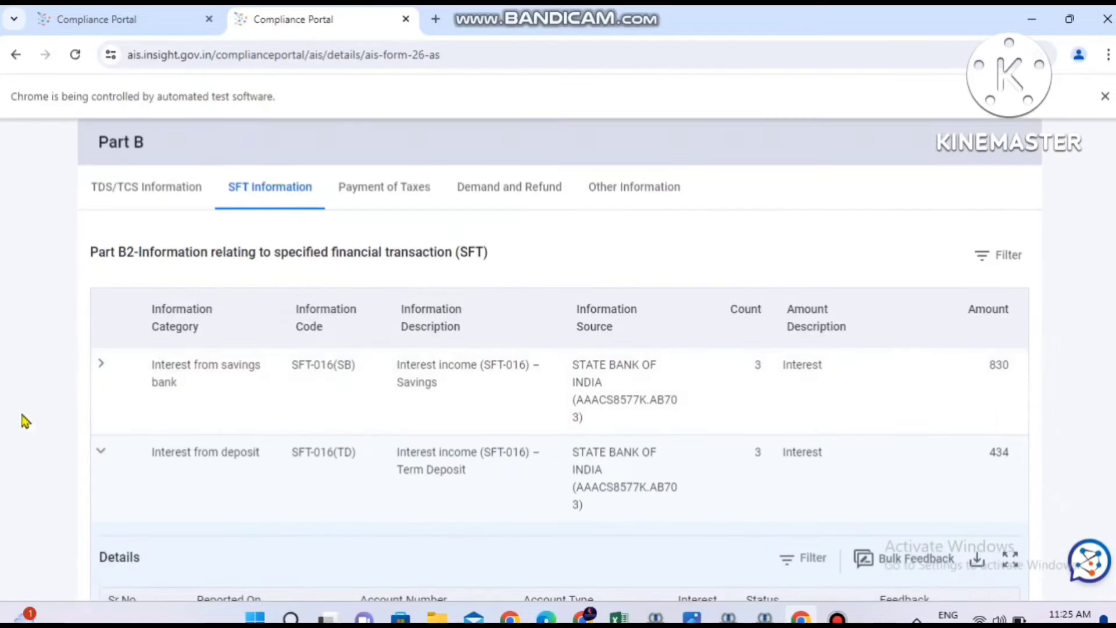
{"action": "left_click", "coordinate": [13, 420]}
{"action": "scroll", "coordinate": [14, 425], "scroll_direction": "down", "scroll_amount": 8}
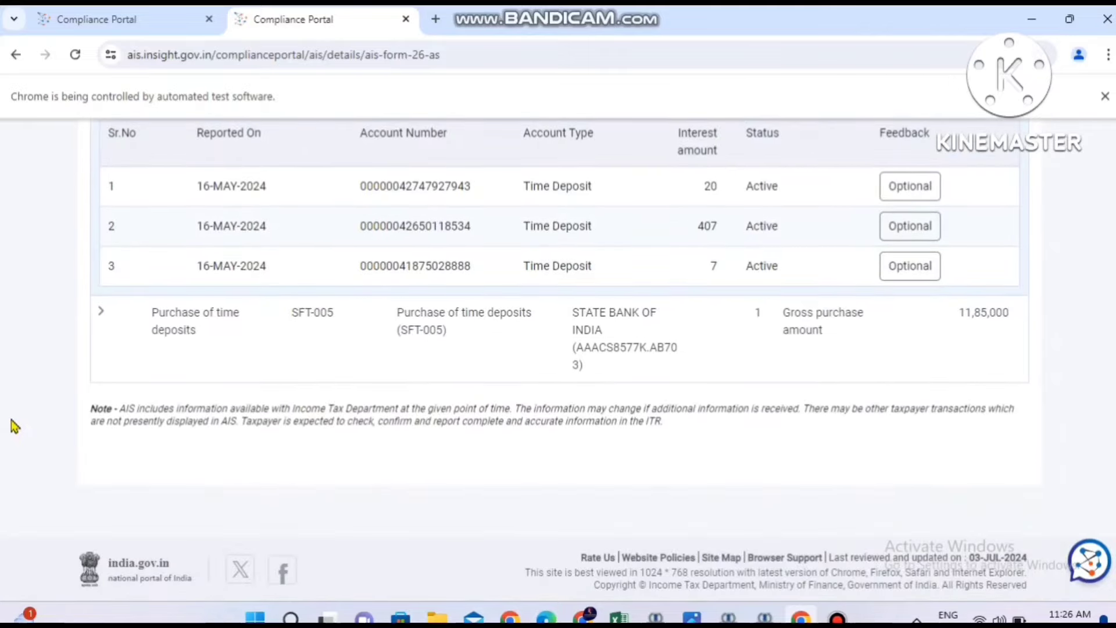
{"action": "scroll", "coordinate": [440, 258], "scroll_direction": "up", "scroll_amount": 10}
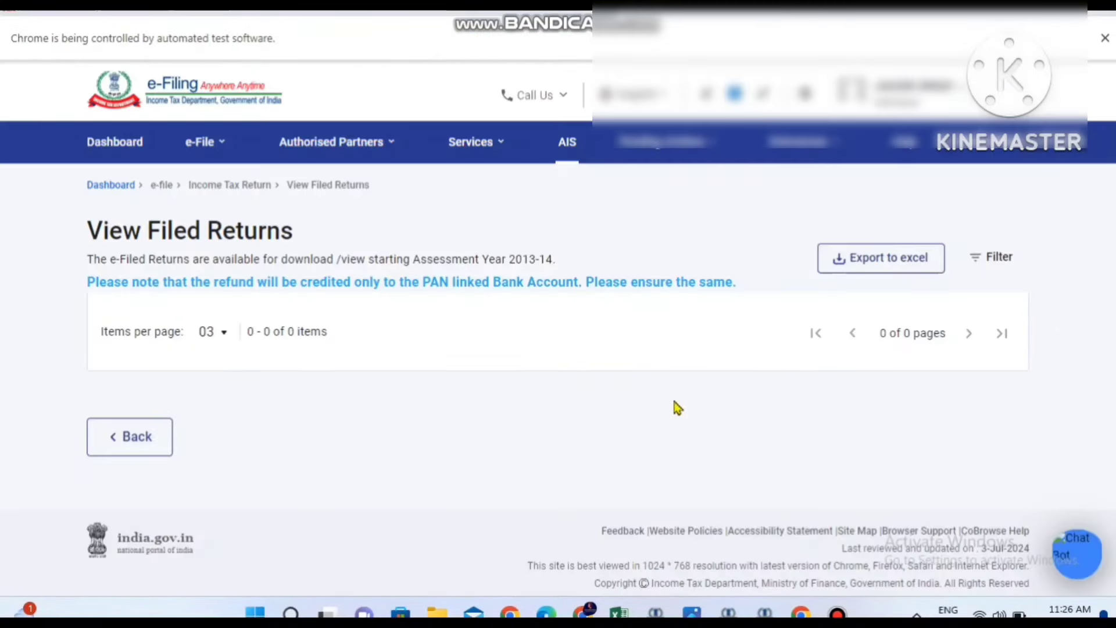
Open Form 26AS from the e-Filing portal, accept the Form 16/16A usage terms on TRACES and go to View Tax Credit
{"action": "left_click", "coordinate": [205, 152]}
{"action": "mouse_move", "coordinate": [286, 192]}
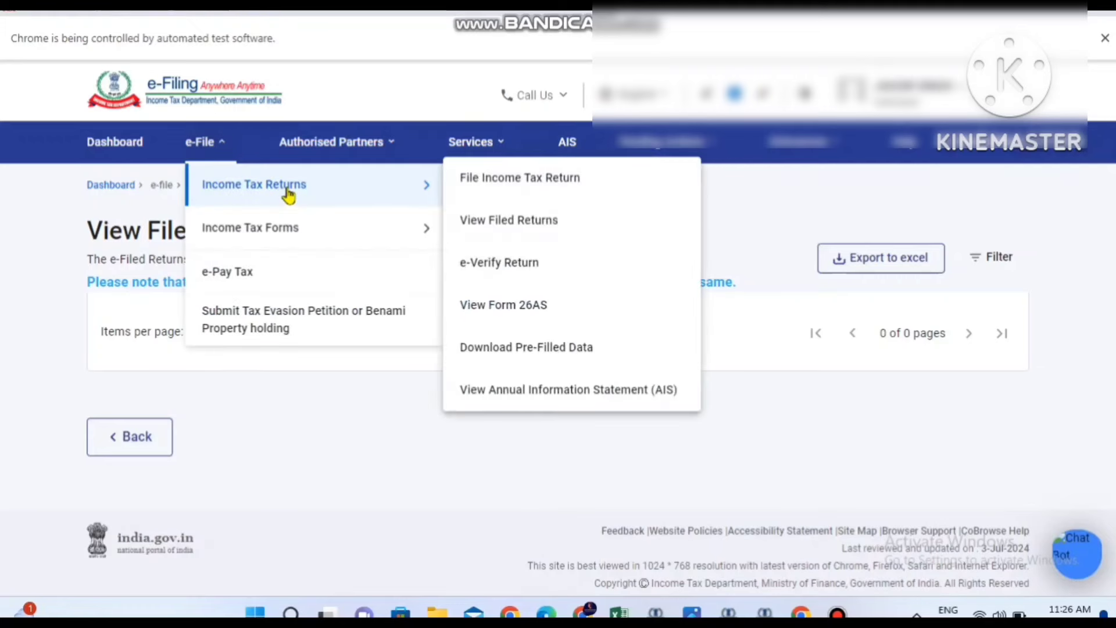
{"action": "left_click", "coordinate": [515, 305]}
{"action": "left_click", "coordinate": [733, 477]}
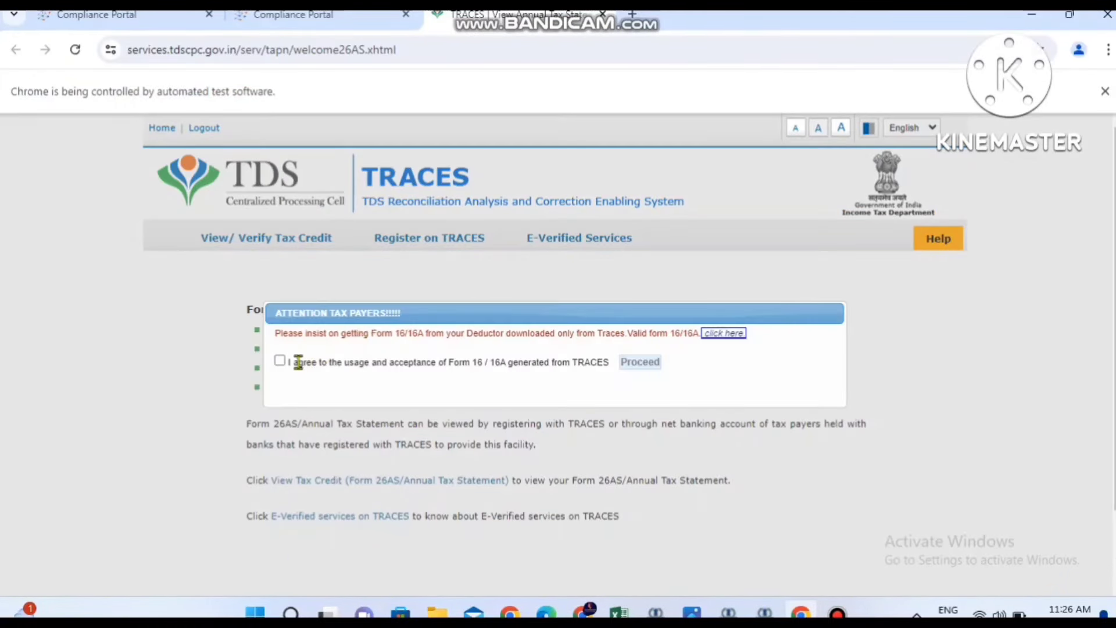
{"action": "left_click", "coordinate": [280, 361]}
{"action": "left_click", "coordinate": [634, 363]}
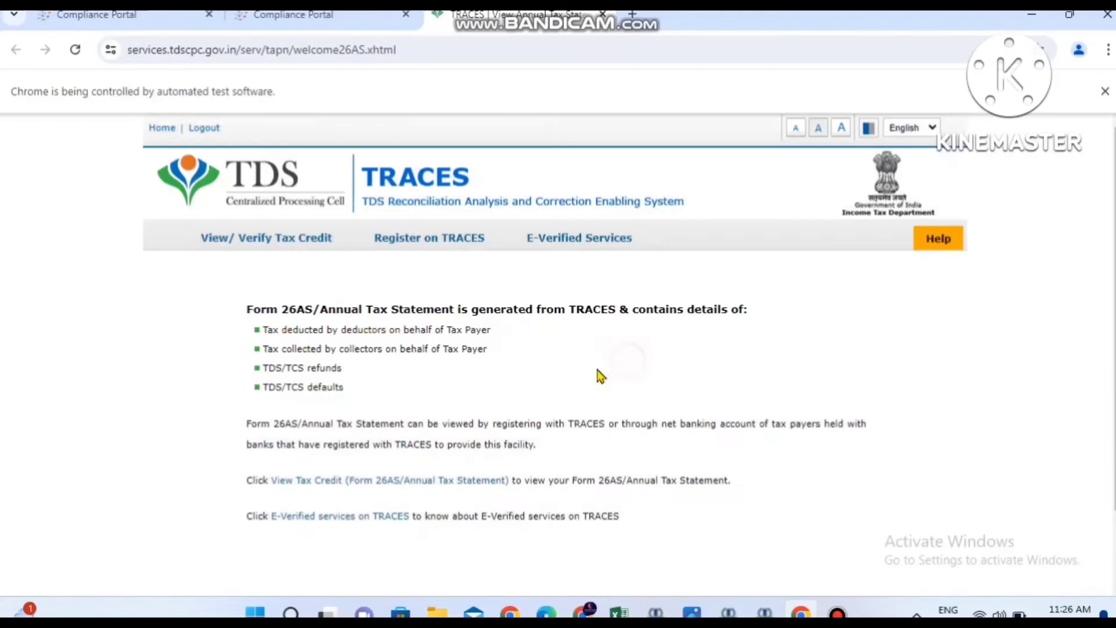
{"action": "left_click", "coordinate": [400, 482]}
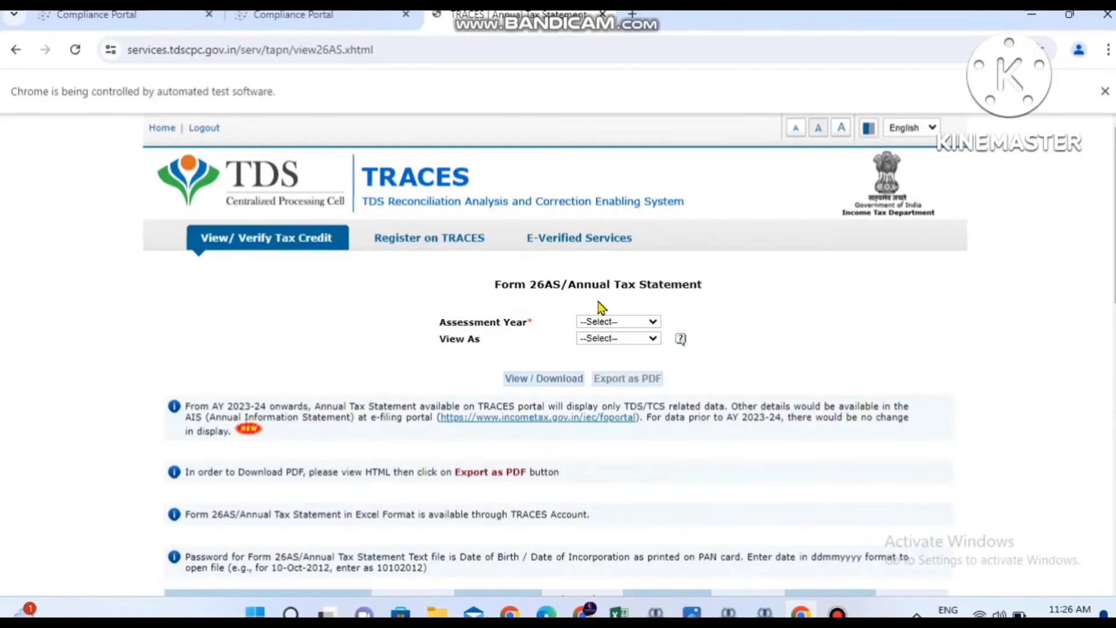
View the Form 26AS statement for assessment year 2024-25 as HTML and review the details of tax deducted at source
{"action": "left_click", "coordinate": [614, 322]}
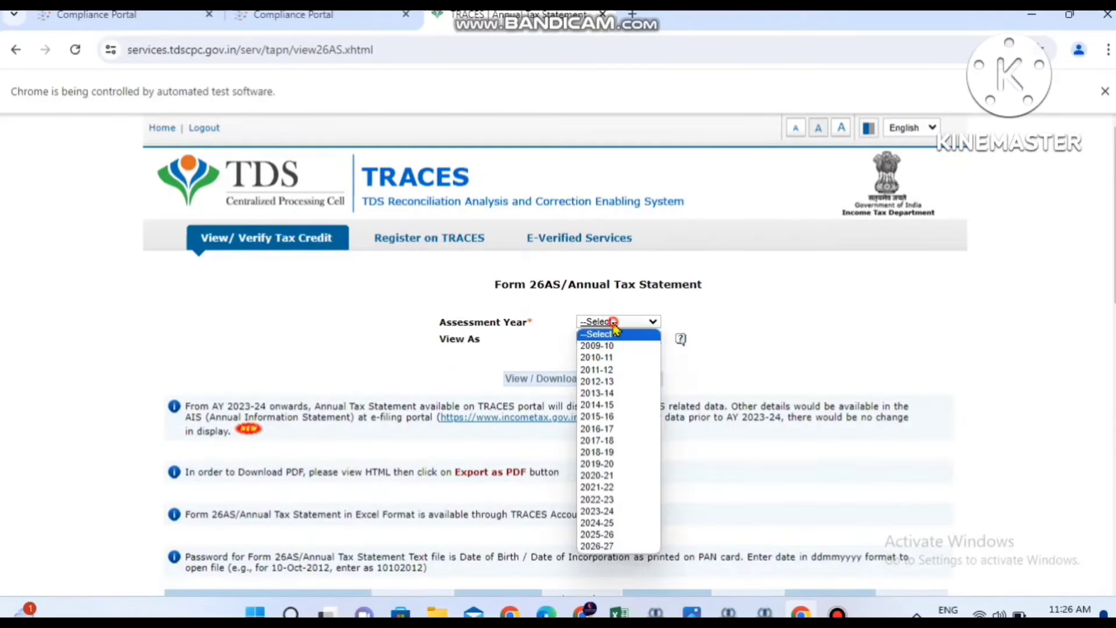
{"action": "left_click", "coordinate": [600, 527]}
{"action": "left_click", "coordinate": [583, 340]}
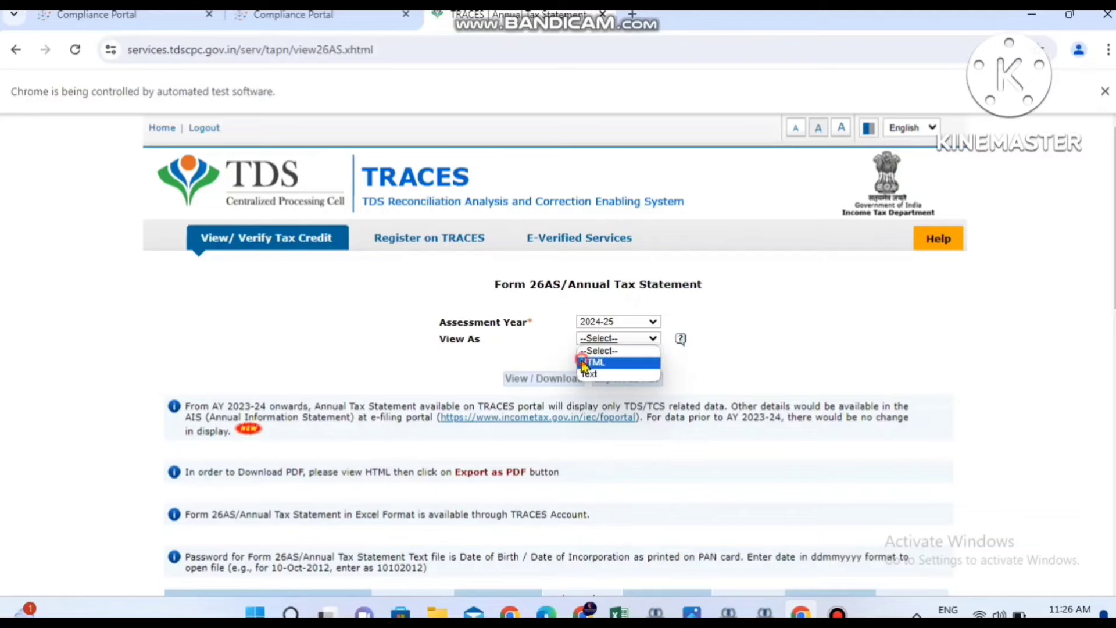
{"action": "left_click", "coordinate": [585, 363]}
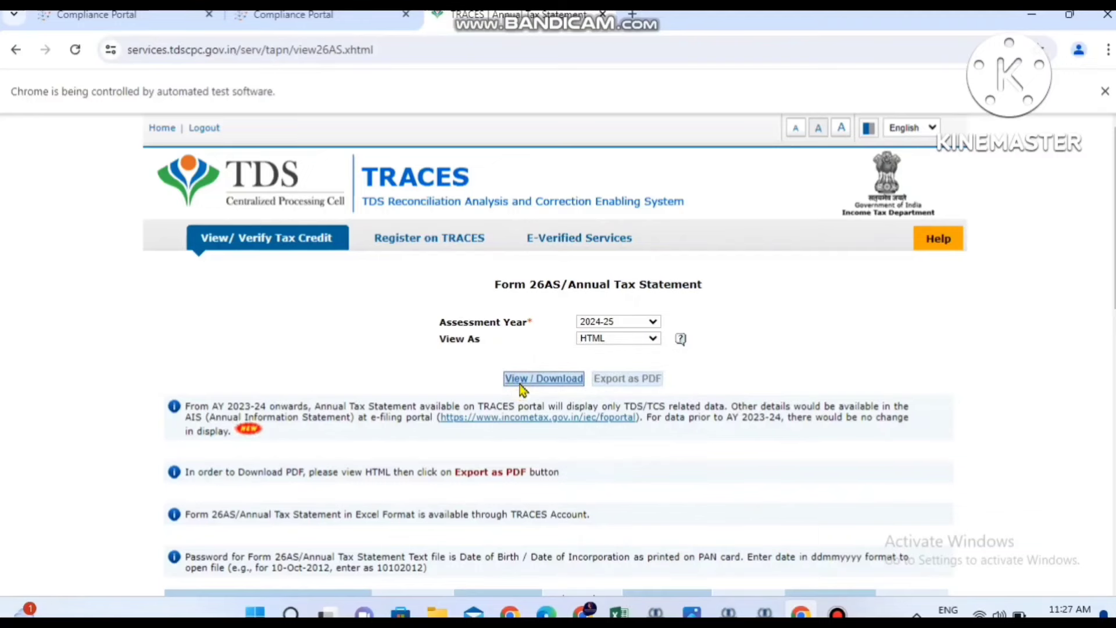
{"action": "left_click", "coordinate": [521, 390]}
{"action": "scroll", "coordinate": [411, 356], "scroll_direction": "down", "scroll_amount": 2}
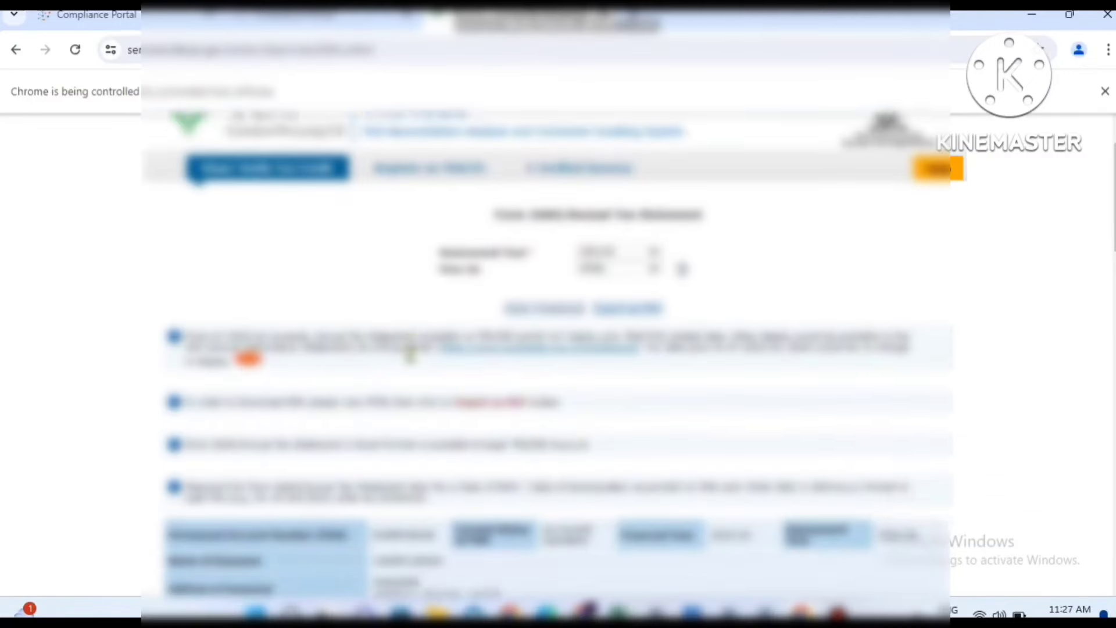
{"action": "scroll", "coordinate": [411, 356], "scroll_direction": "down", "scroll_amount": 10}
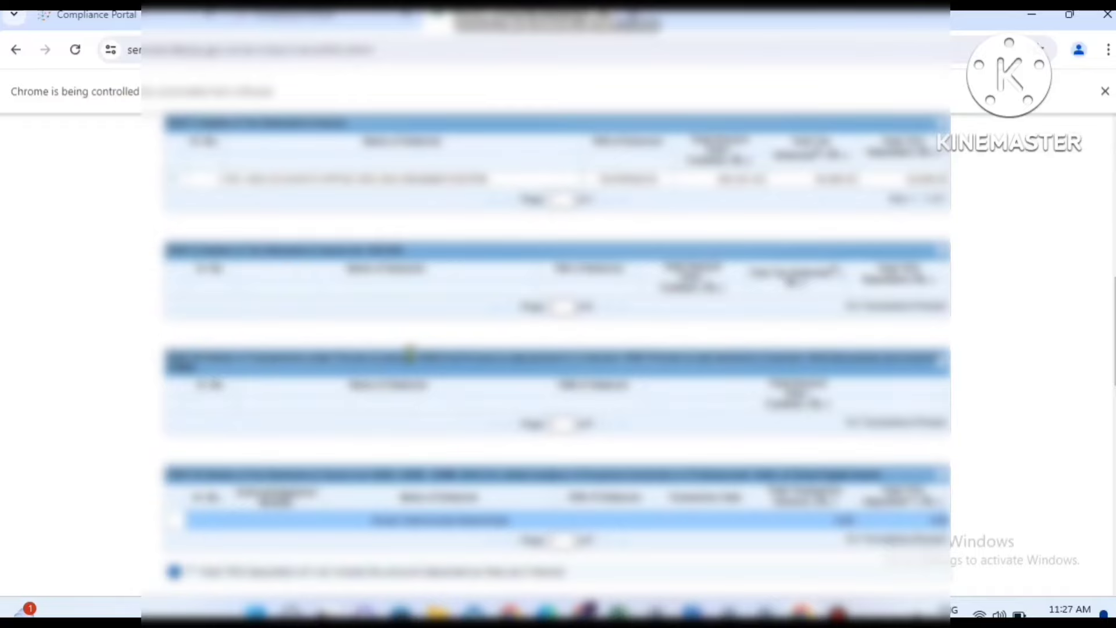
{"action": "scroll", "coordinate": [410, 352], "scroll_direction": "up", "scroll_amount": 1}
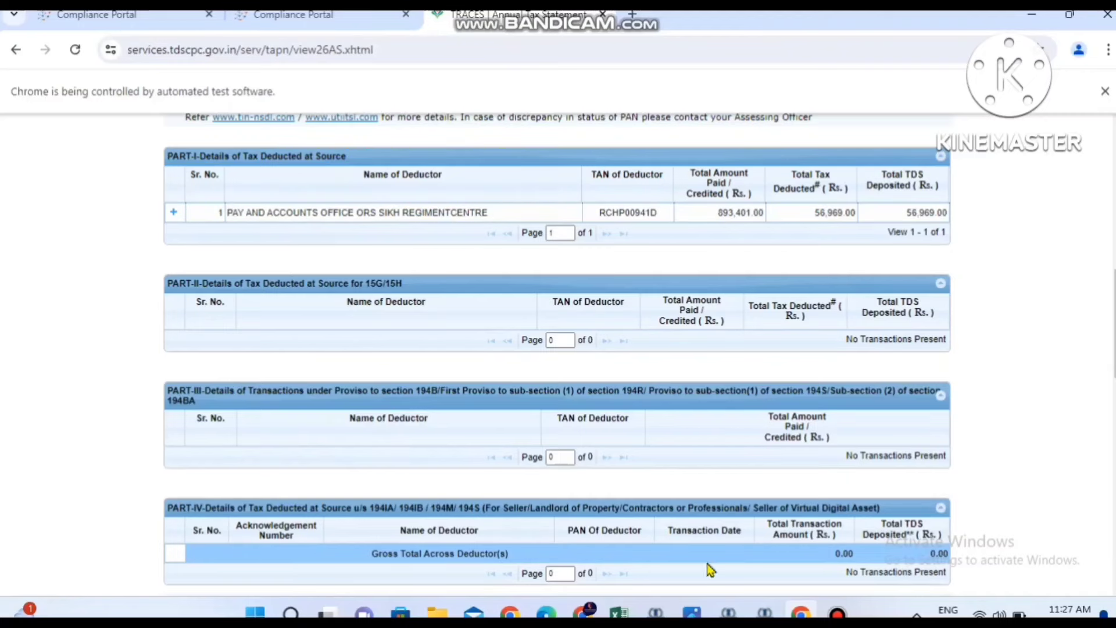
Switch back to the calculation sheet photos and enlarge the first page to examine the monthly totals and income items
{"action": "left_click", "coordinate": [693, 610]}
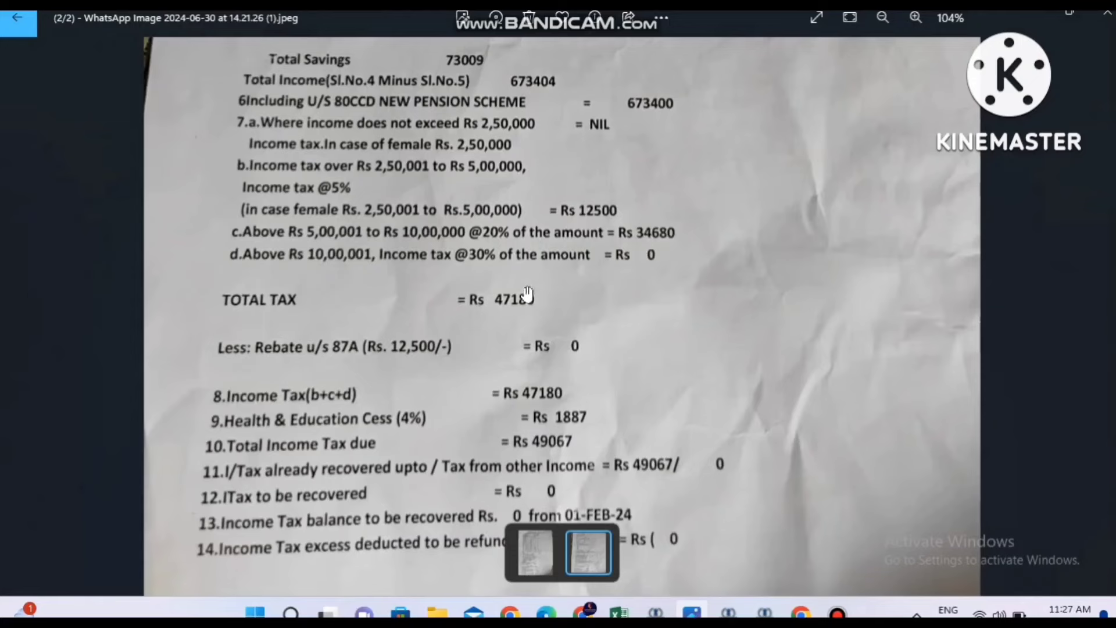
{"action": "left_click", "coordinate": [555, 543]}
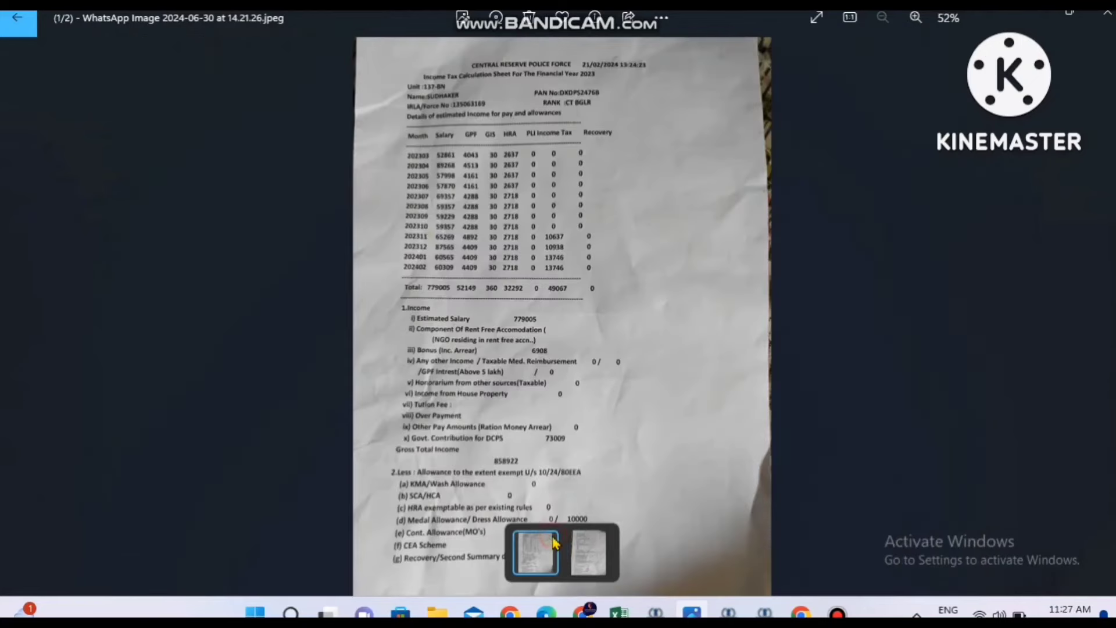
{"action": "scroll", "coordinate": [588, 383], "scroll_direction": "up", "scroll_amount": 2}
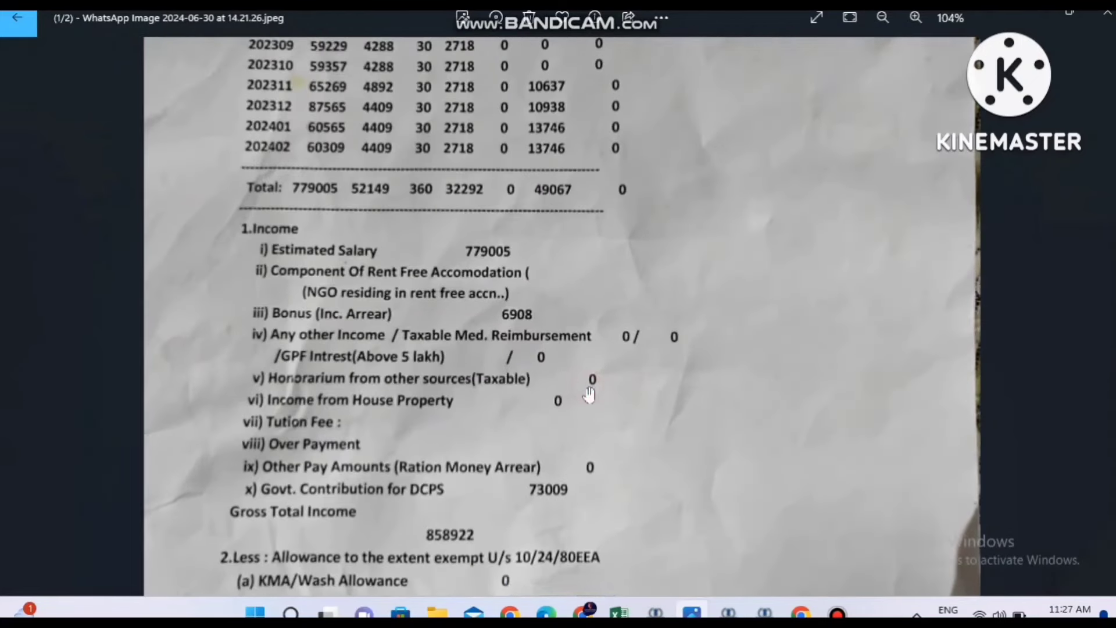
Enlarge the second page of the calculation sheet to examine the deductions, total income and tax computation, and return to the first page
{"action": "left_click", "coordinate": [598, 552]}
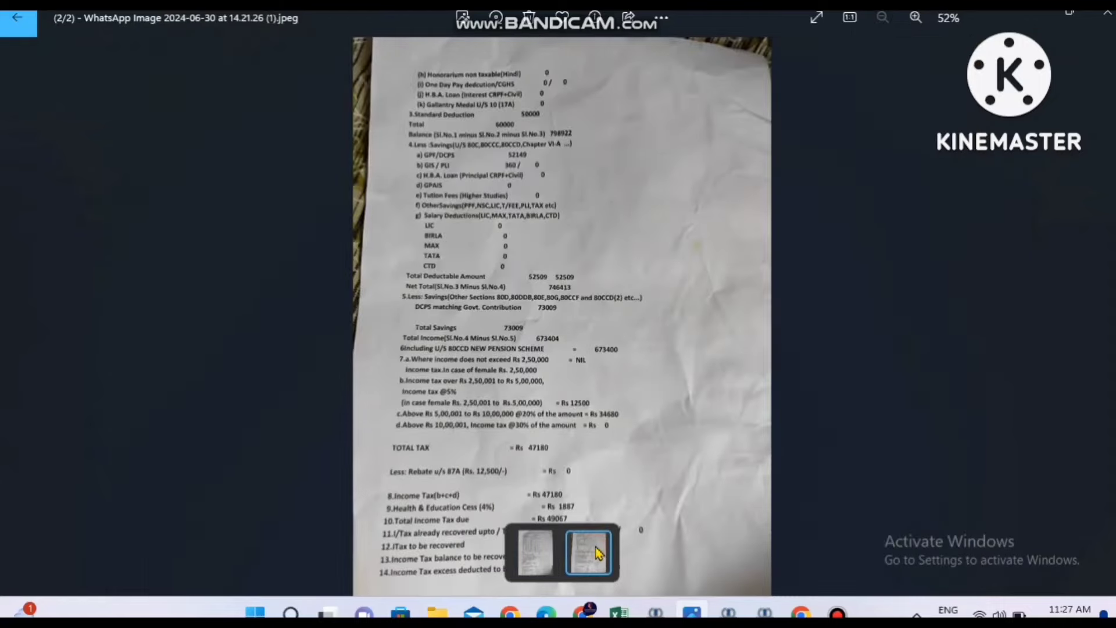
{"action": "scroll", "coordinate": [657, 416], "scroll_direction": "up", "scroll_amount": 2}
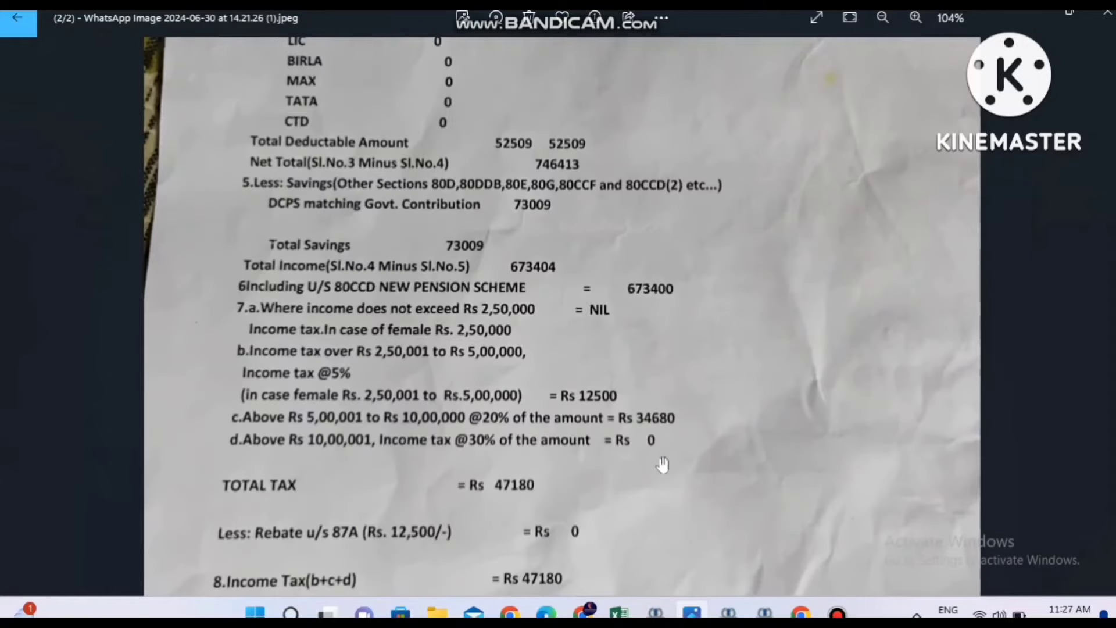
{"action": "left_click_drag", "start_coordinate": [663, 464], "coordinate": [650, 356]}
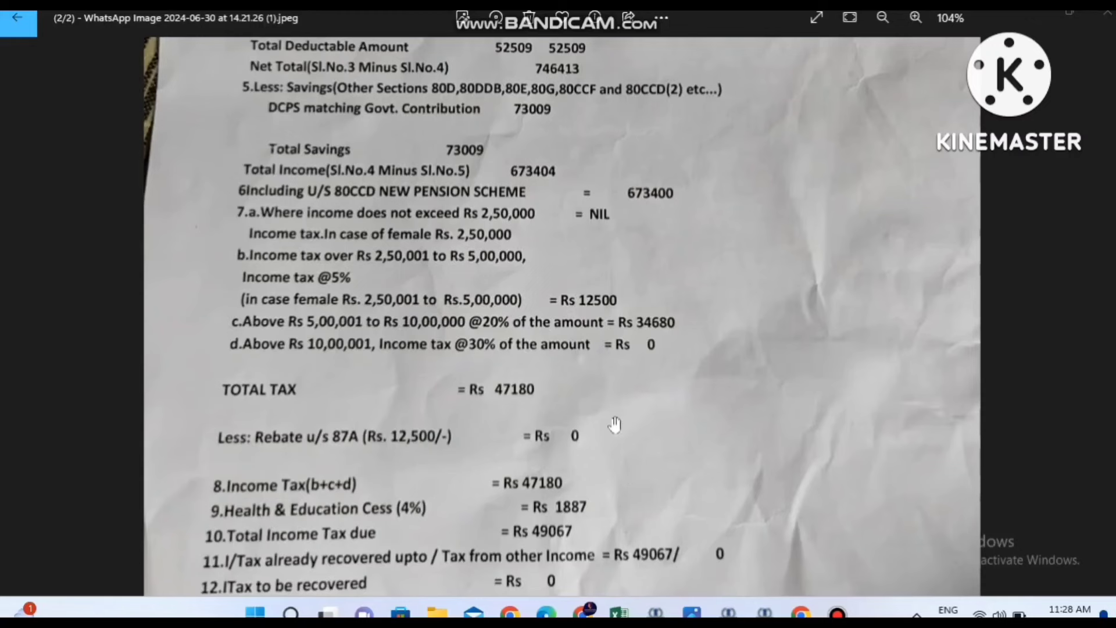
{"action": "left_click", "coordinate": [544, 565]}
{"action": "double_click", "coordinate": [640, 440]}
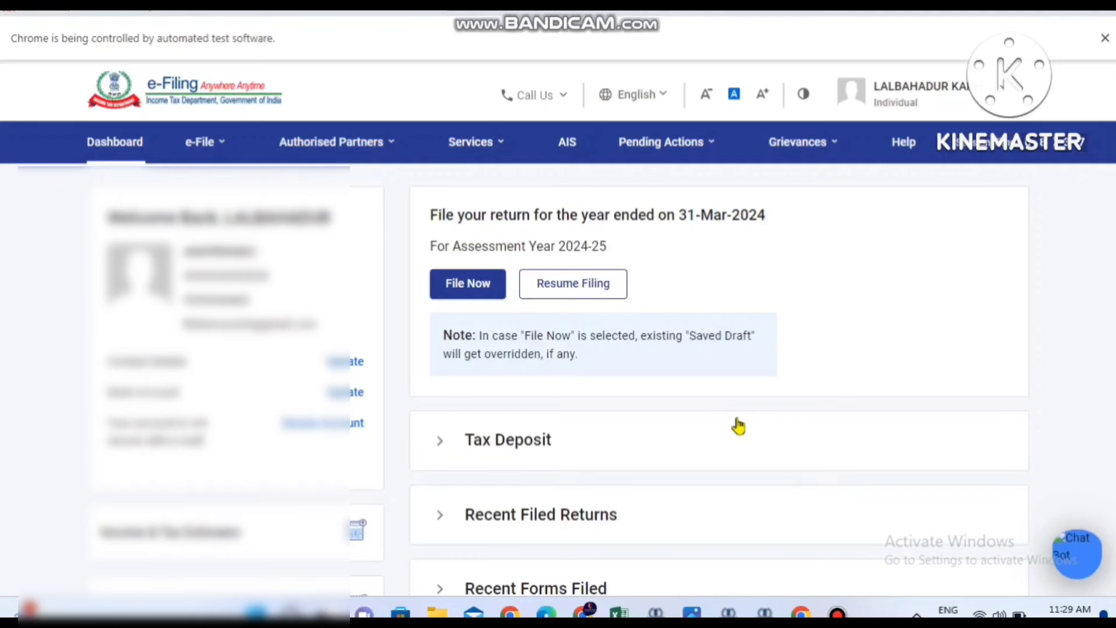
Switch to the e-Filing portal and begin filing an income tax return for assessment year 2024-25 in online mode
{"action": "left_click", "coordinate": [209, 143]}
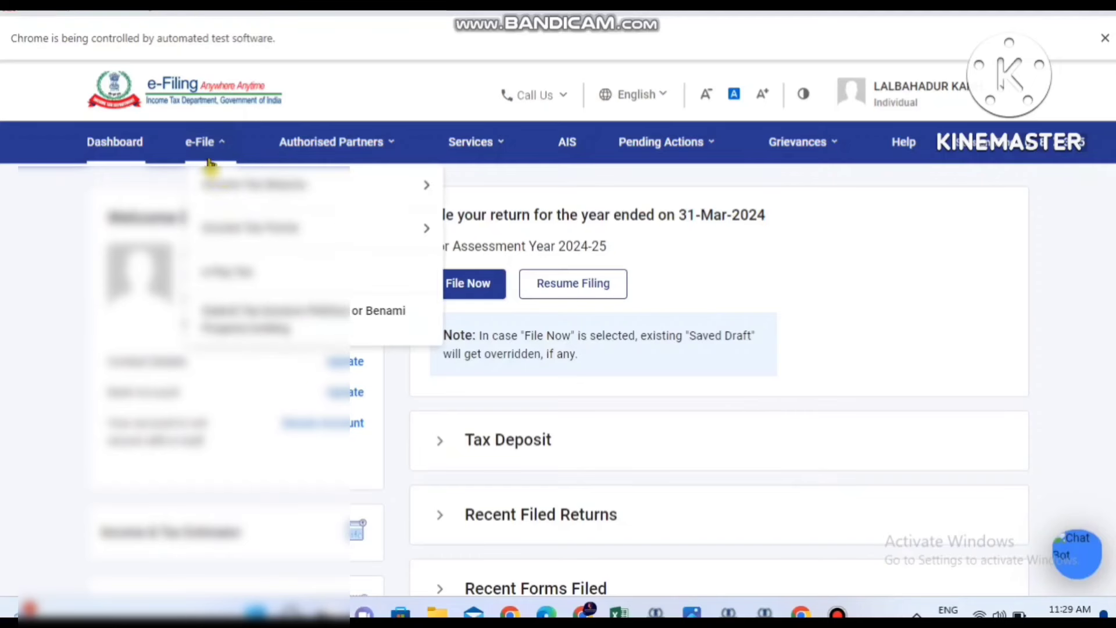
{"action": "mouse_move", "coordinate": [292, 192]}
{"action": "left_click", "coordinate": [500, 177]}
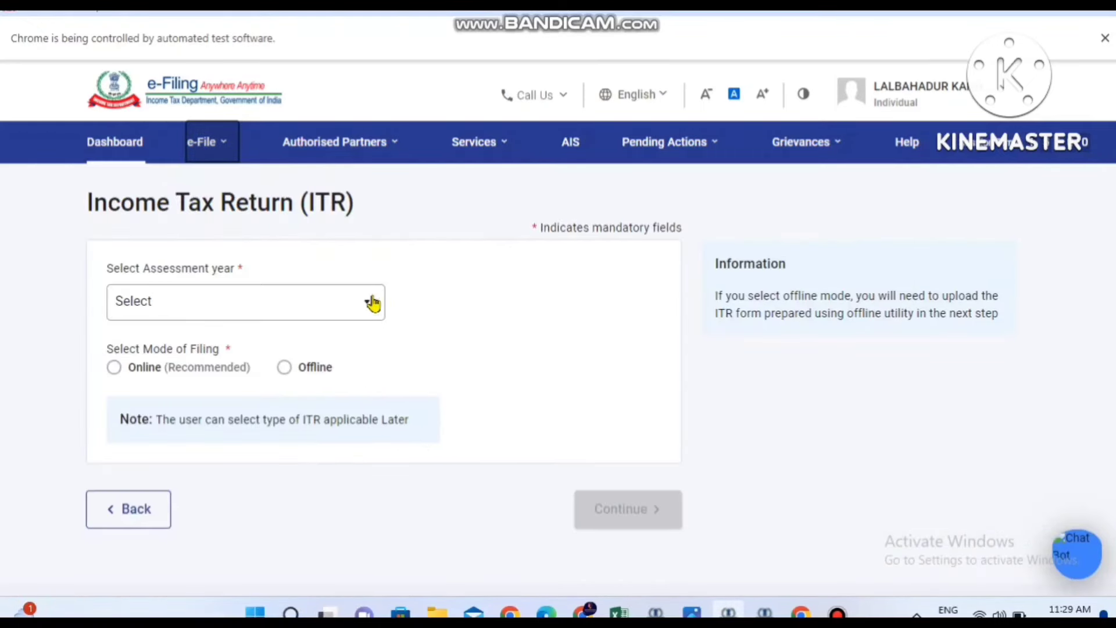
{"action": "left_click", "coordinate": [366, 302]}
{"action": "left_click", "coordinate": [155, 375]}
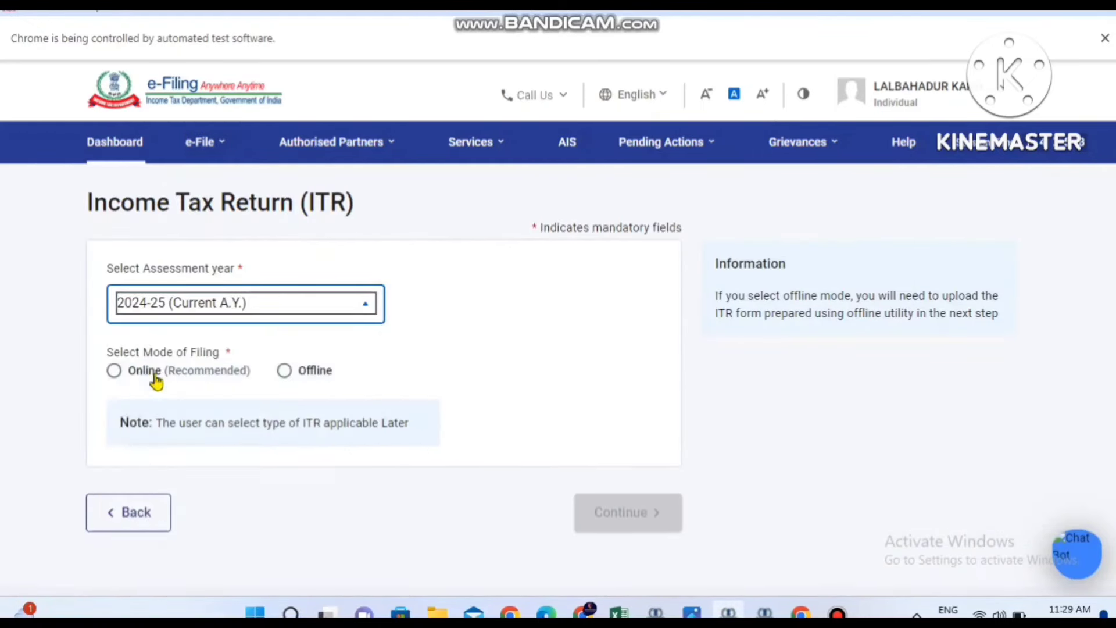
{"action": "left_click", "coordinate": [142, 379]}
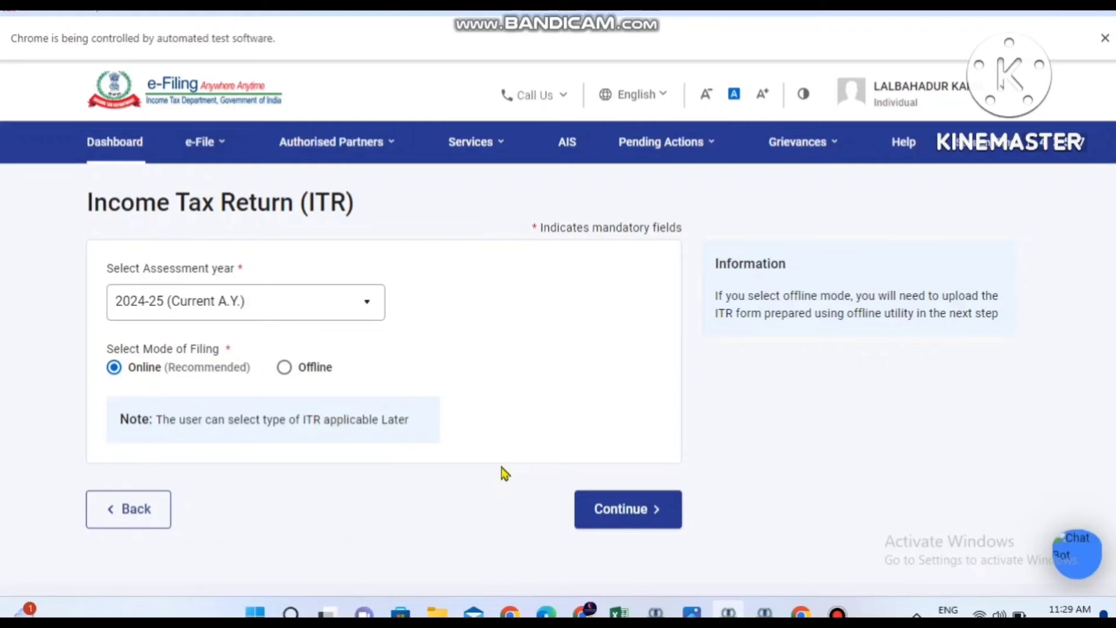
{"action": "left_click", "coordinate": [596, 508]}
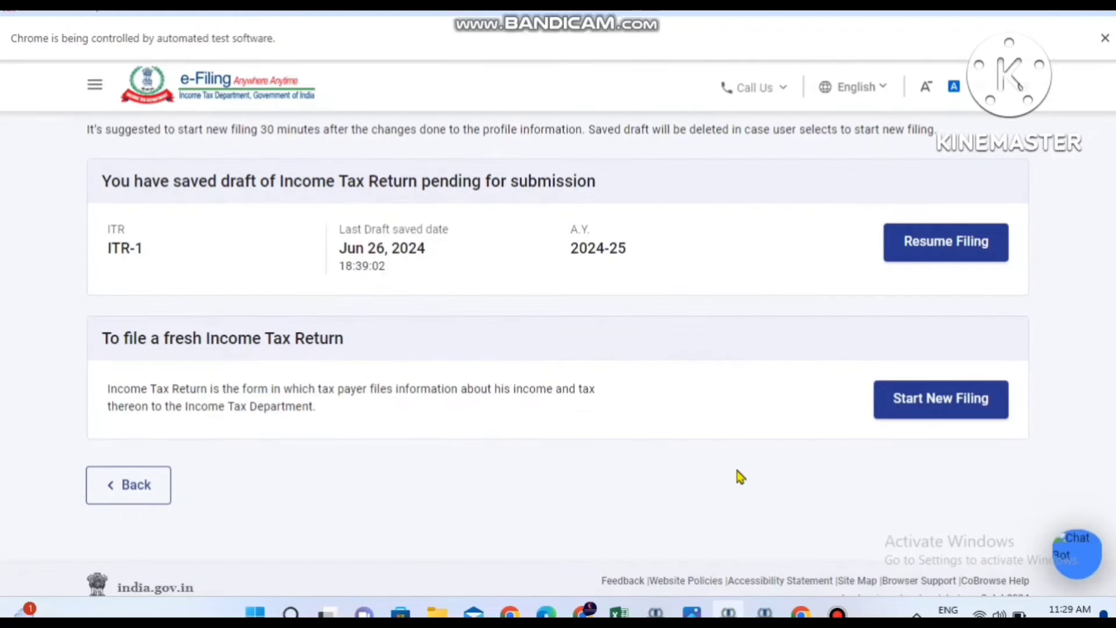
Start a new filing instead of resuming the saved draft, with Individual as the applicable status
{"action": "left_click", "coordinate": [940, 399]}
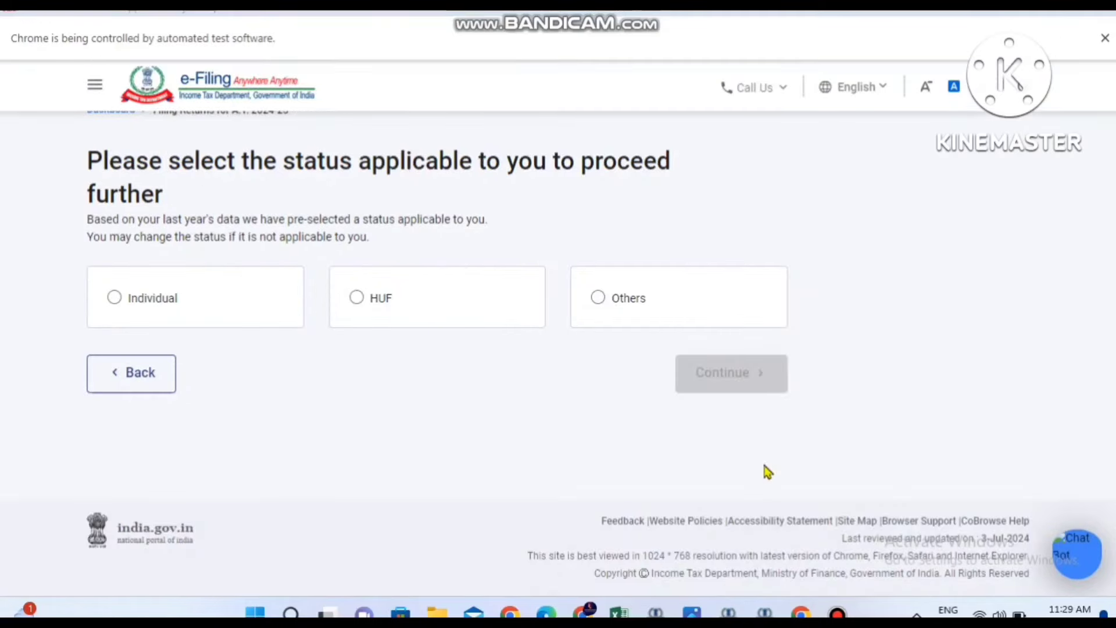
{"action": "left_click", "coordinate": [262, 285]}
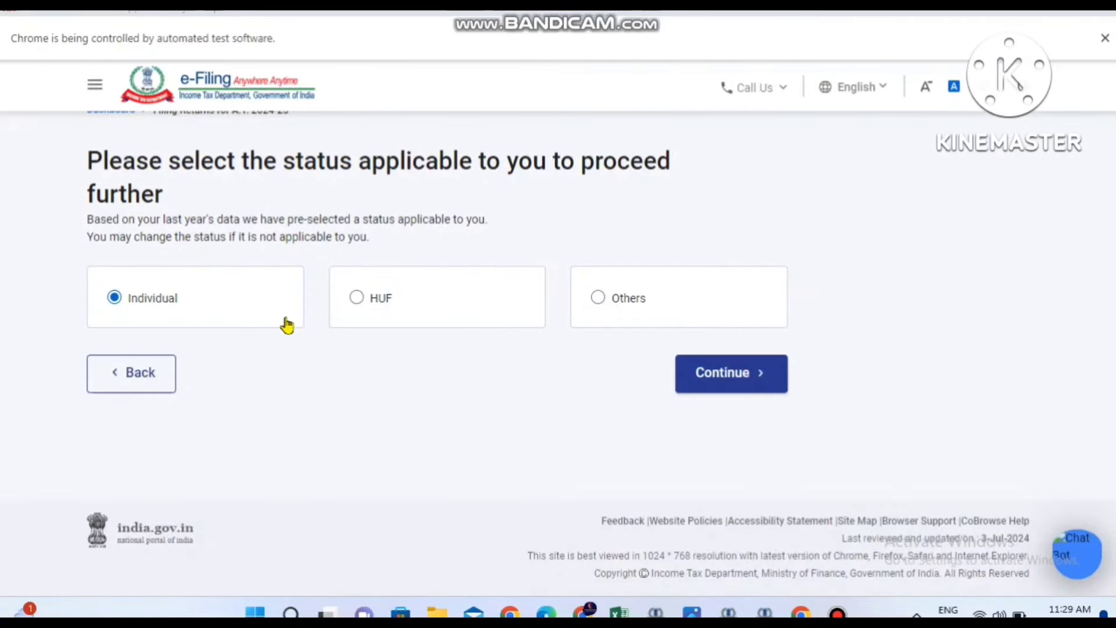
{"action": "left_click", "coordinate": [727, 374]}
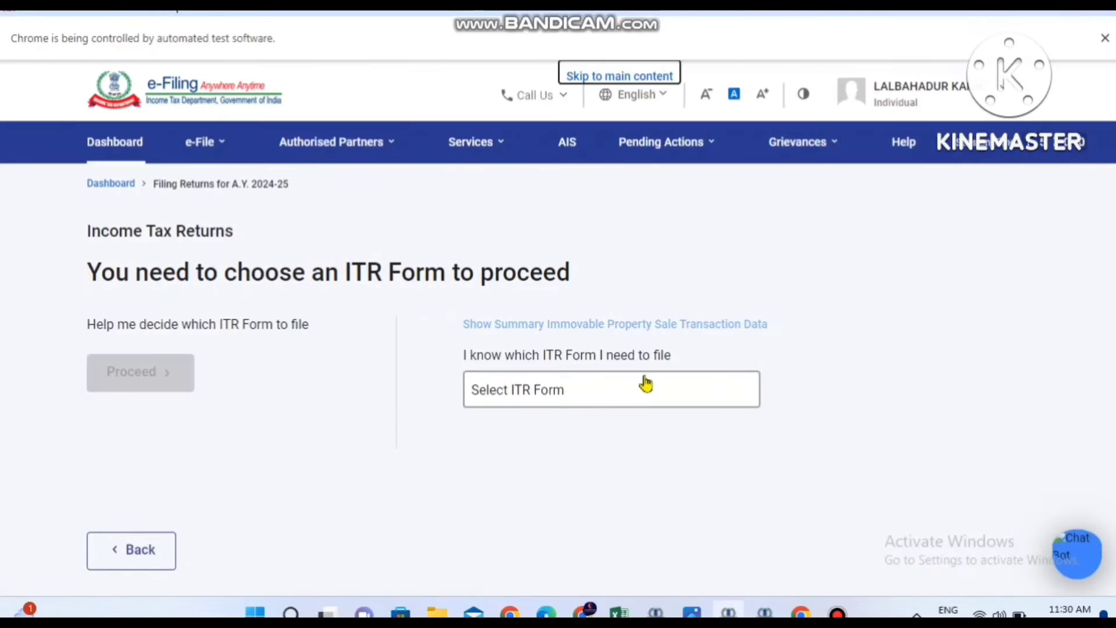
Choose ITR-1 as the return form, proceed with it and get started on the return
{"action": "left_click", "coordinate": [635, 389]}
{"action": "left_click", "coordinate": [534, 464]}
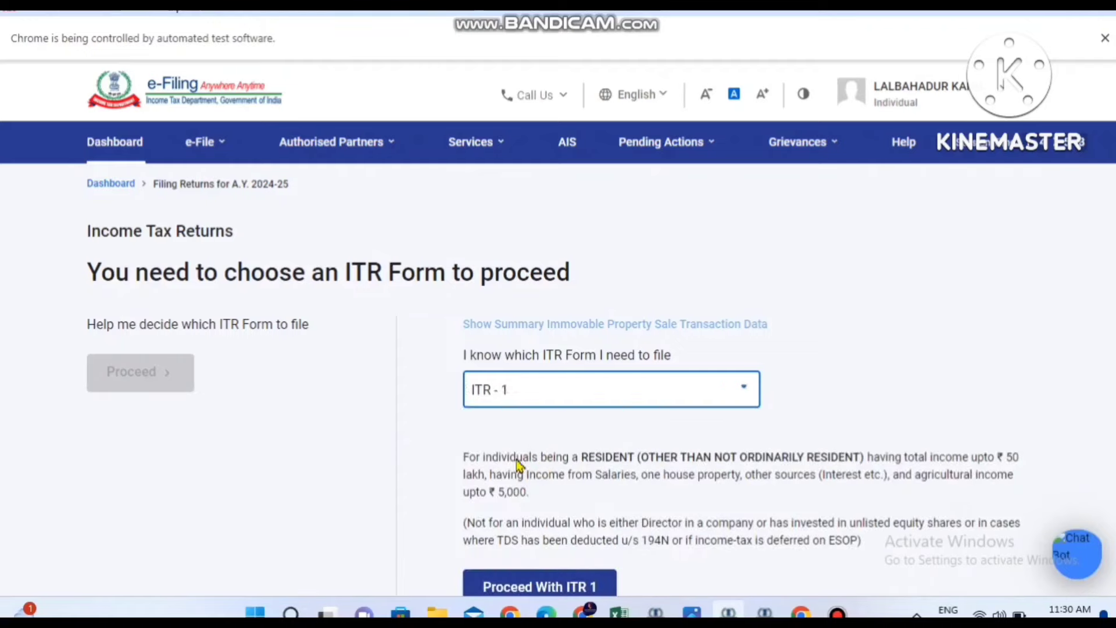
{"action": "scroll", "coordinate": [407, 474], "scroll_direction": "down", "scroll_amount": 3}
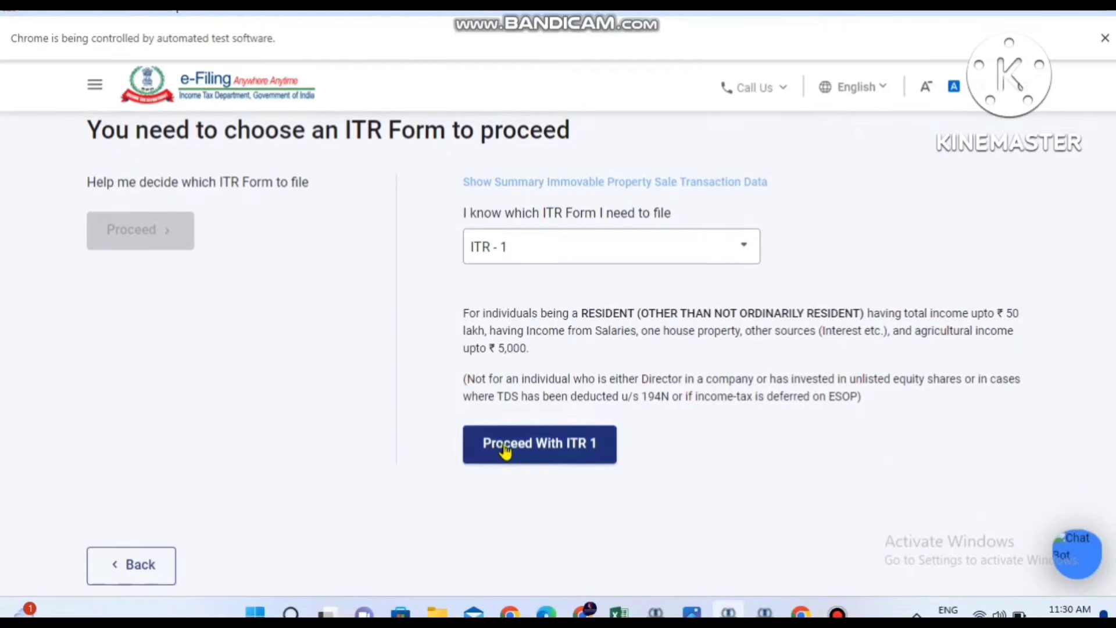
{"action": "left_click", "coordinate": [506, 451]}
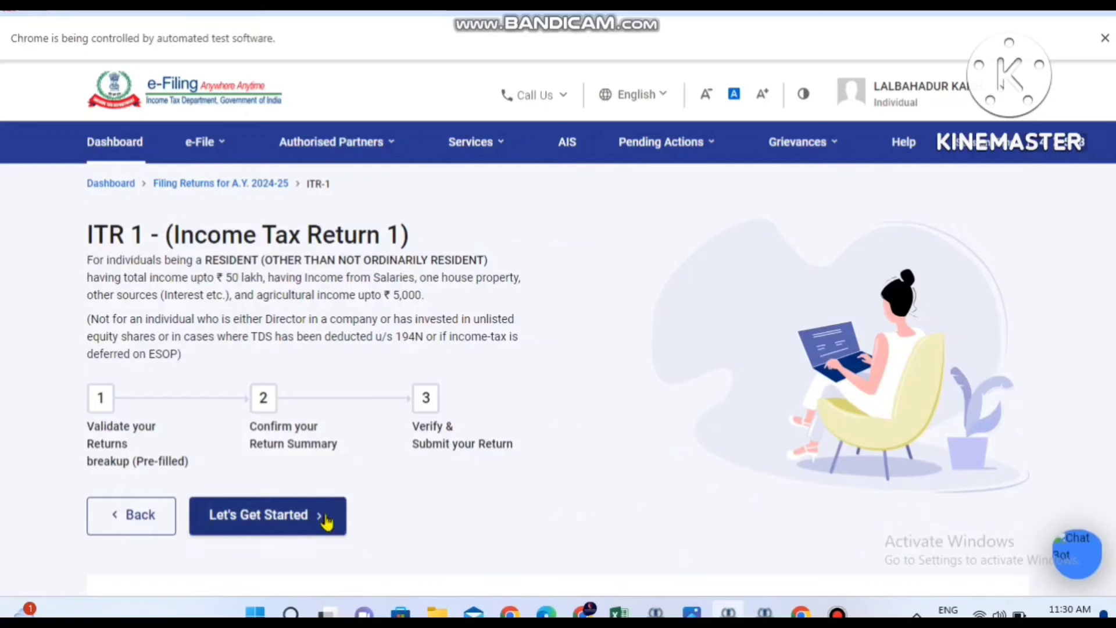
{"action": "left_click", "coordinate": [325, 521]}
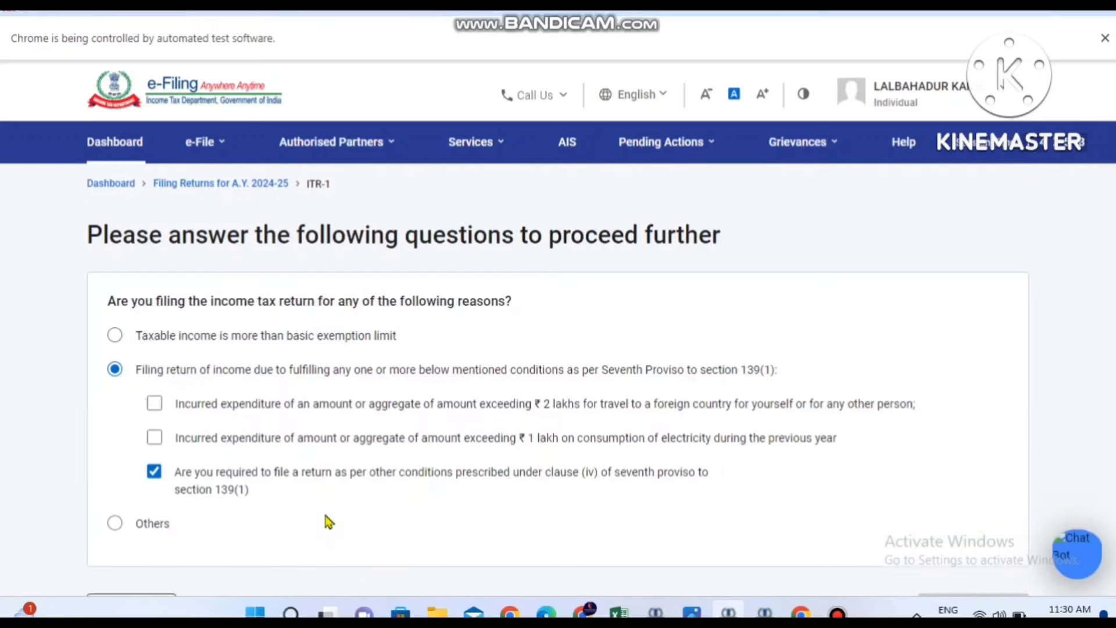
Give taxable income above the basic exemption limit as the reason for filing, continue and acknowledge the pre-filled data notice
{"action": "left_click", "coordinate": [119, 338]}
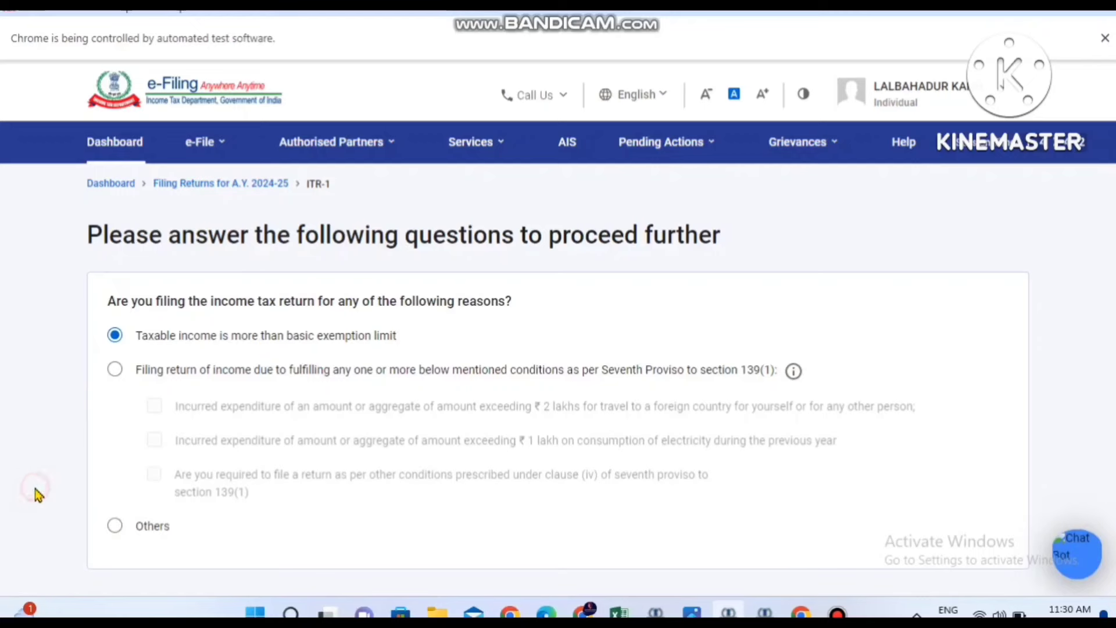
{"action": "scroll", "coordinate": [35, 488], "scroll_direction": "down", "scroll_amount": 3}
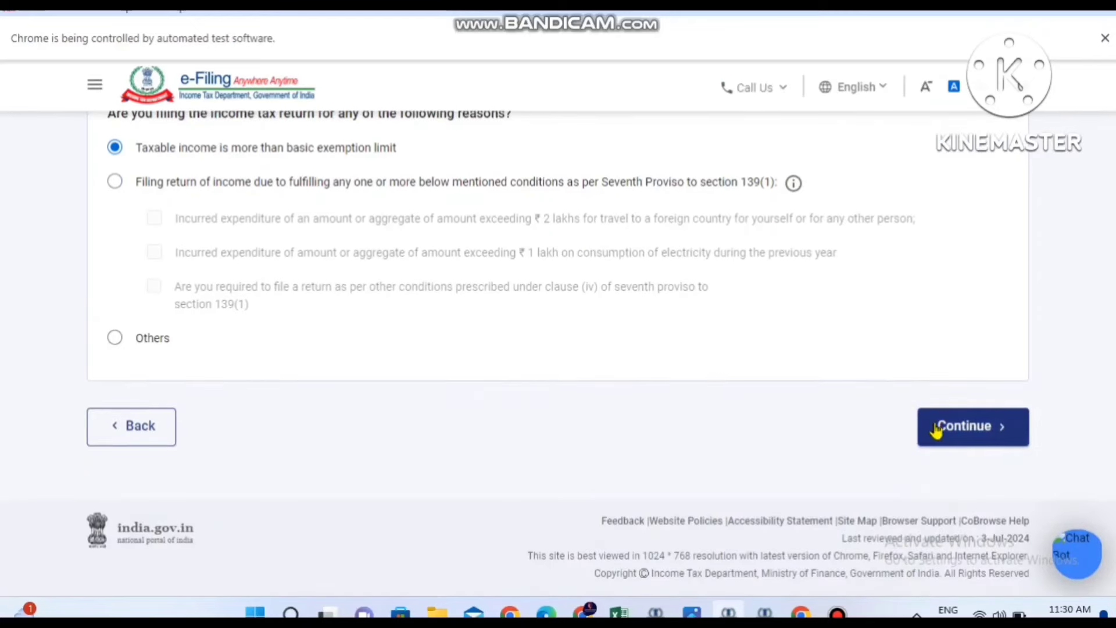
{"action": "left_click", "coordinate": [936, 429]}
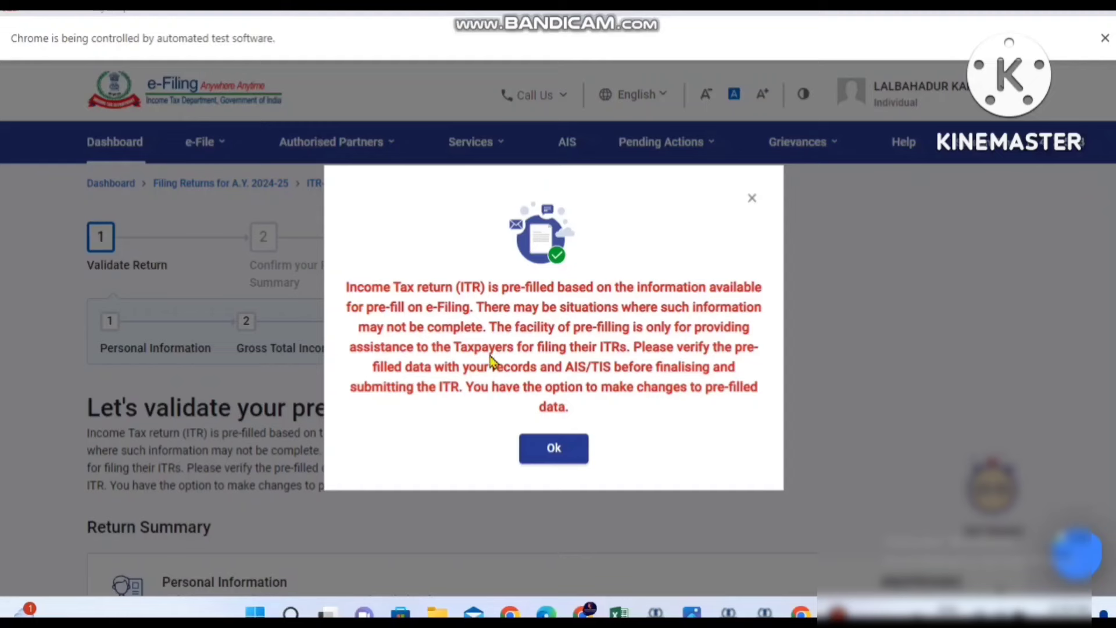
{"action": "left_click", "coordinate": [553, 450]}
Set the nature of employment to Others in the personal information section
{"action": "scroll", "coordinate": [606, 433], "scroll_direction": "down", "scroll_amount": 2}
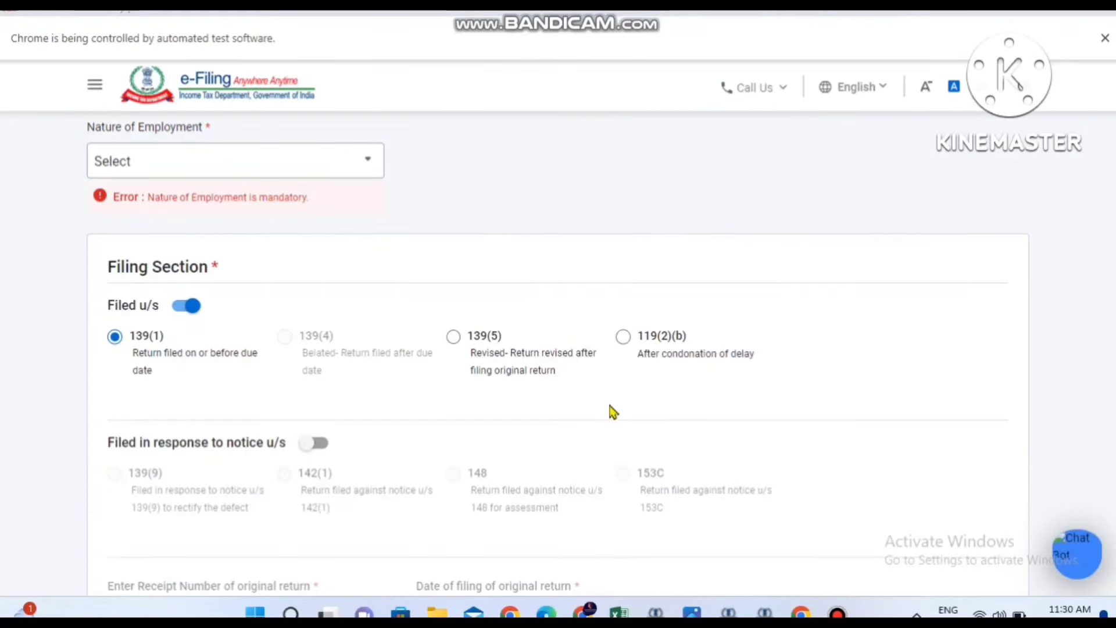
{"action": "left_click", "coordinate": [242, 175]}
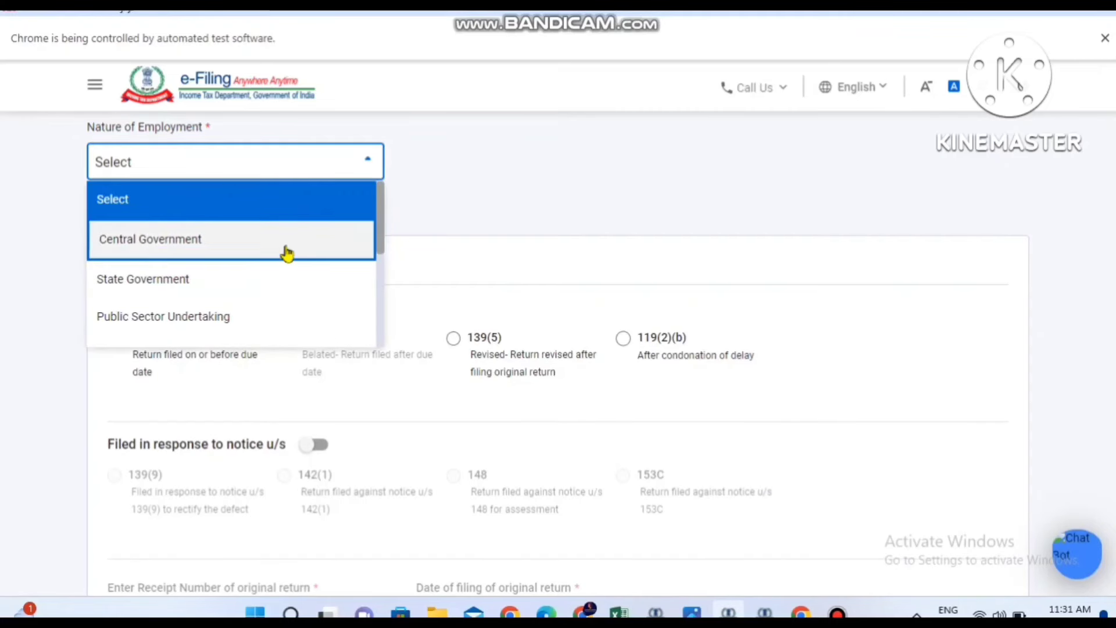
{"action": "left_click_drag", "start_coordinate": [382, 239], "coordinate": [346, 347]}
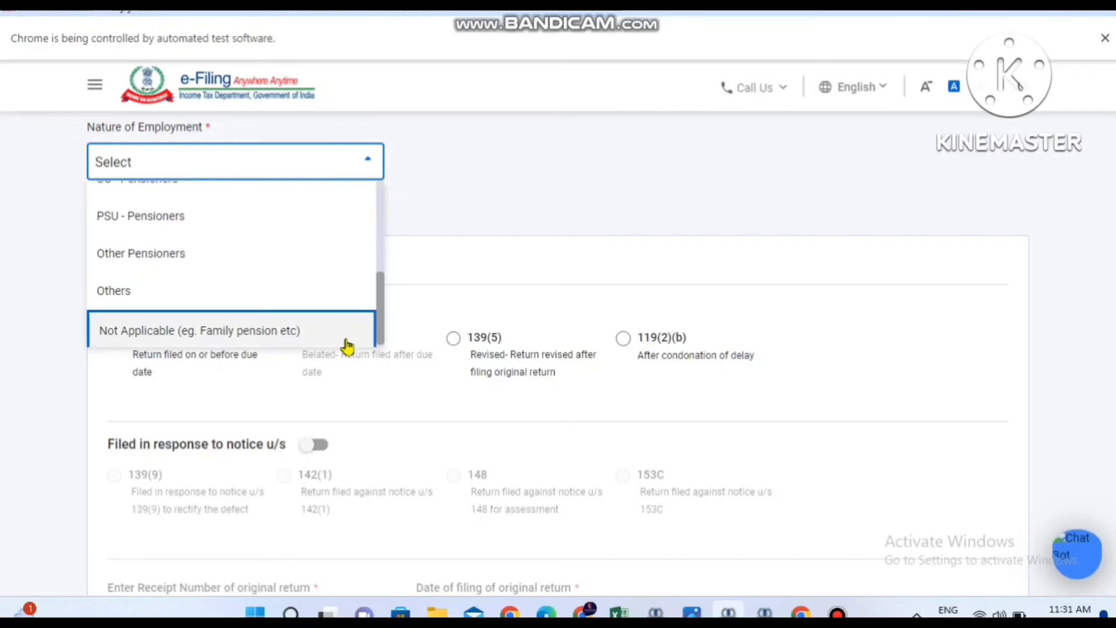
{"action": "left_click", "coordinate": [207, 300]}
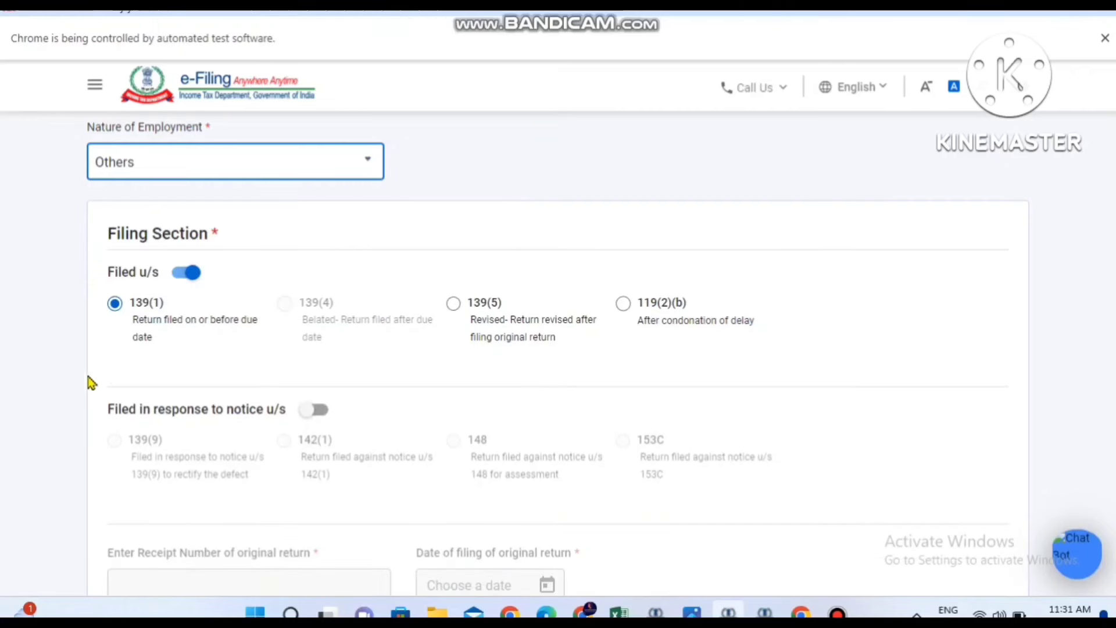
{"action": "key", "text": "Down"}
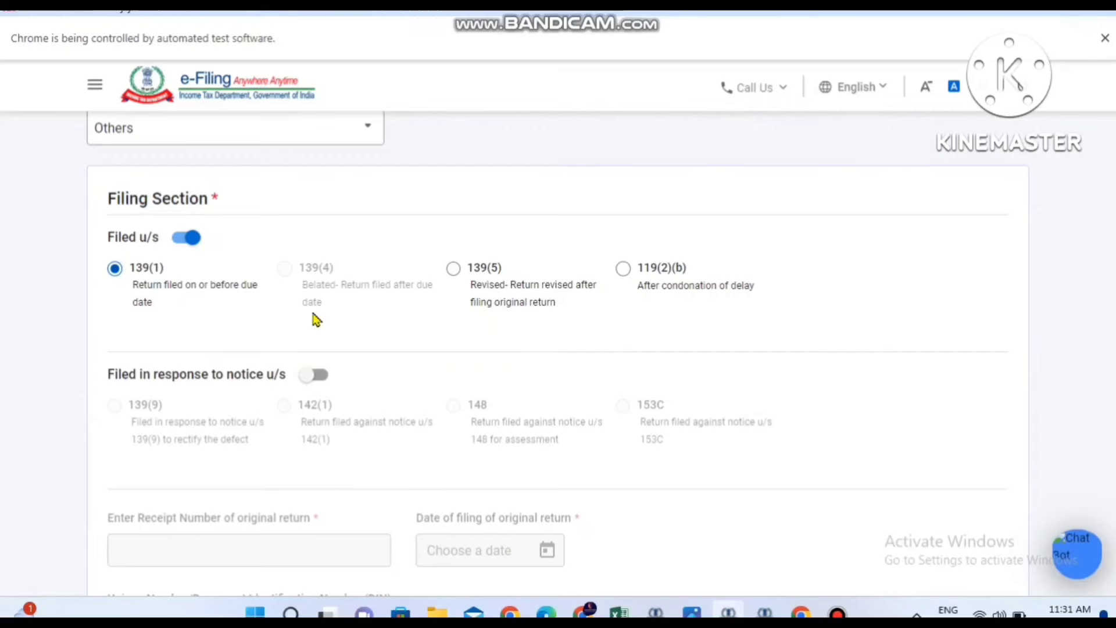
Review the filing section, tax regime choice and bank details, and confirm the personal information
{"action": "left_click", "coordinate": [59, 432]}
{"action": "scroll", "coordinate": [60, 437], "scroll_direction": "down", "scroll_amount": 8}
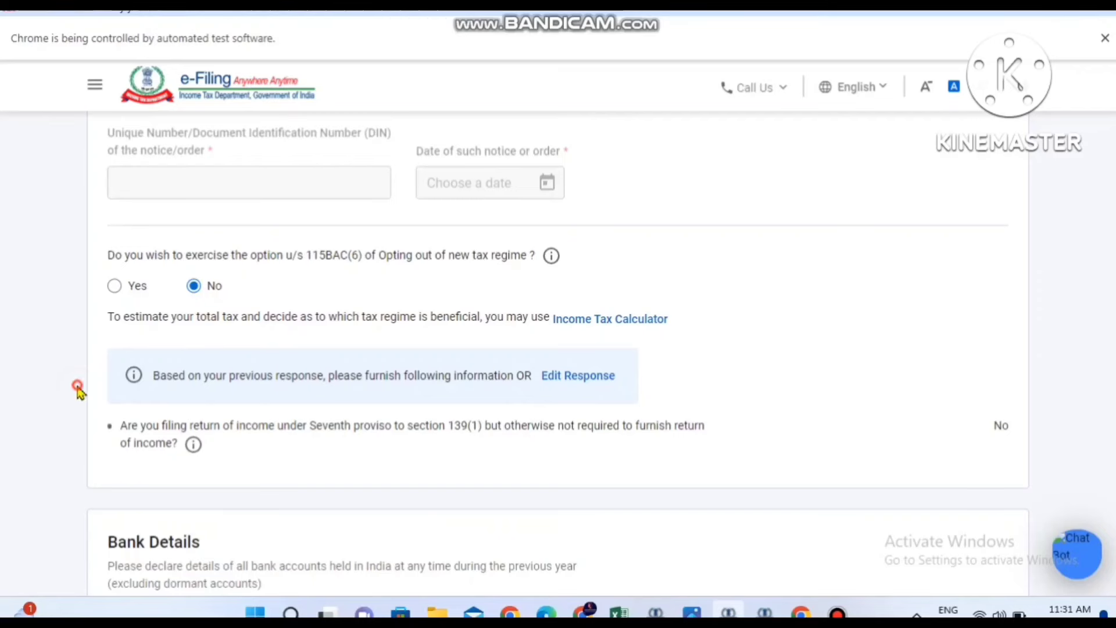
{"action": "scroll", "coordinate": [79, 393], "scroll_direction": "down", "scroll_amount": 1}
{"action": "scroll", "coordinate": [79, 393], "scroll_direction": "down", "scroll_amount": 6}
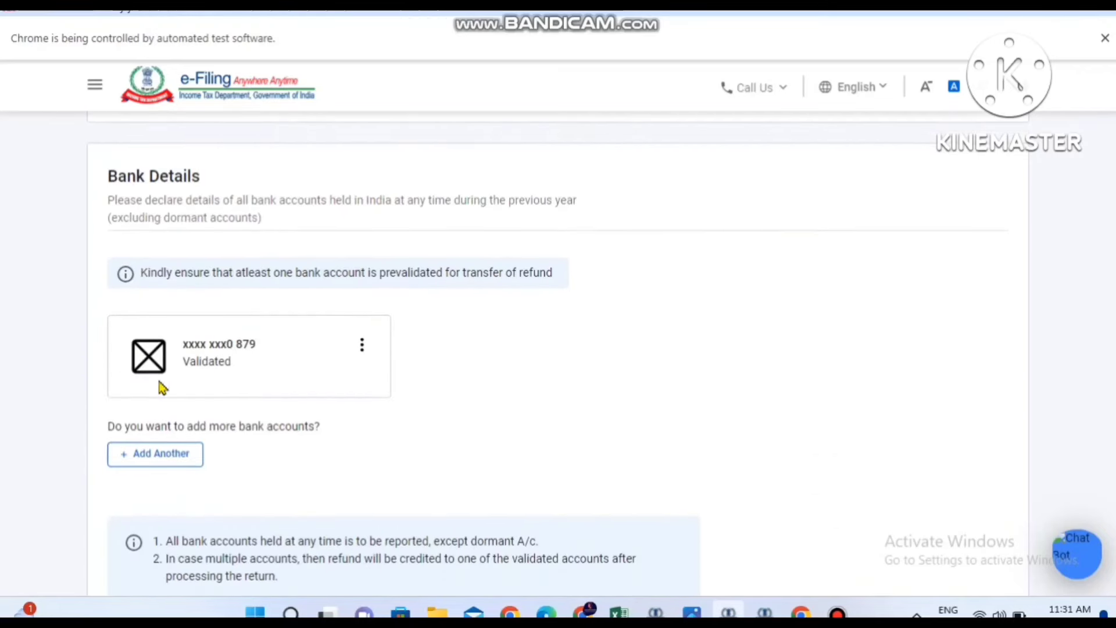
{"action": "scroll", "coordinate": [460, 437], "scroll_direction": "down", "scroll_amount": 3}
{"action": "left_click", "coordinate": [945, 419]}
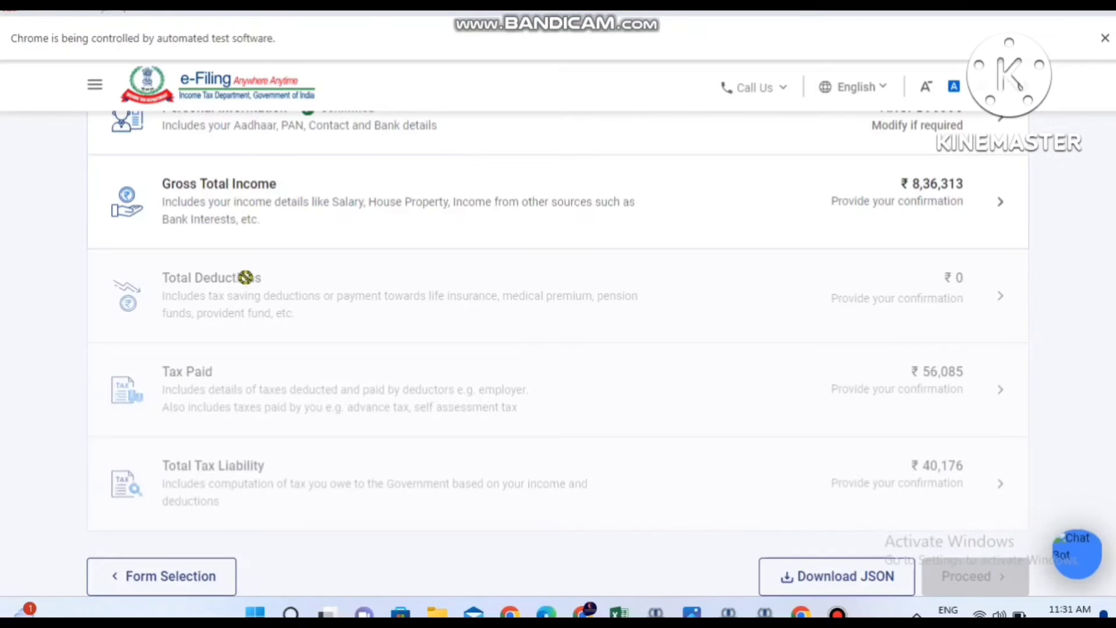
Open Gross Total Income, read through the salary exemption questions and skip them to reach the income from salary details
{"action": "left_click", "coordinate": [407, 216]}
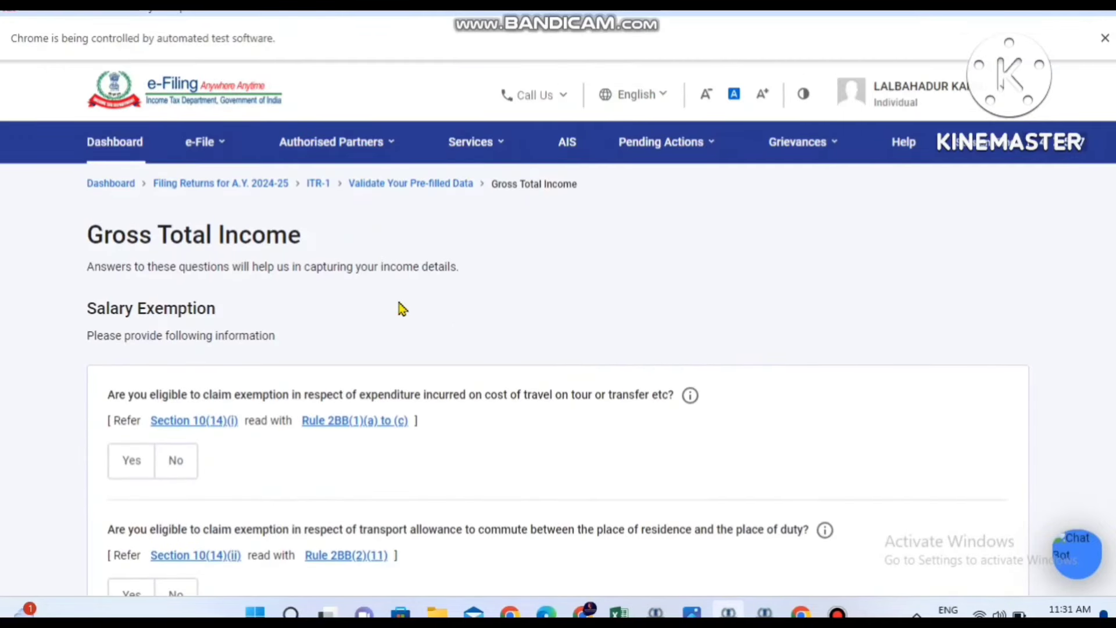
{"action": "scroll", "coordinate": [403, 309], "scroll_direction": "down", "scroll_amount": 4}
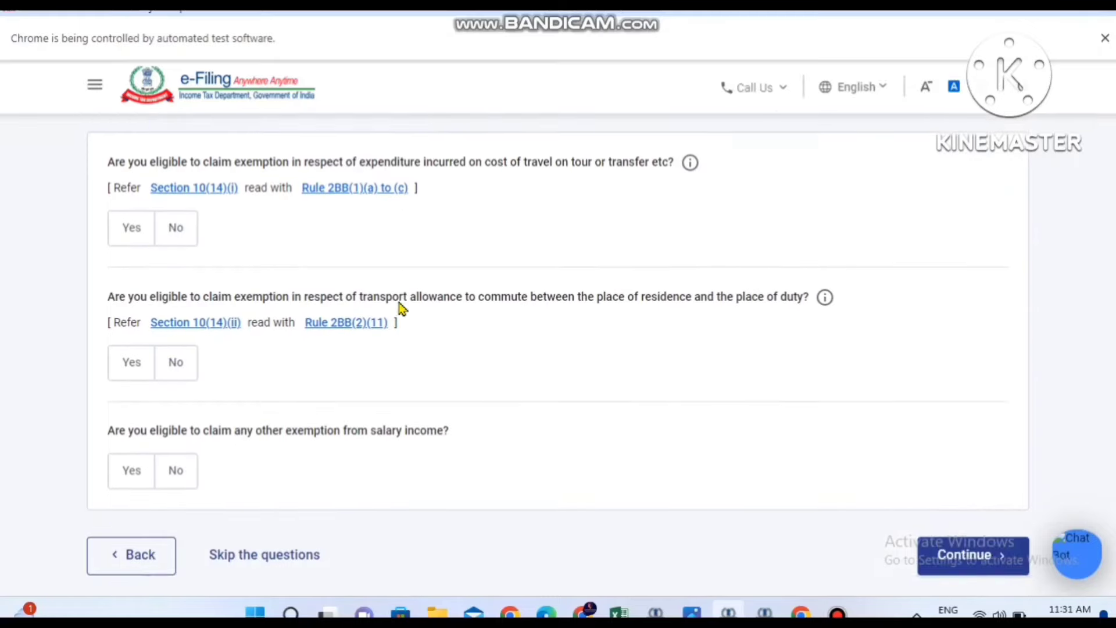
{"action": "scroll", "coordinate": [82, 364], "scroll_direction": "up", "scroll_amount": 4}
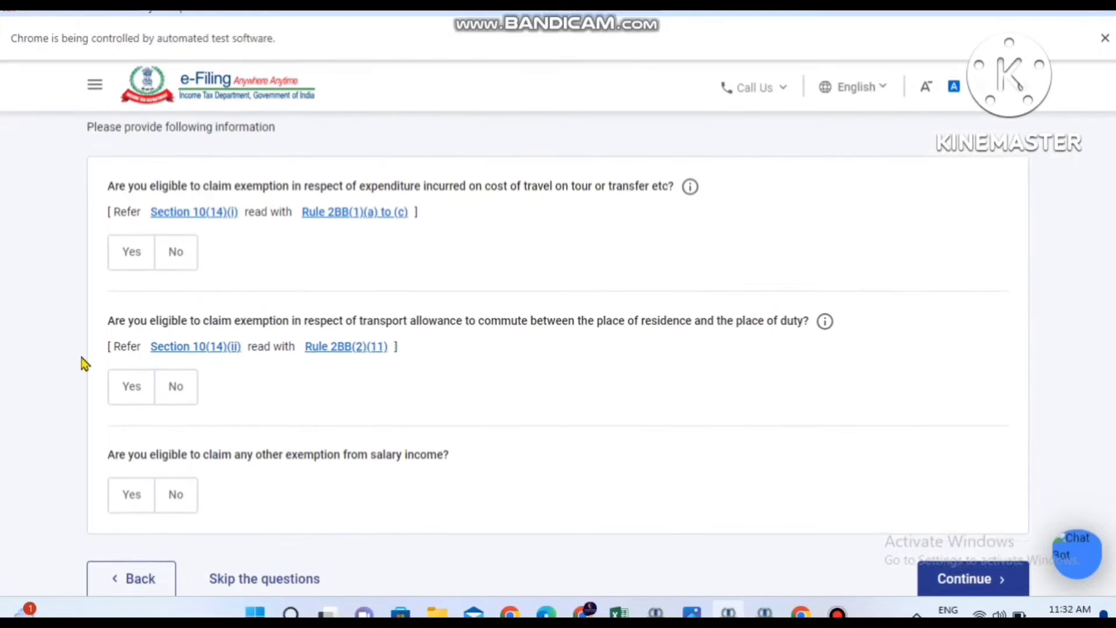
{"action": "scroll", "coordinate": [82, 364], "scroll_direction": "down", "scroll_amount": 5}
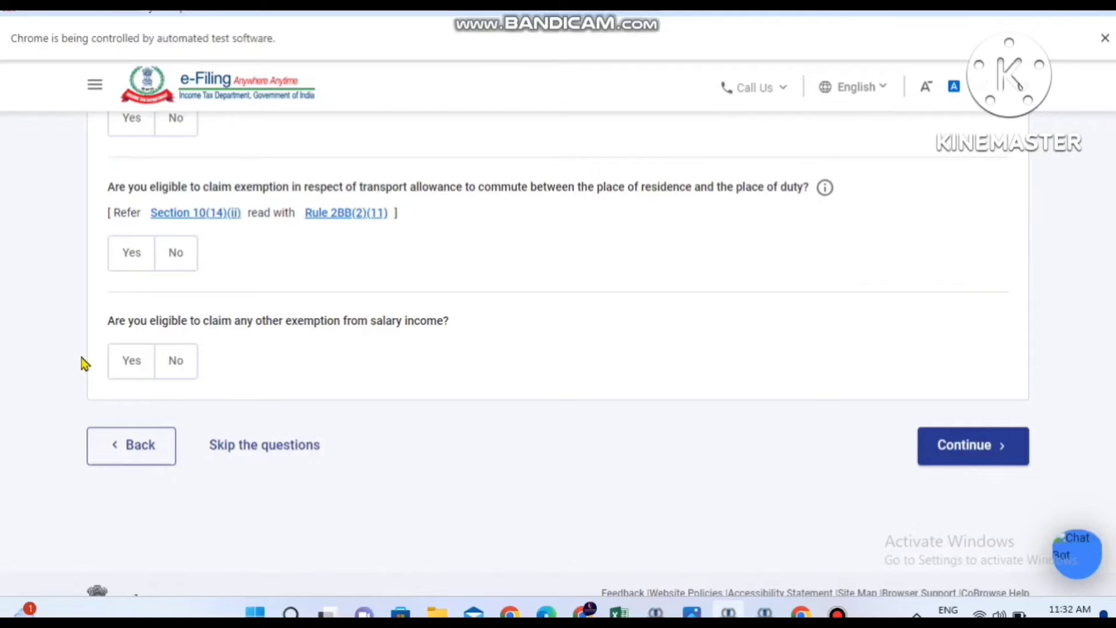
{"action": "scroll", "coordinate": [82, 364], "scroll_direction": "up", "scroll_amount": 5}
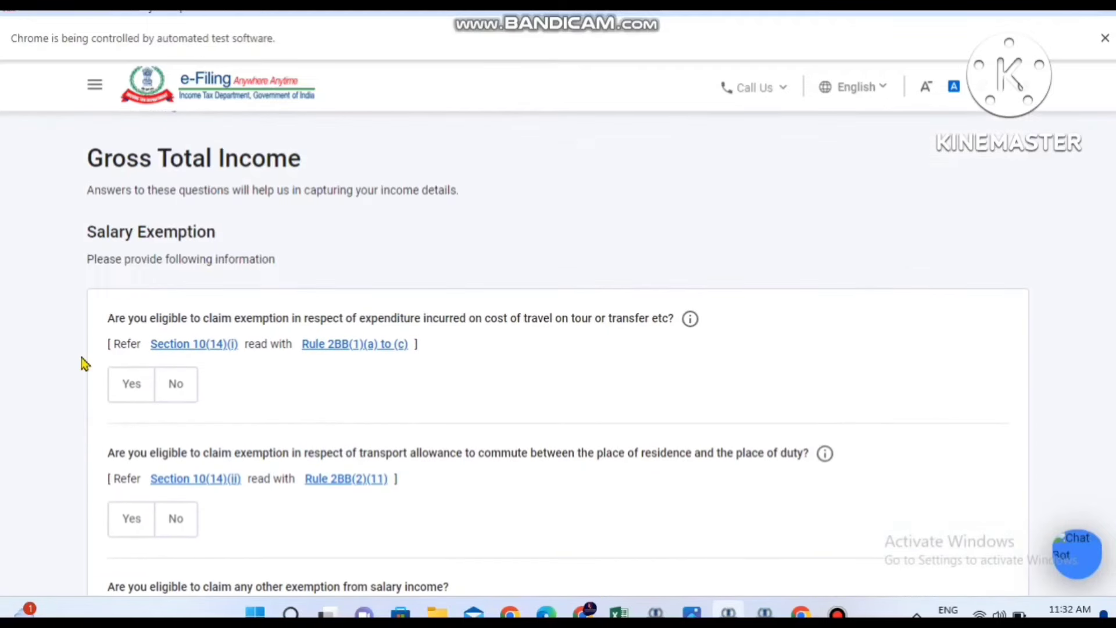
{"action": "scroll", "coordinate": [82, 364], "scroll_direction": "down", "scroll_amount": 5}
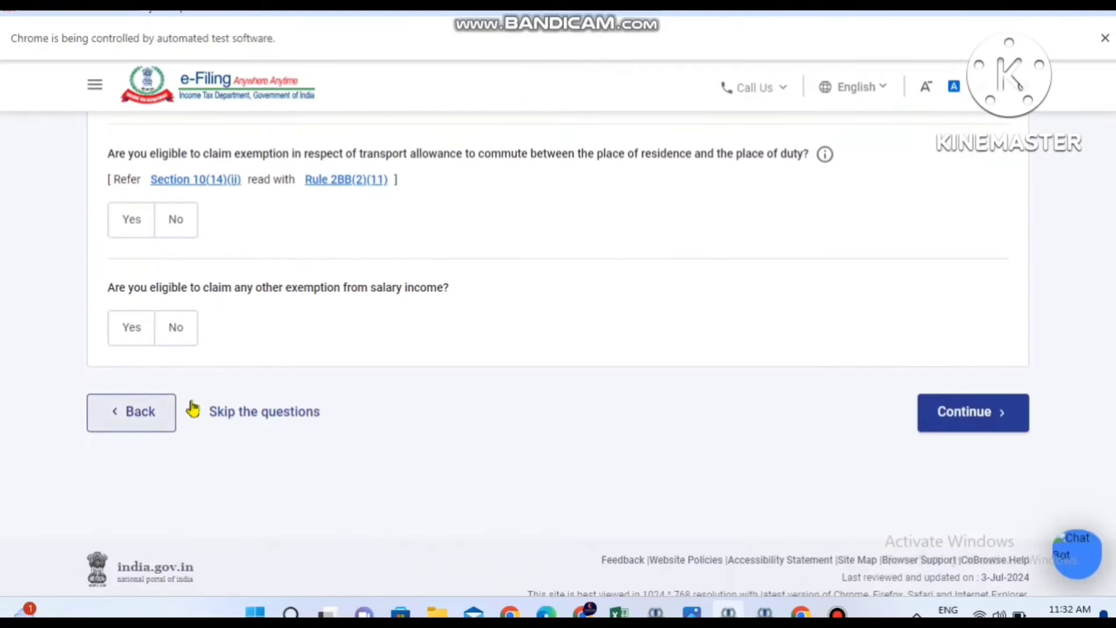
{"action": "left_click", "coordinate": [285, 419]}
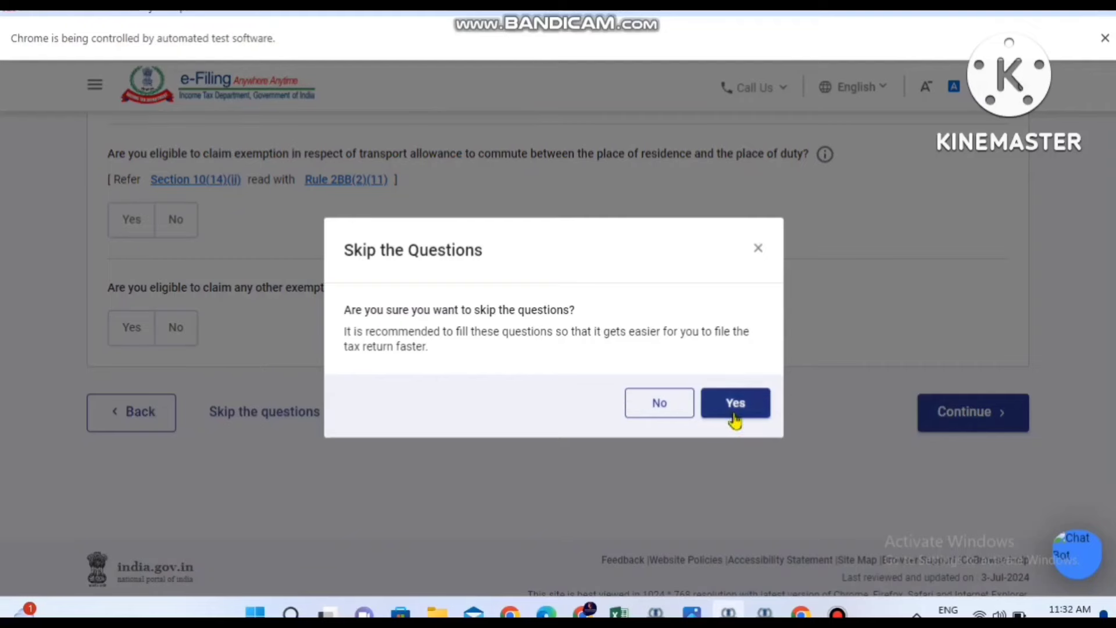
{"action": "left_click", "coordinate": [734, 412]}
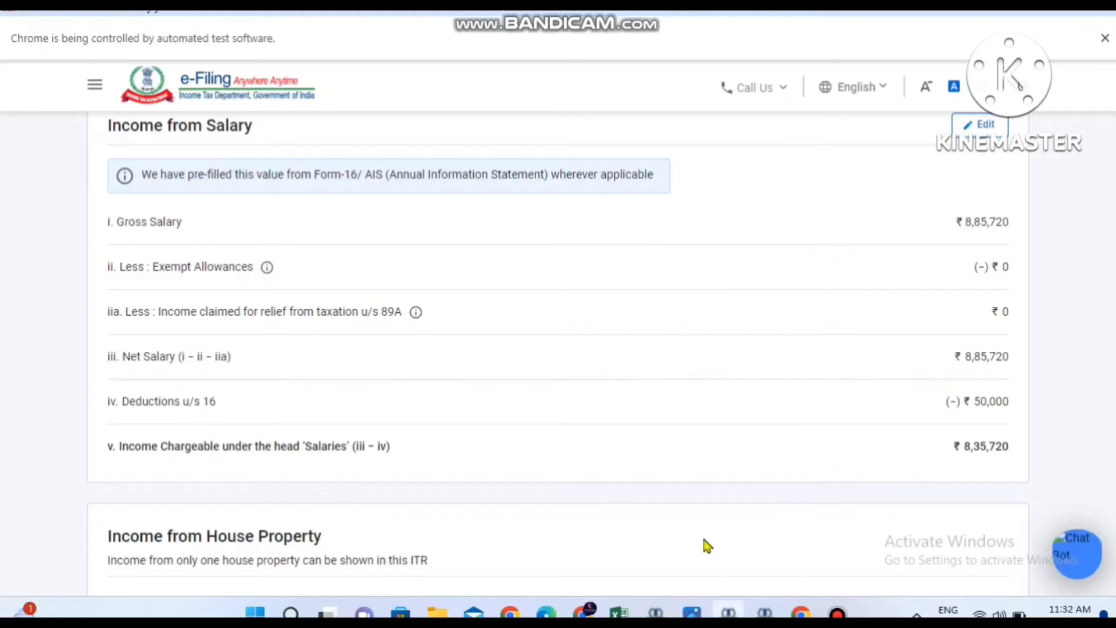
Check the income section of the tax calculation sheet against the pre-filled gross salary in the return
{"action": "left_click", "coordinate": [692, 610]}
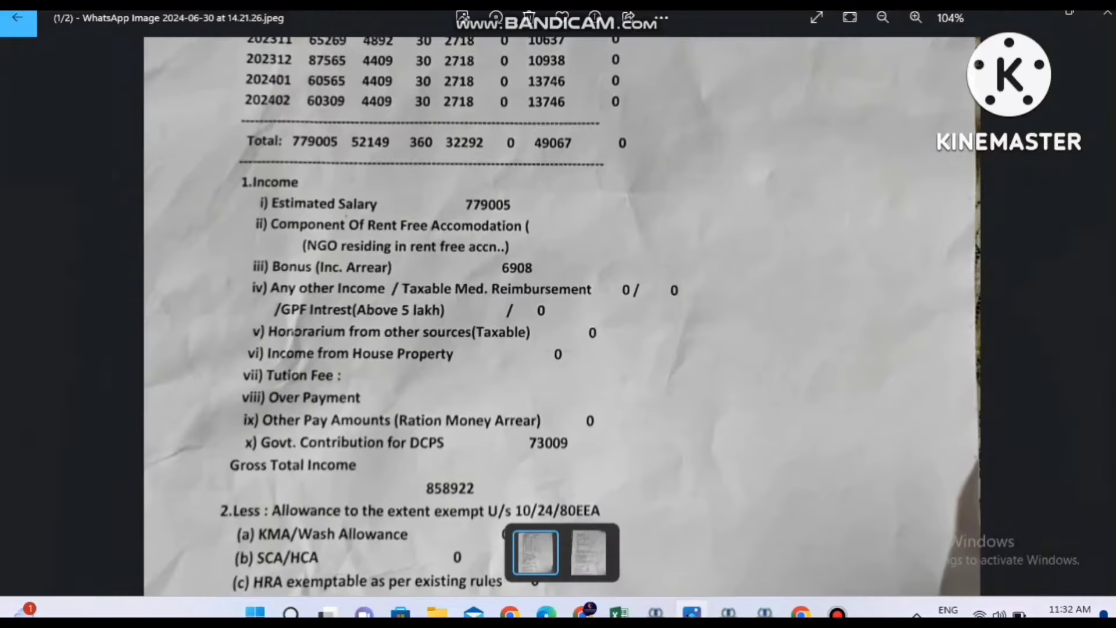
{"action": "double_click", "coordinate": [609, 359]}
{"action": "double_click", "coordinate": [542, 483]}
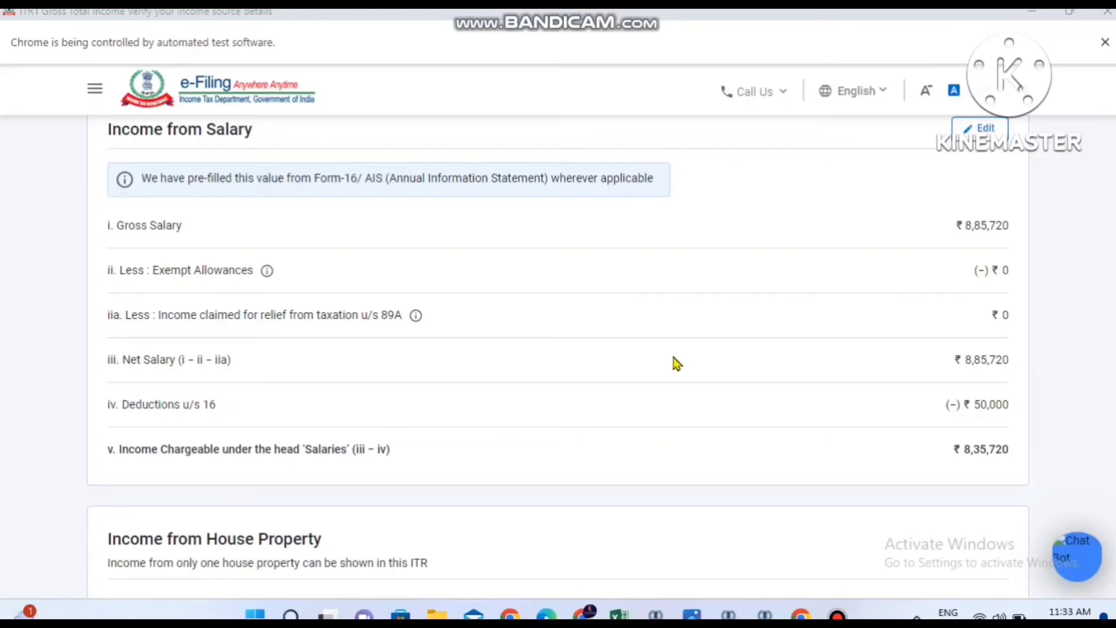
Open the salary income for editing, check the section 17(1) and 17(2) amounts, and remove the empty Country/Region entry u/s 89A
{"action": "left_click", "coordinate": [980, 128]}
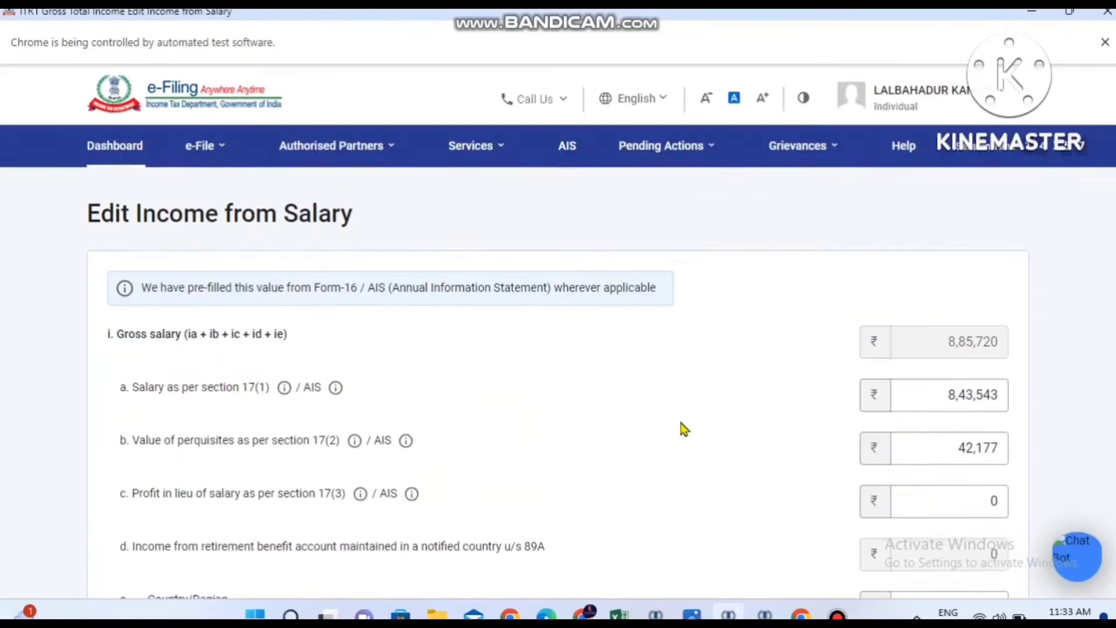
{"action": "scroll", "coordinate": [684, 429], "scroll_direction": "down", "scroll_amount": 3}
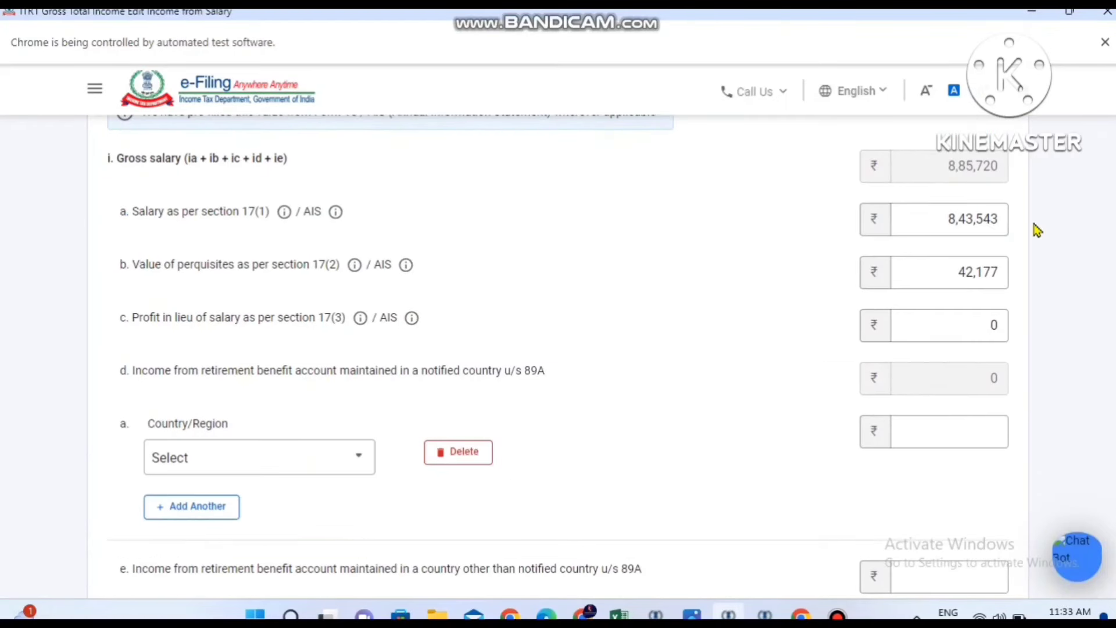
{"action": "left_click", "coordinate": [897, 218]}
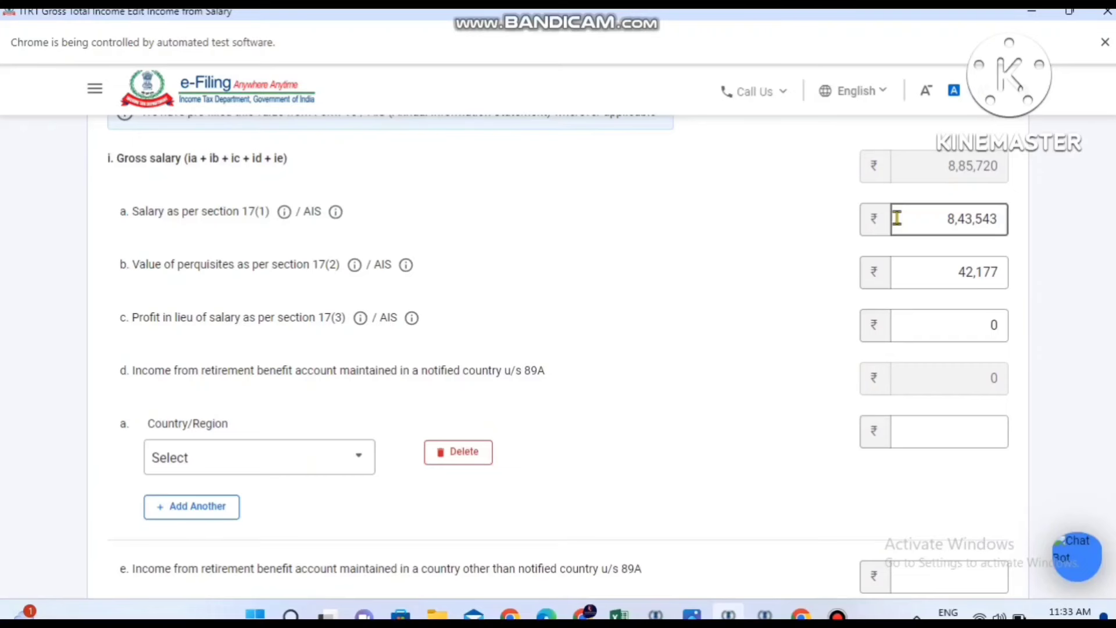
{"action": "left_click", "coordinate": [962, 263]}
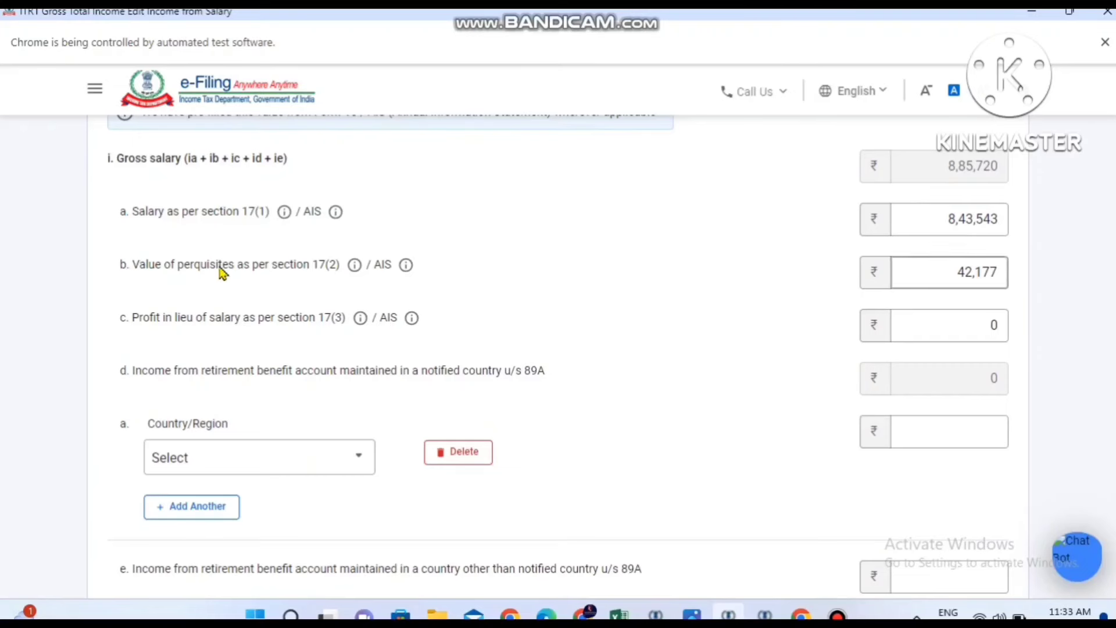
{"action": "left_click", "coordinate": [519, 279]}
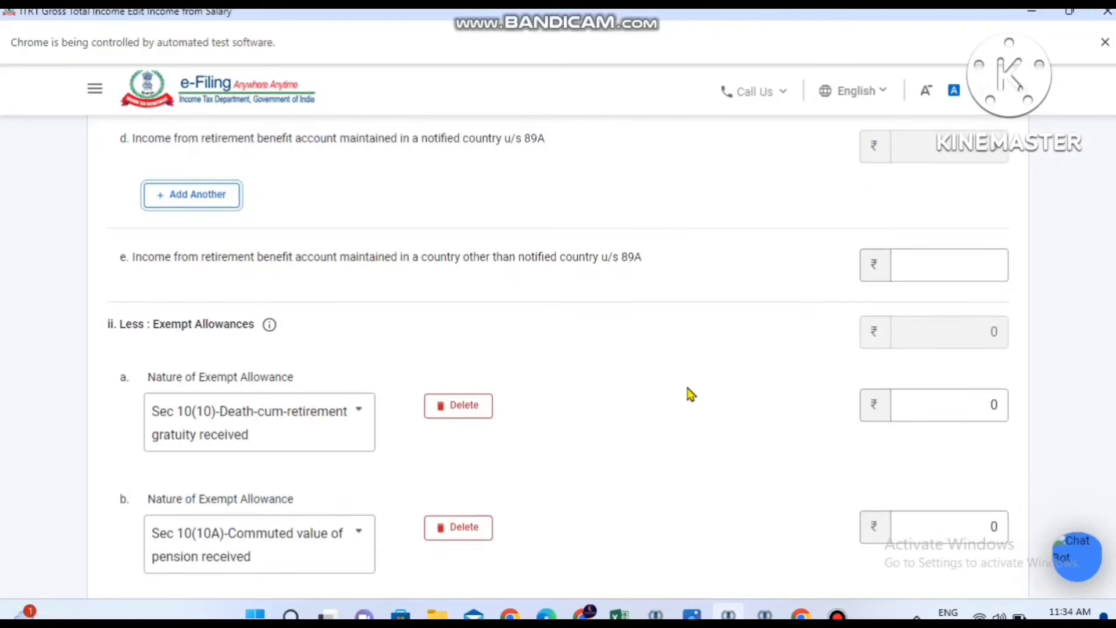
Review the exempt allowance entries and the available allowance types, and compare them with the exempt allowances on the tax calculation sheet
{"action": "scroll", "coordinate": [691, 395], "scroll_direction": "down", "scroll_amount": 3}
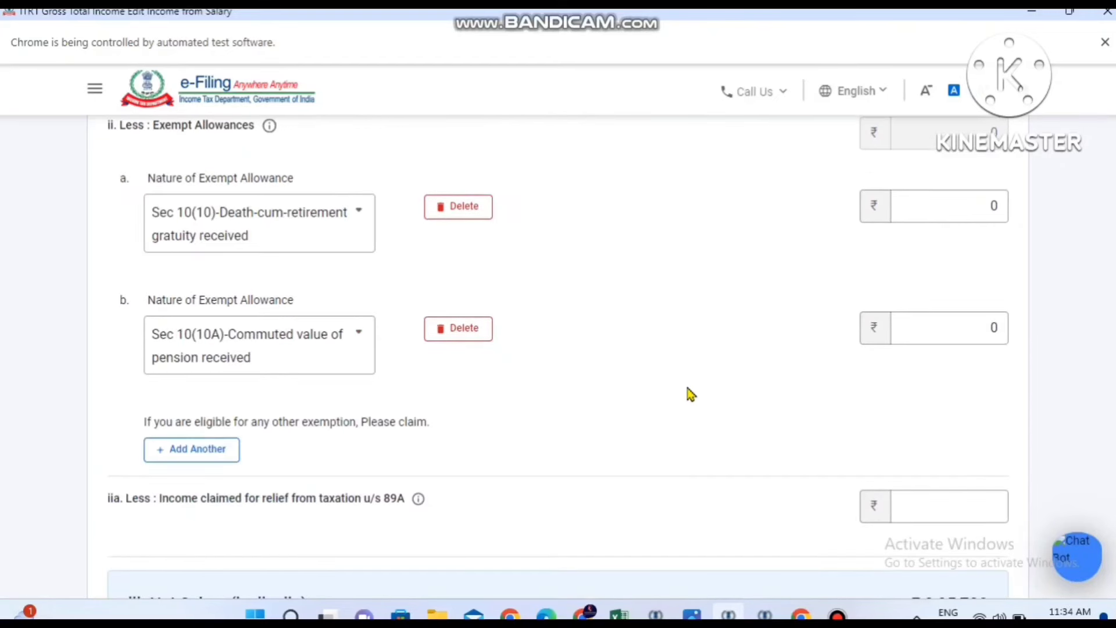
{"action": "scroll", "coordinate": [691, 395], "scroll_direction": "up", "scroll_amount": 1}
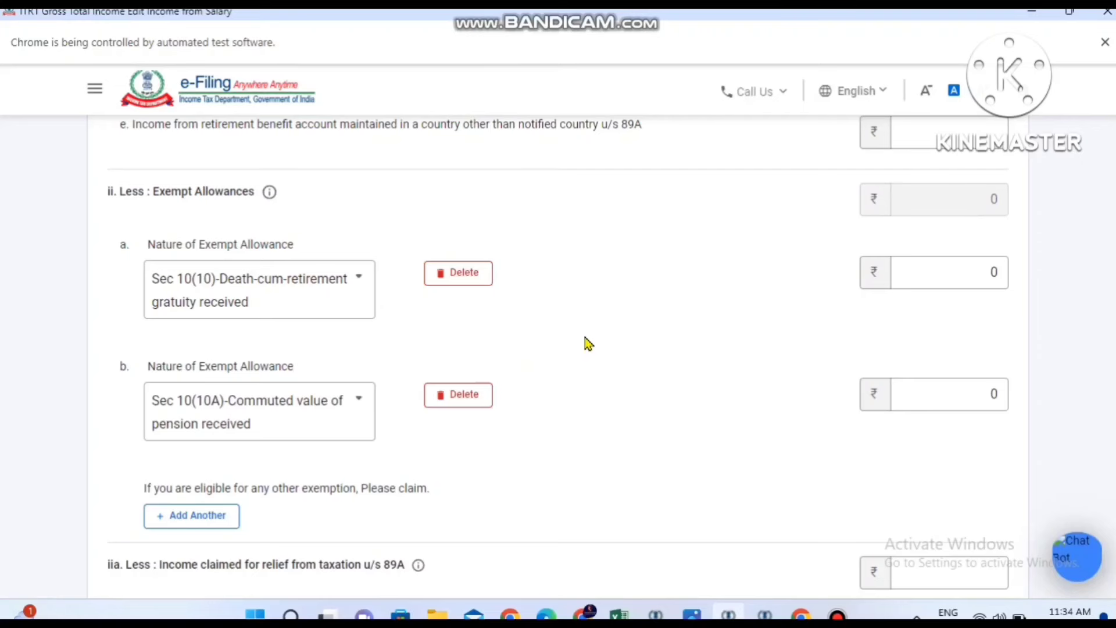
{"action": "left_click", "coordinate": [365, 280]}
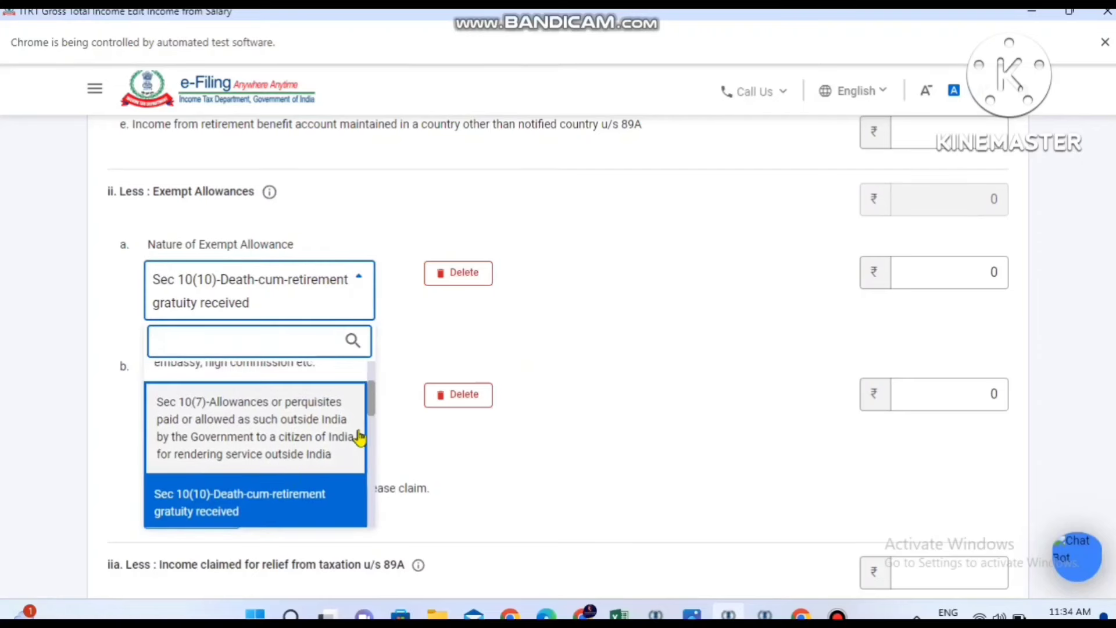
{"action": "left_click", "coordinate": [649, 387]}
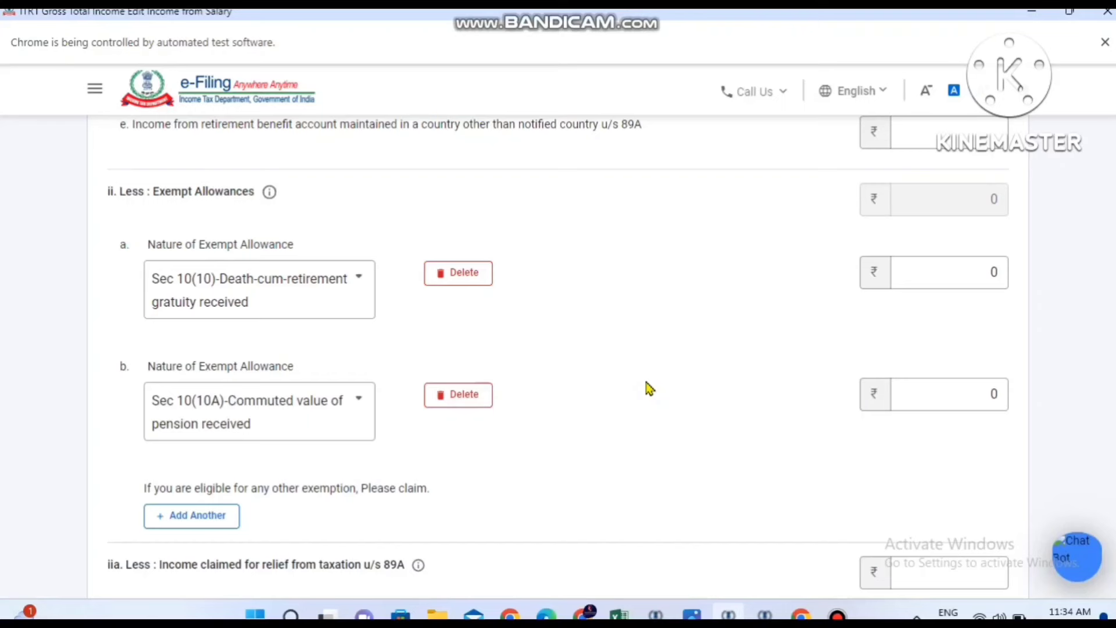
{"action": "left_click", "coordinate": [692, 615]}
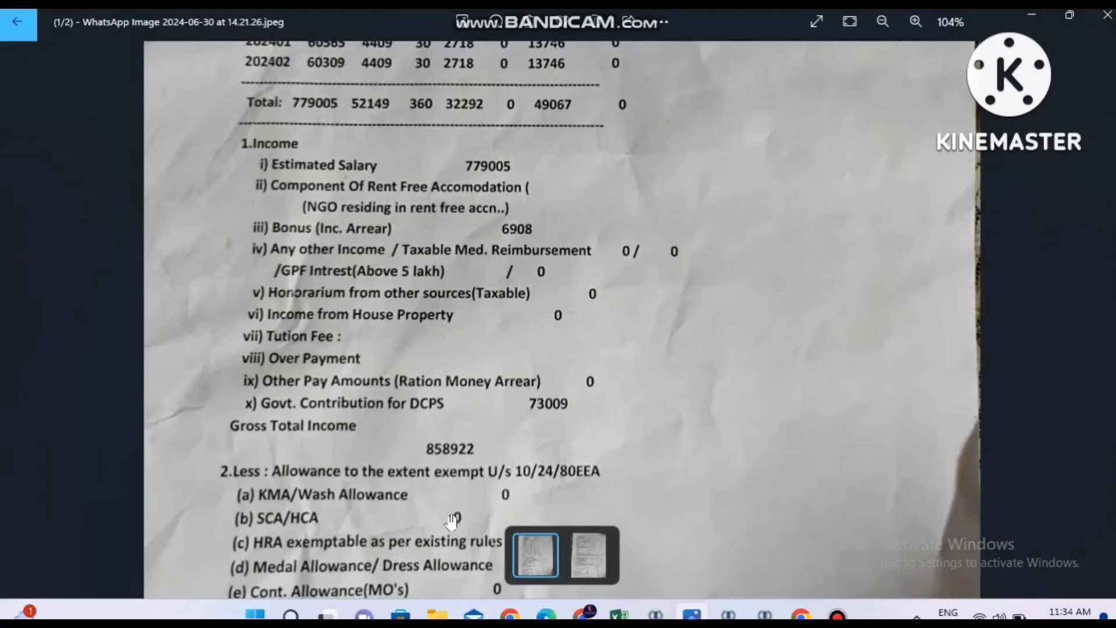
{"action": "left_click", "coordinate": [728, 614]}
Check the net salary and the deductions u/s 16, and save the income from salary
{"action": "scroll", "coordinate": [684, 442], "scroll_direction": "down", "scroll_amount": 5}
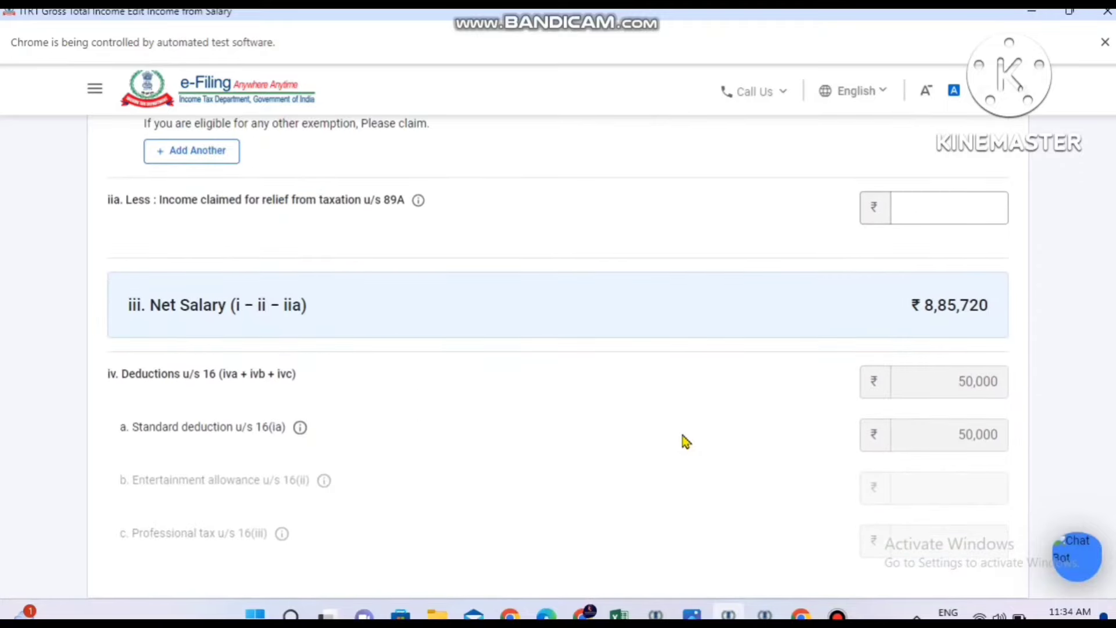
{"action": "scroll", "coordinate": [684, 441], "scroll_direction": "down", "scroll_amount": 5}
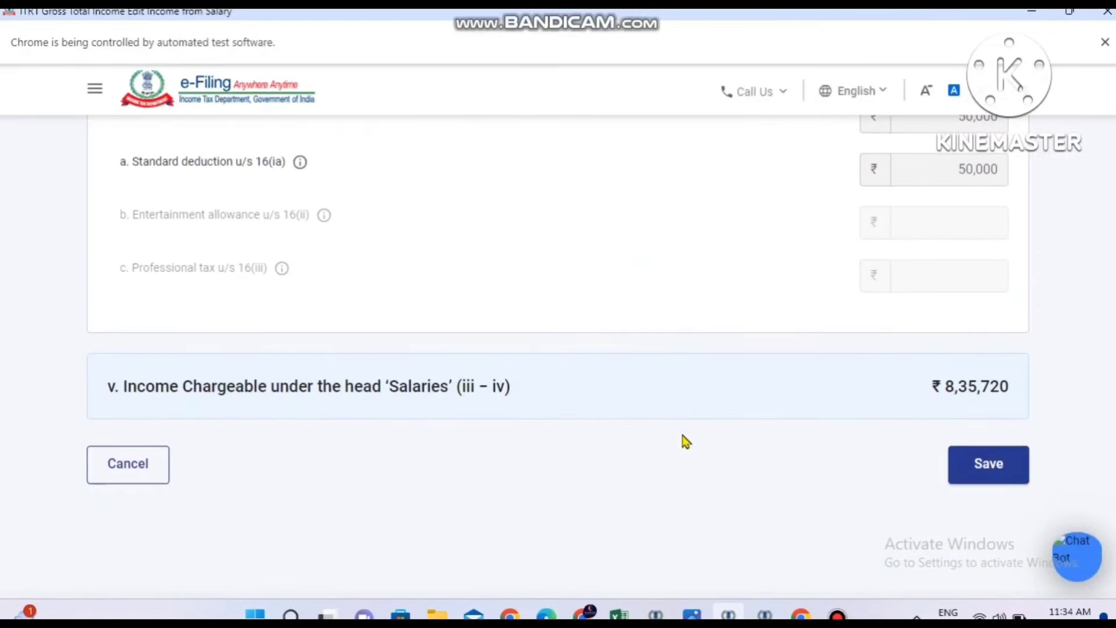
{"action": "scroll", "coordinate": [684, 441], "scroll_direction": "up", "scroll_amount": 2}
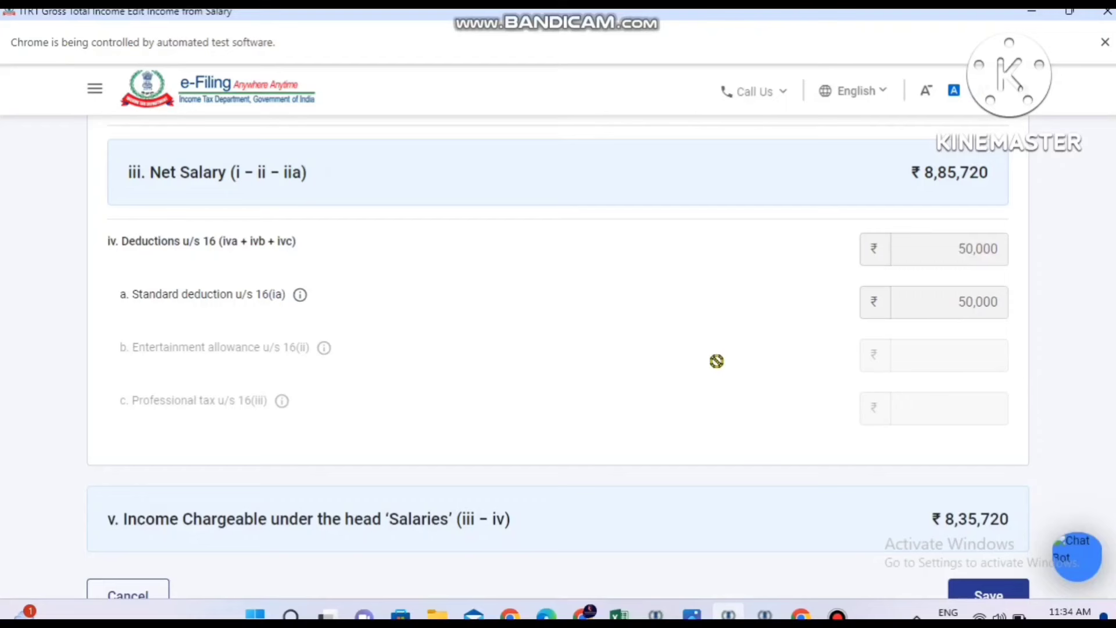
{"action": "scroll", "coordinate": [707, 439], "scroll_direction": "down", "scroll_amount": 1}
{"action": "scroll", "coordinate": [707, 442], "scroll_direction": "down", "scroll_amount": 2}
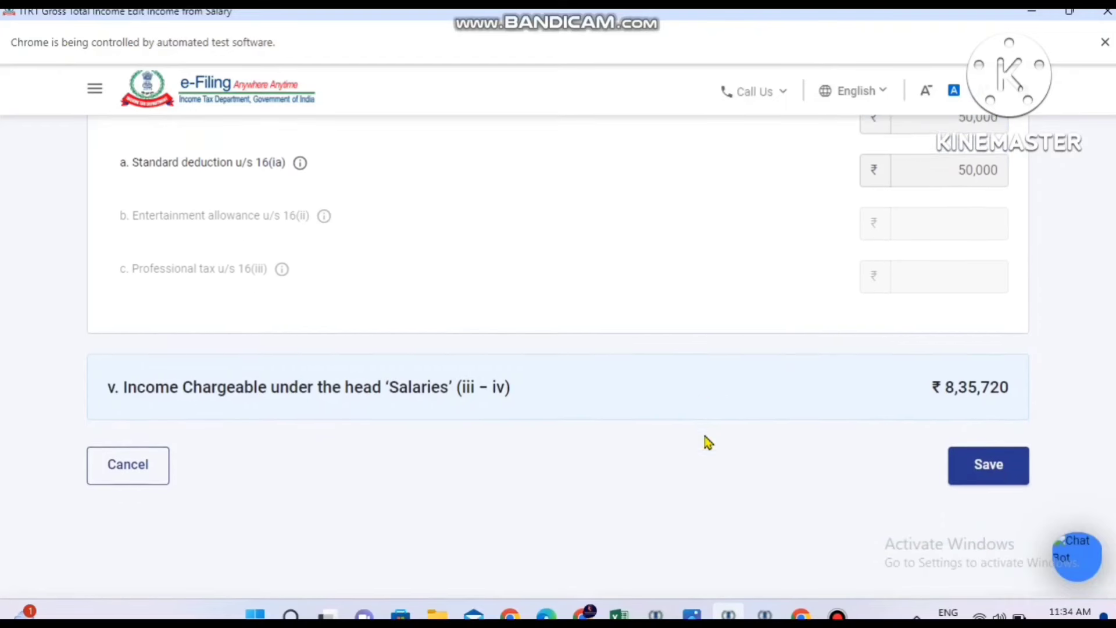
{"action": "left_click", "coordinate": [1003, 468]}
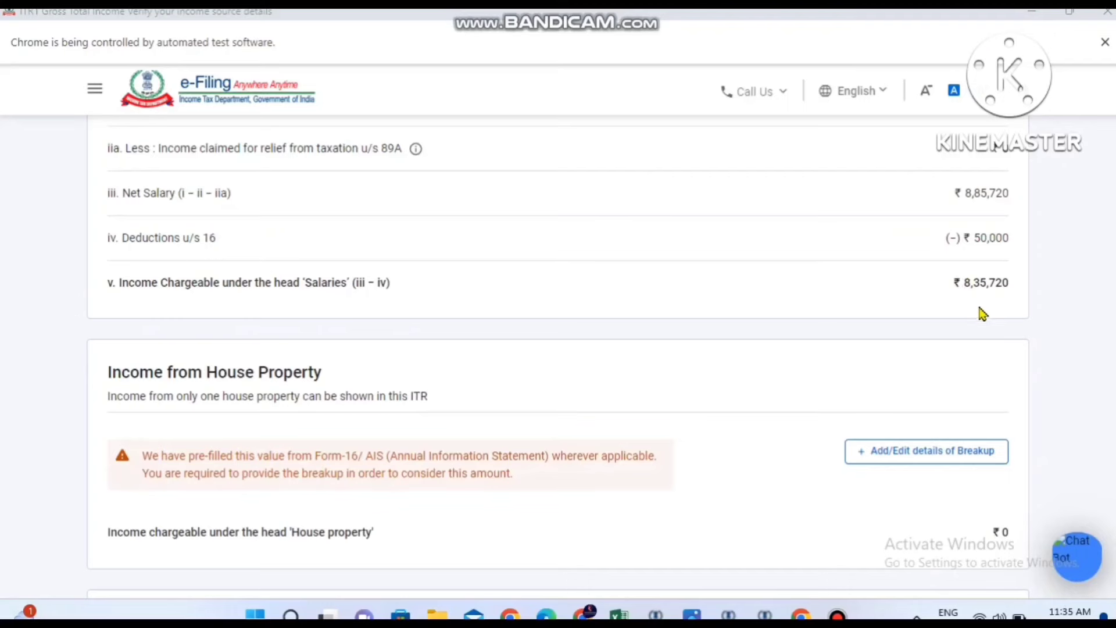
Examine the second page of the tax calculation sheet for the standard deduction and the balance, and return to the ITR-1 return
{"action": "left_click", "coordinate": [691, 615]}
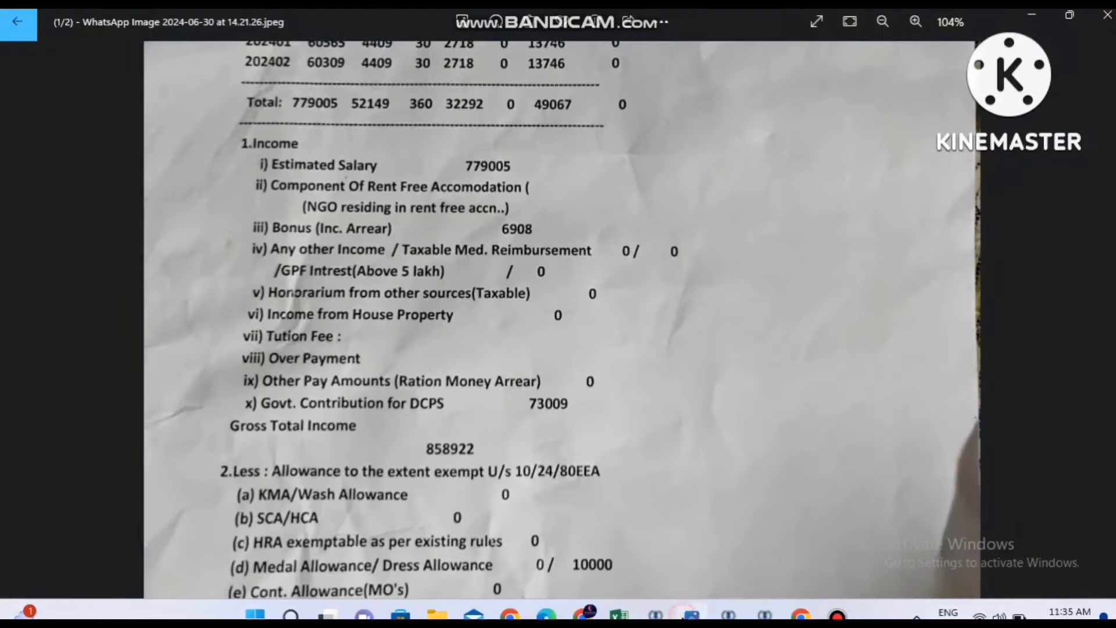
{"action": "key", "text": "Right"}
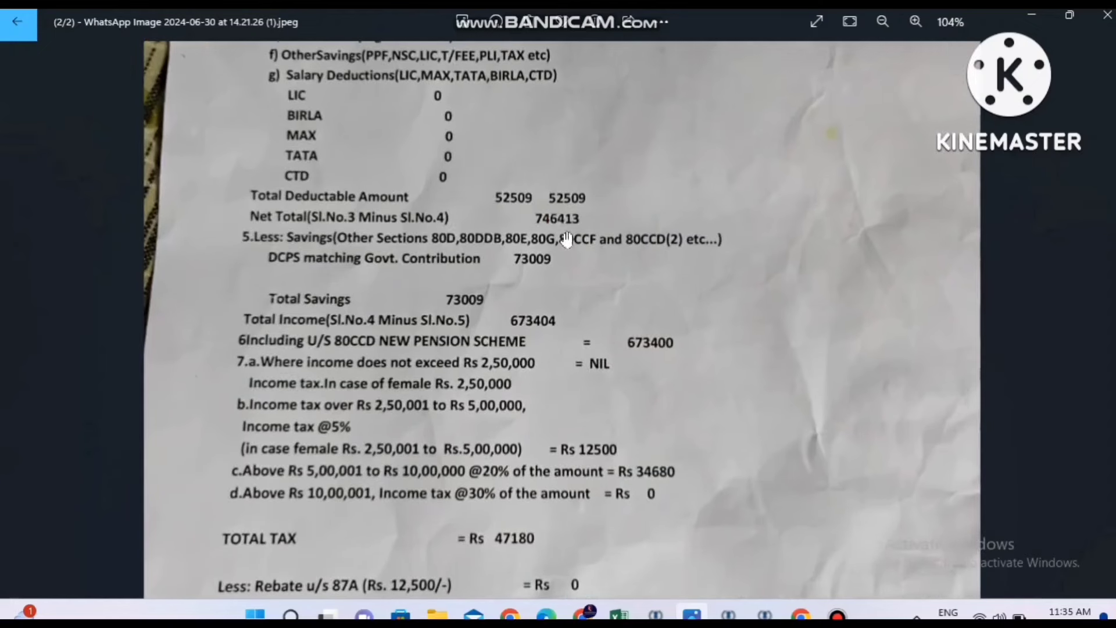
{"action": "left_click", "coordinate": [554, 220]}
{"action": "left_click_drag", "start_coordinate": [554, 219], "coordinate": [553, 376]}
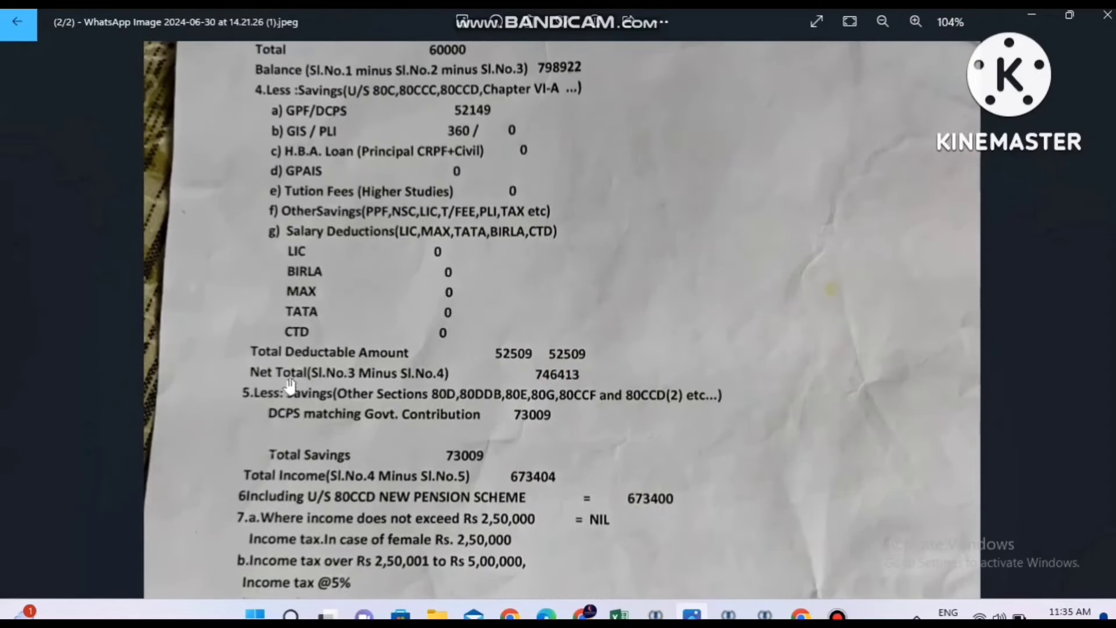
{"action": "left_click_drag", "start_coordinate": [499, 281], "coordinate": [473, 472]}
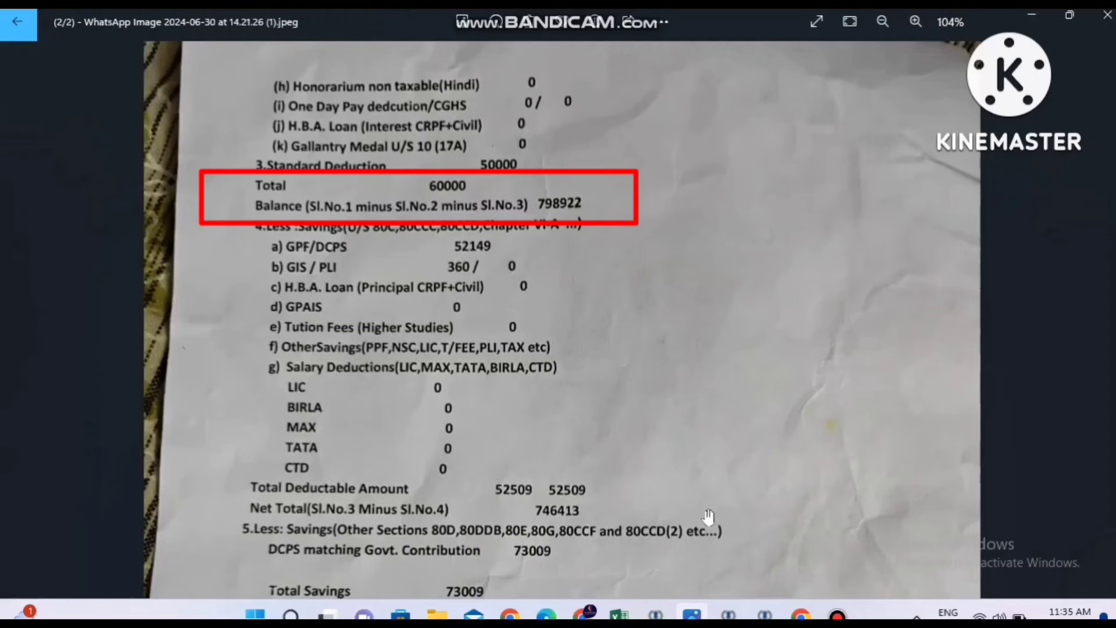
{"action": "left_click", "coordinate": [727, 614]}
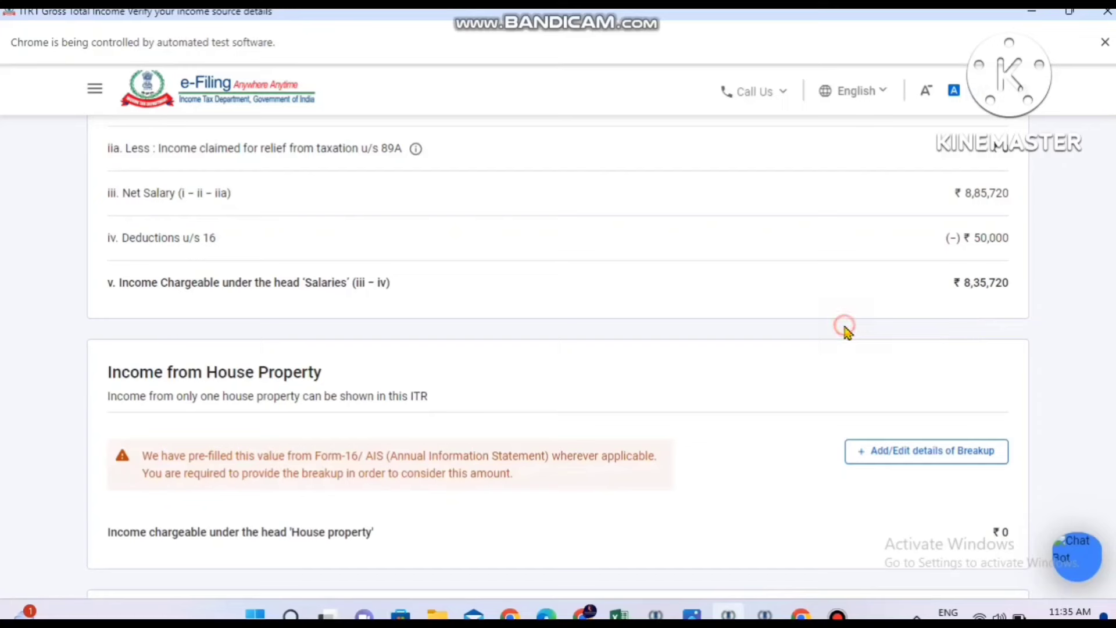
Open the house property breakup and set the type of house property to Self Occupied
{"action": "scroll", "coordinate": [846, 330], "scroll_direction": "down", "scroll_amount": 3}
{"action": "left_click", "coordinate": [877, 254]}
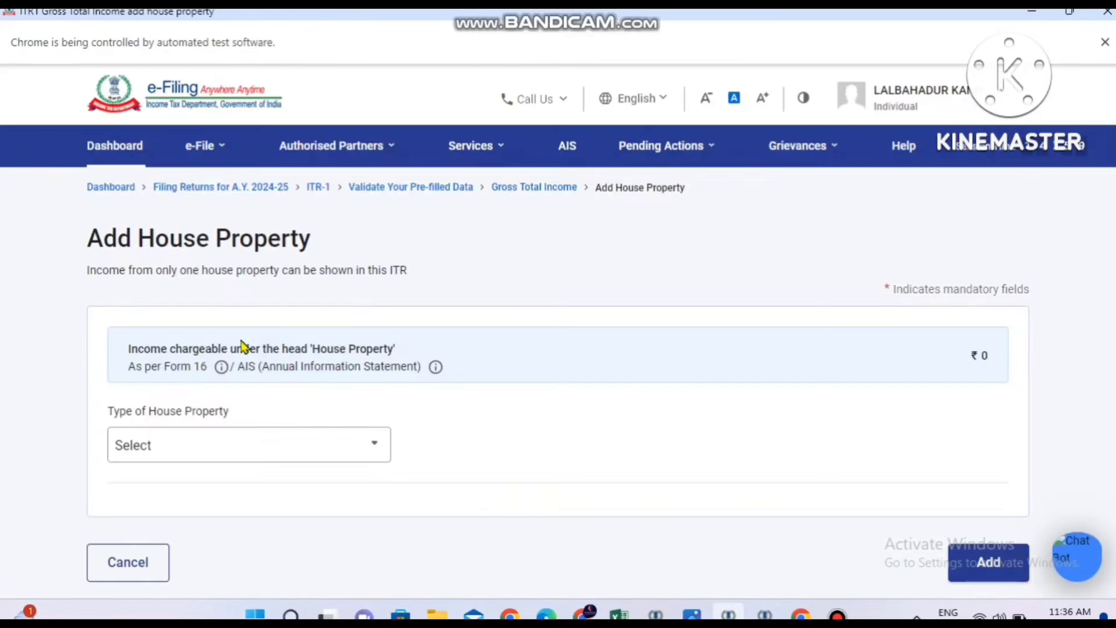
{"action": "left_click", "coordinate": [207, 443]}
{"action": "left_click", "coordinate": [192, 329]}
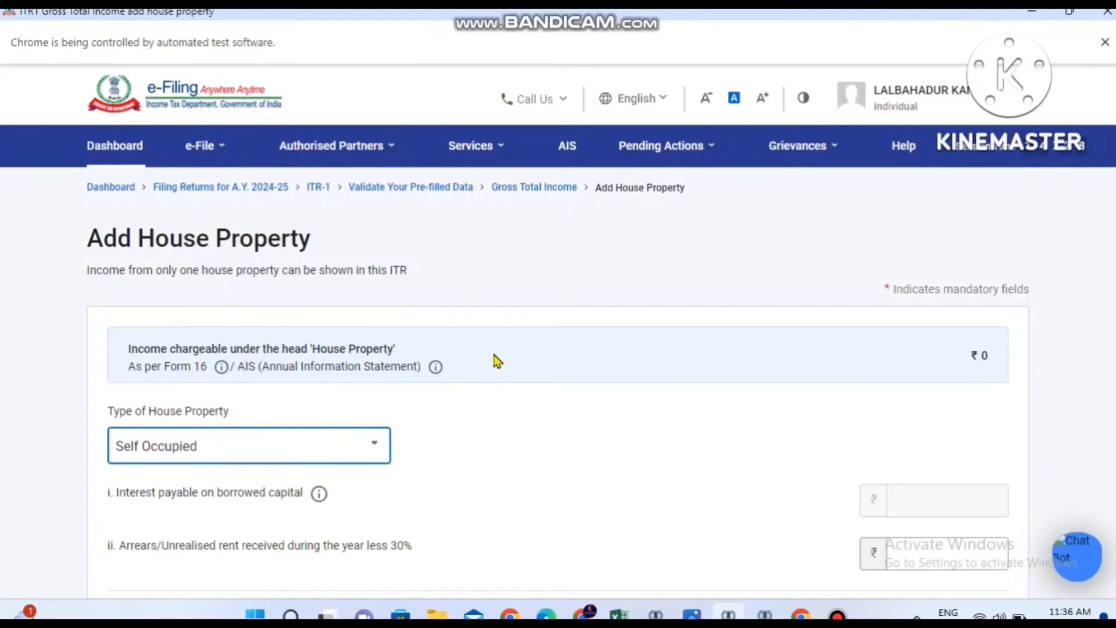
{"action": "left_click", "coordinate": [512, 448]}
{"action": "scroll", "coordinate": [512, 448], "scroll_direction": "down", "scroll_amount": 4}
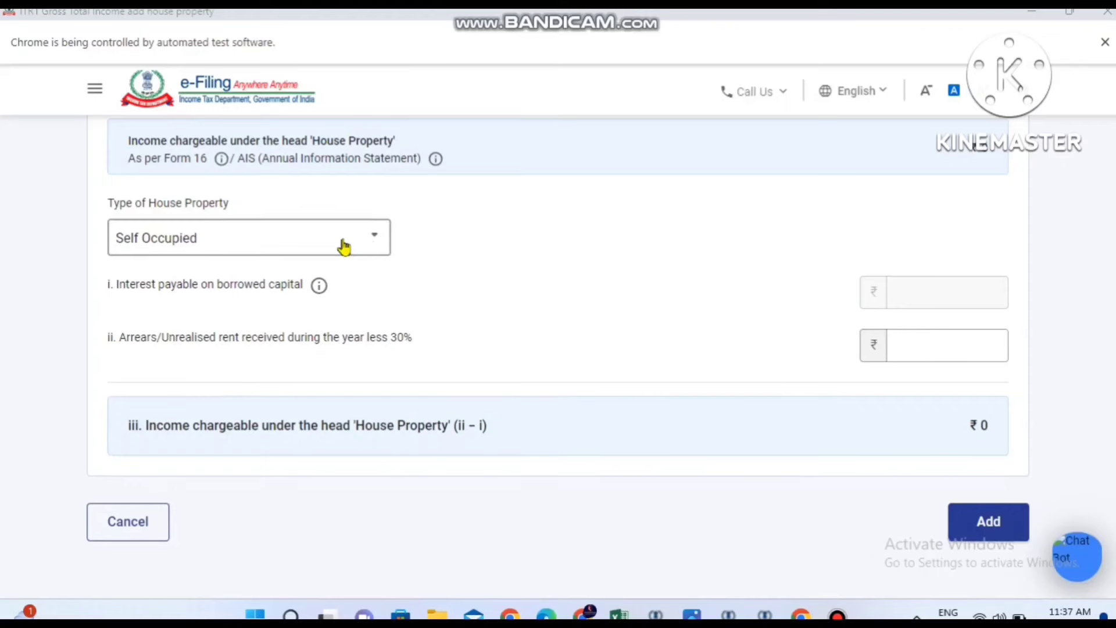
Switch the house property type to Let Out, review its rent, tax and interest fields, and submit the entry with them blank
{"action": "left_click", "coordinate": [374, 244]}
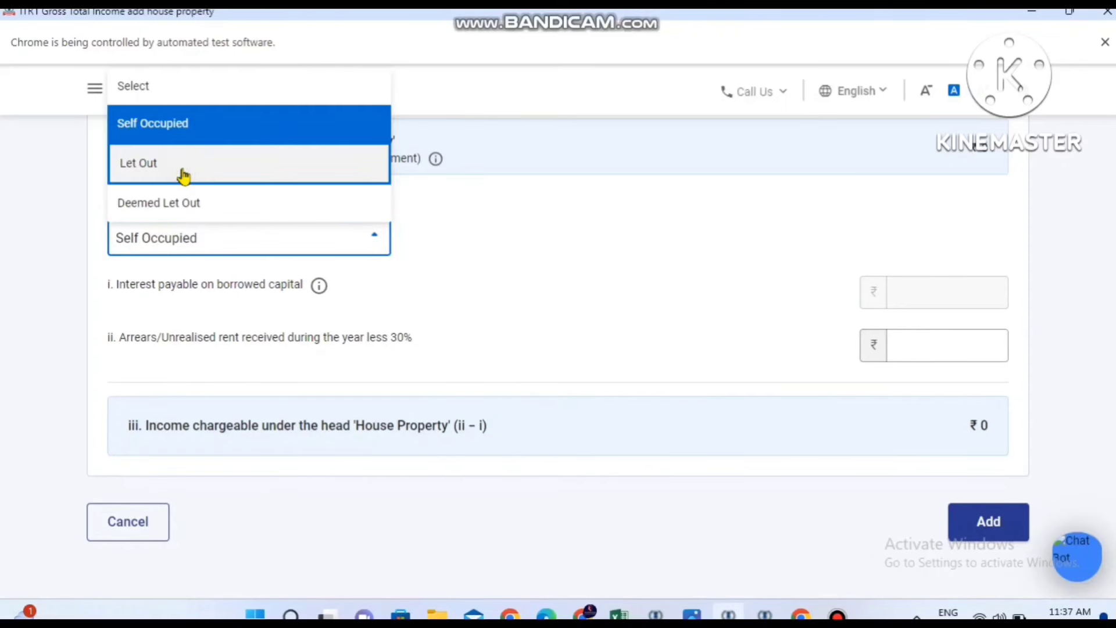
{"action": "left_click", "coordinate": [177, 174]}
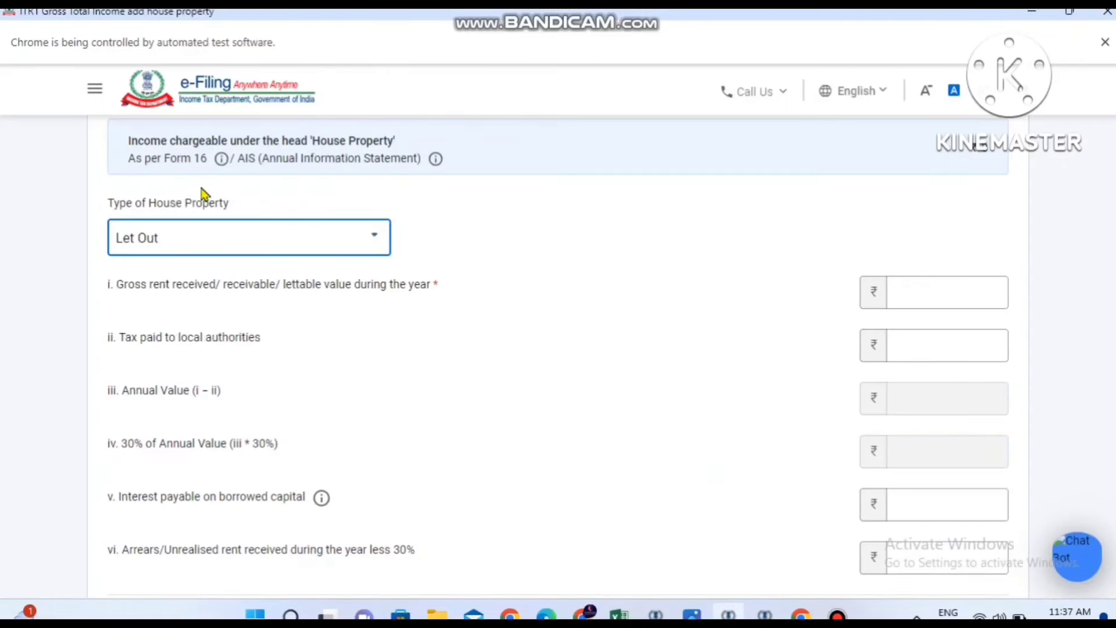
{"action": "scroll", "coordinate": [41, 346], "scroll_direction": "down", "scroll_amount": 1}
{"action": "scroll", "coordinate": [41, 345], "scroll_direction": "down", "scroll_amount": 1}
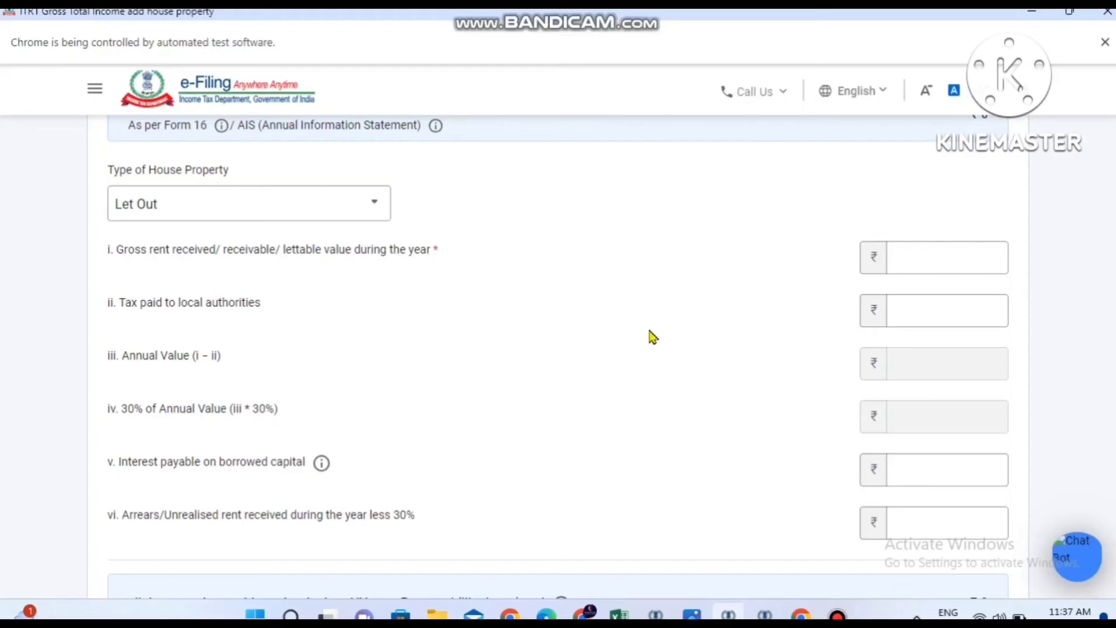
{"action": "scroll", "coordinate": [686, 398], "scroll_direction": "down", "scroll_amount": 2}
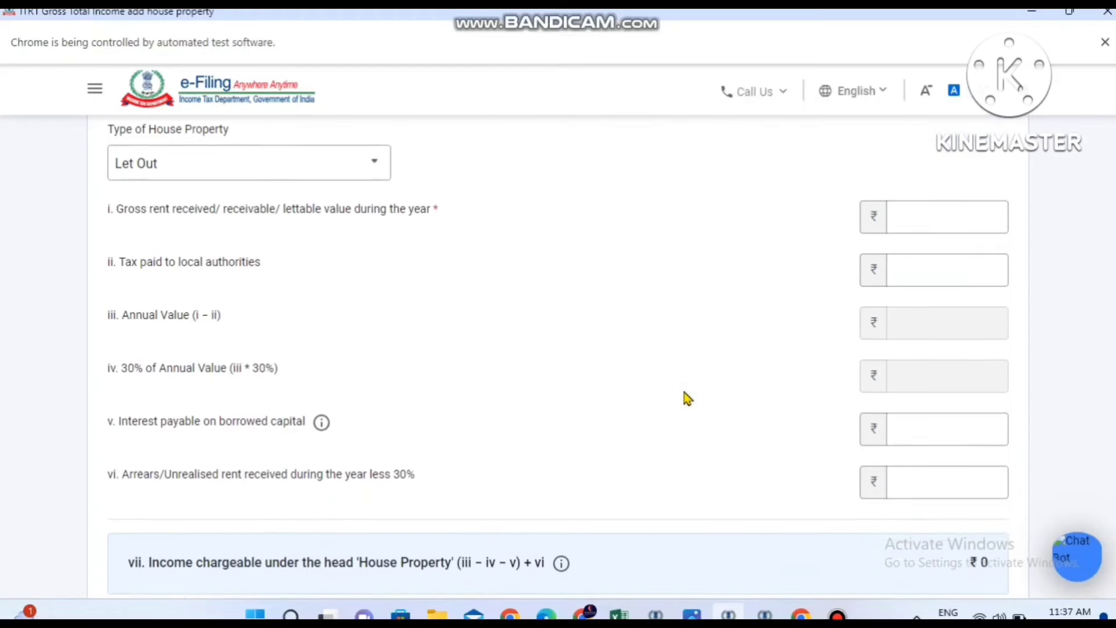
{"action": "scroll", "coordinate": [686, 398], "scroll_direction": "down", "scroll_amount": 5}
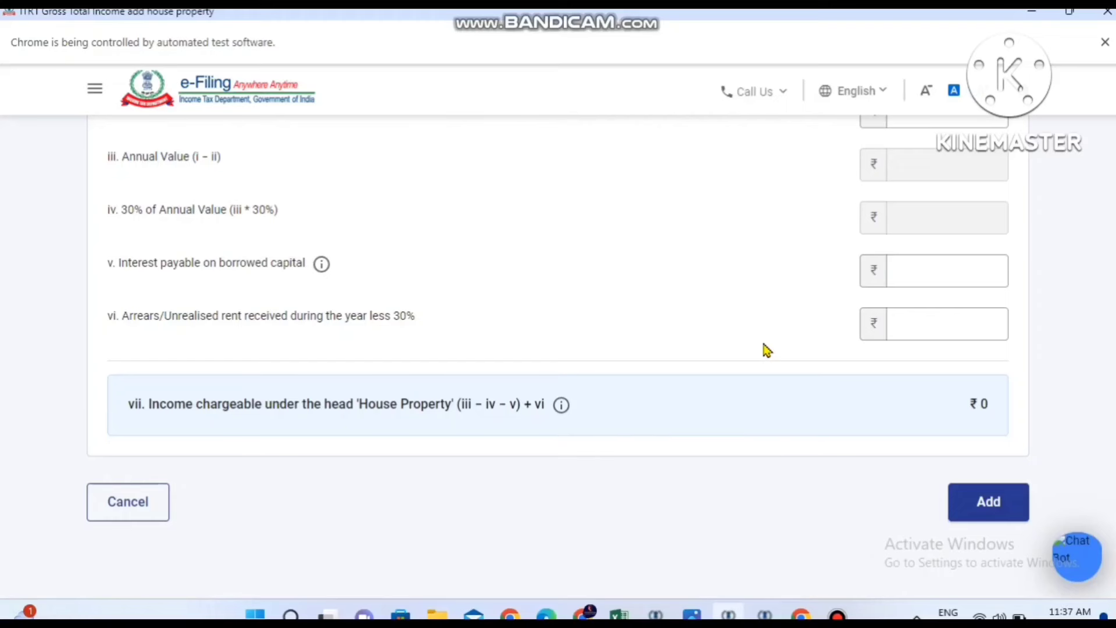
{"action": "left_click", "coordinate": [990, 504]}
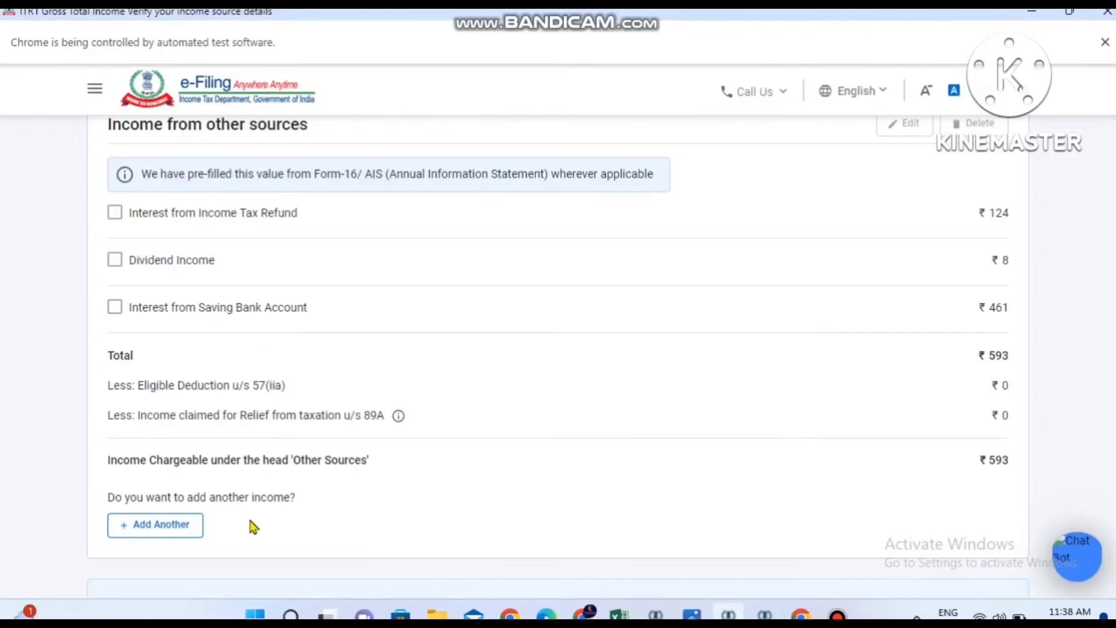
Review the income from other sources and exempt income sections, and confirm the gross total income
{"action": "left_click", "coordinate": [454, 502]}
{"action": "scroll", "coordinate": [456, 508], "scroll_direction": "down", "scroll_amount": 5}
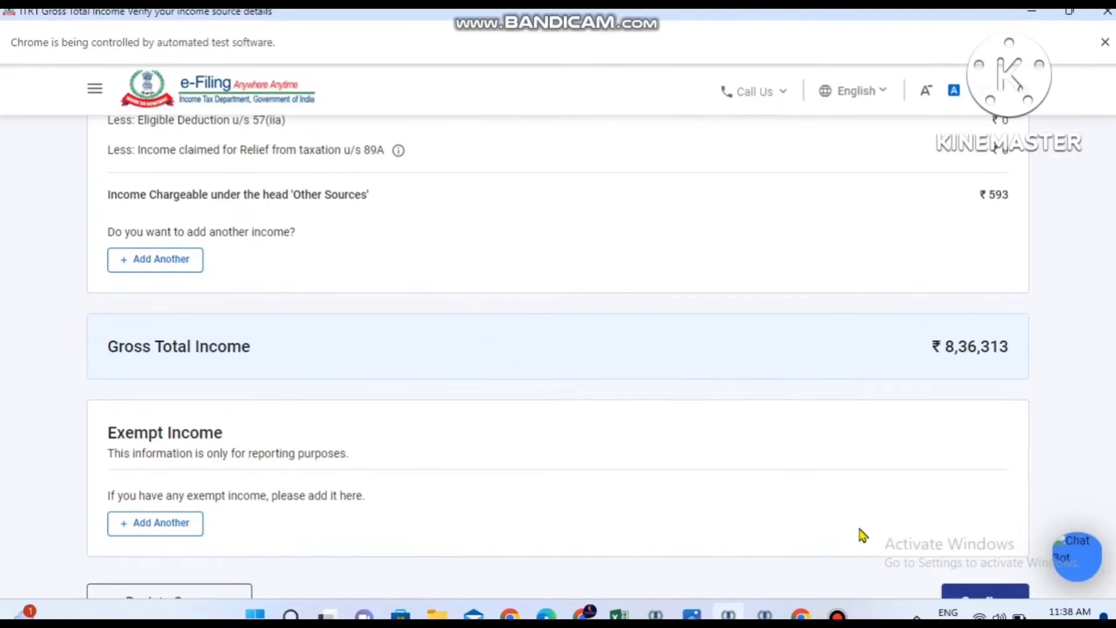
{"action": "scroll", "coordinate": [862, 535], "scroll_direction": "down", "scroll_amount": 3}
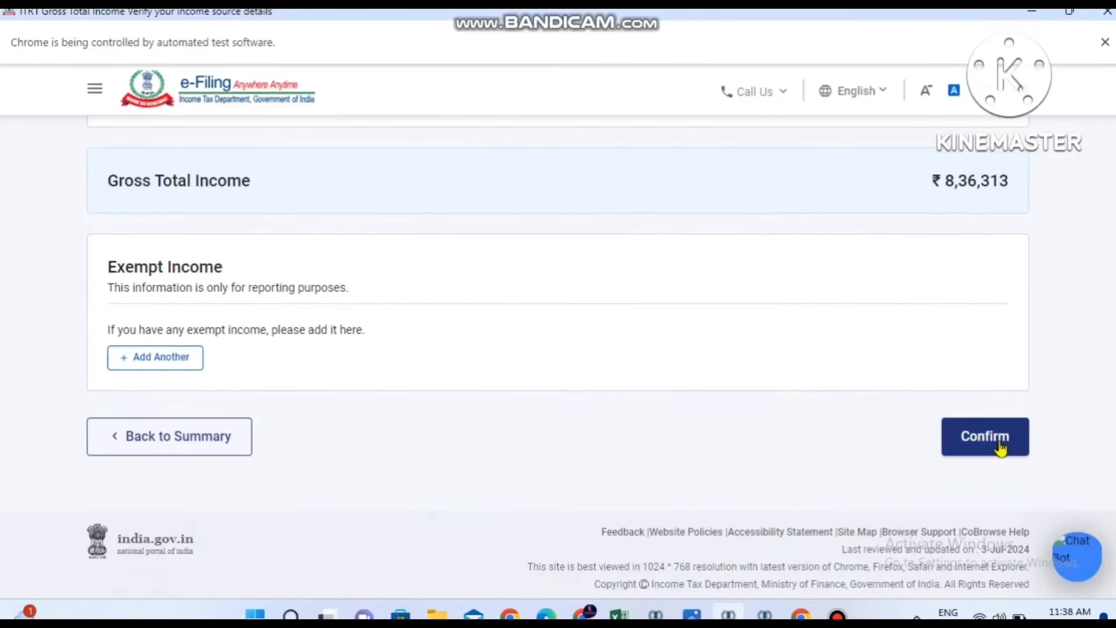
{"action": "left_click", "coordinate": [1000, 446]}
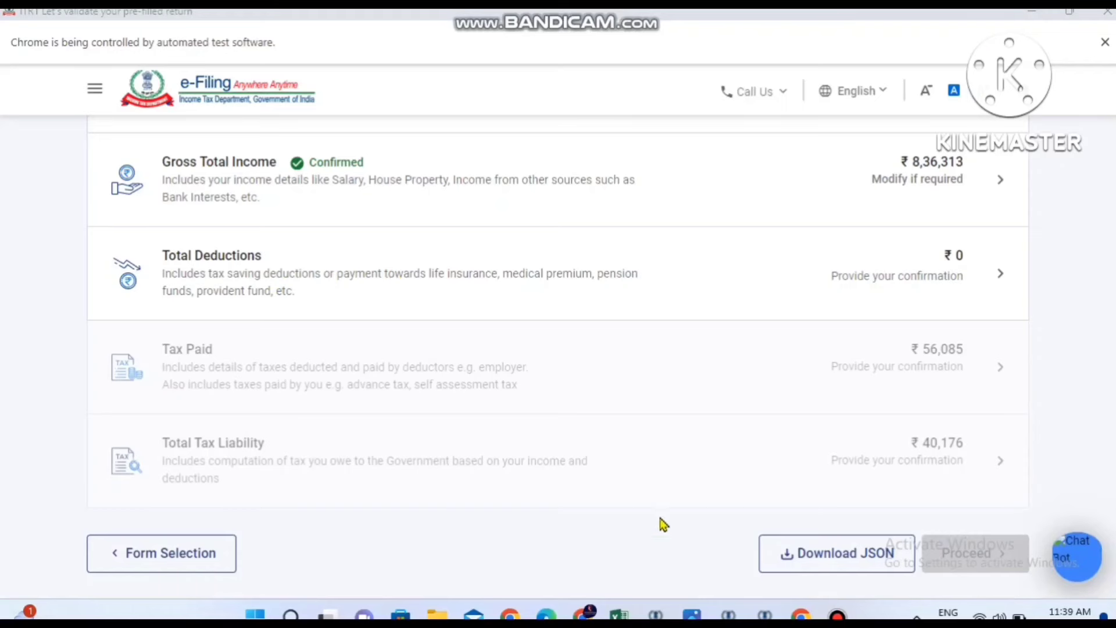
Check the DCPS matching government contribution on the tax sheet and claim the section 80CCD(2) deduction with a contribution of 2,50,000
{"action": "left_click", "coordinate": [692, 614]}
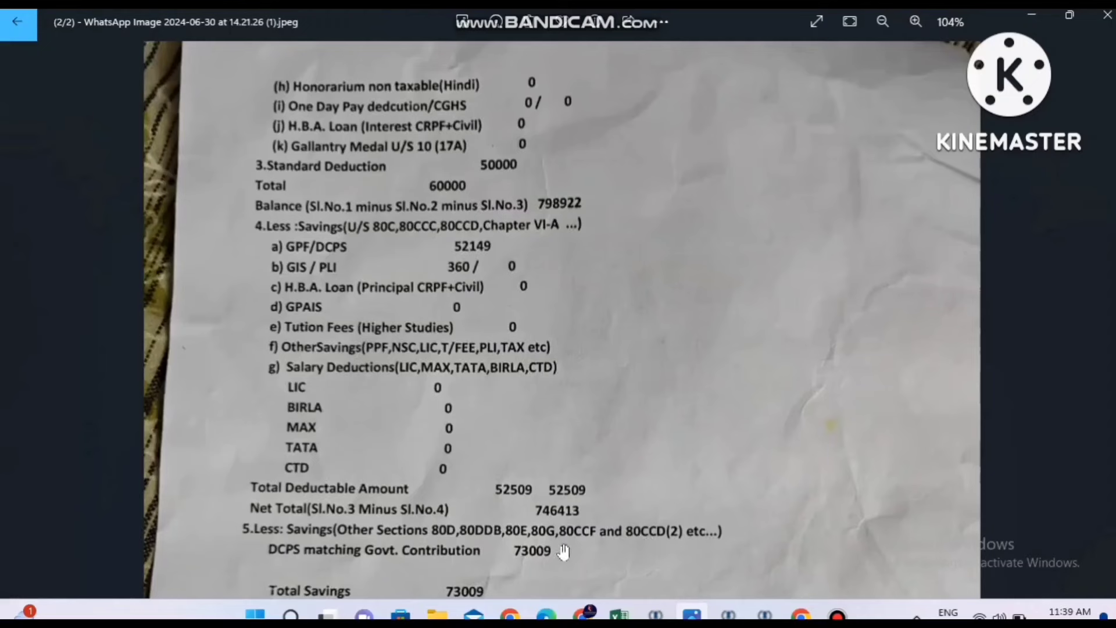
{"action": "left_click", "coordinate": [728, 614]}
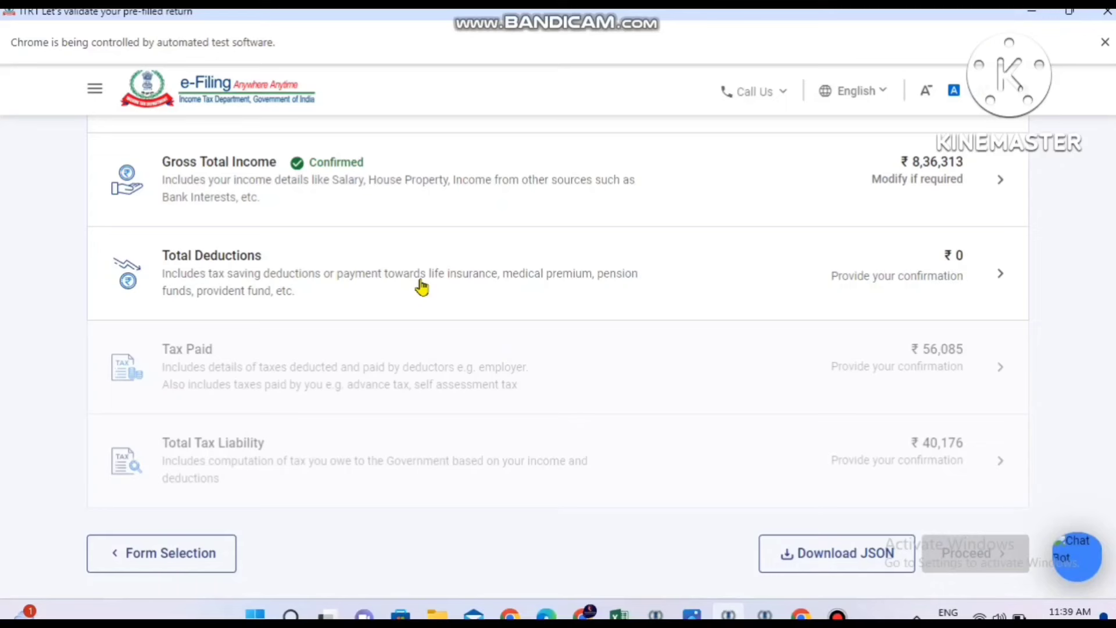
{"action": "left_click", "coordinate": [382, 289]}
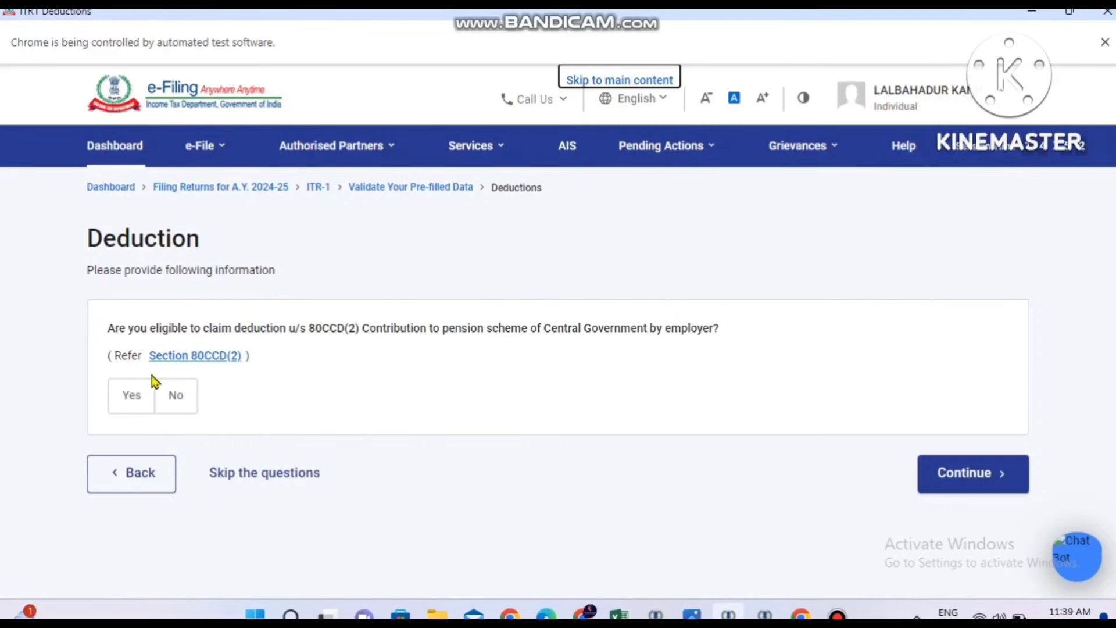
{"action": "left_click", "coordinate": [131, 402]}
{"action": "left_click", "coordinate": [221, 479]}
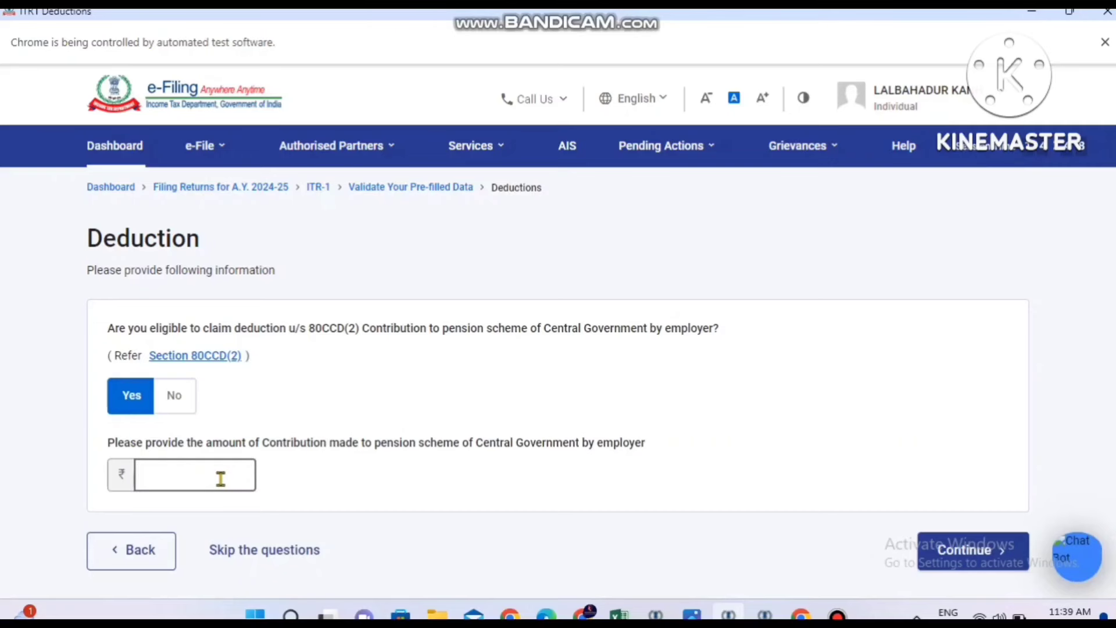
{"action": "left_click", "coordinate": [970, 551]}
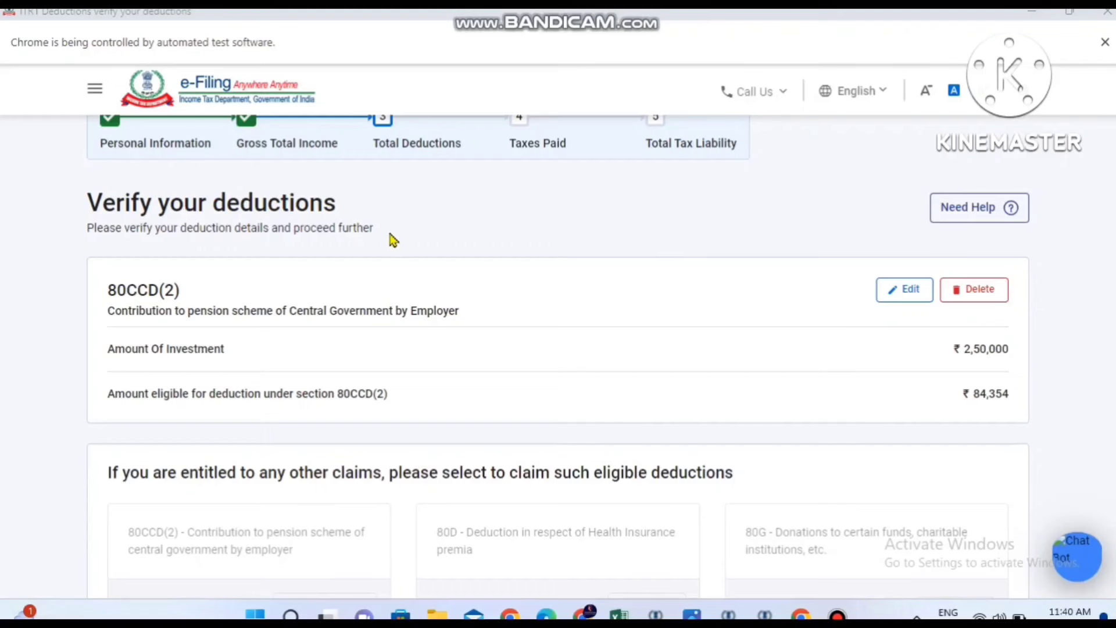
{"action": "left_click", "coordinate": [170, 451]}
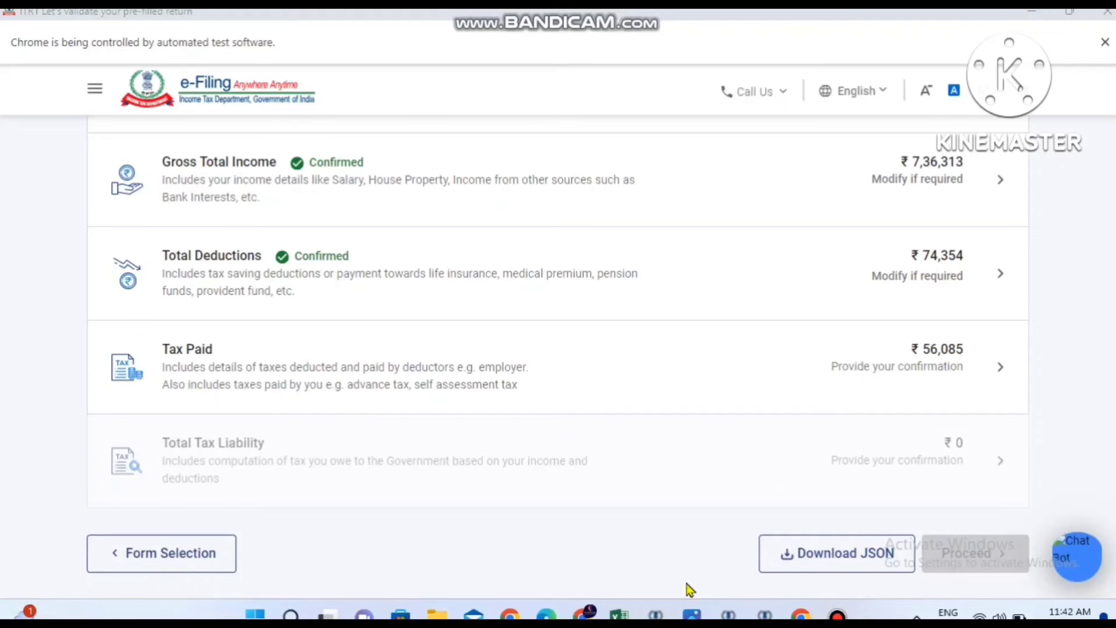
Recheck the tax calculation sheet, open the Tax Paid section and show the details of TDS on salary income
{"action": "left_click", "coordinate": [692, 614]}
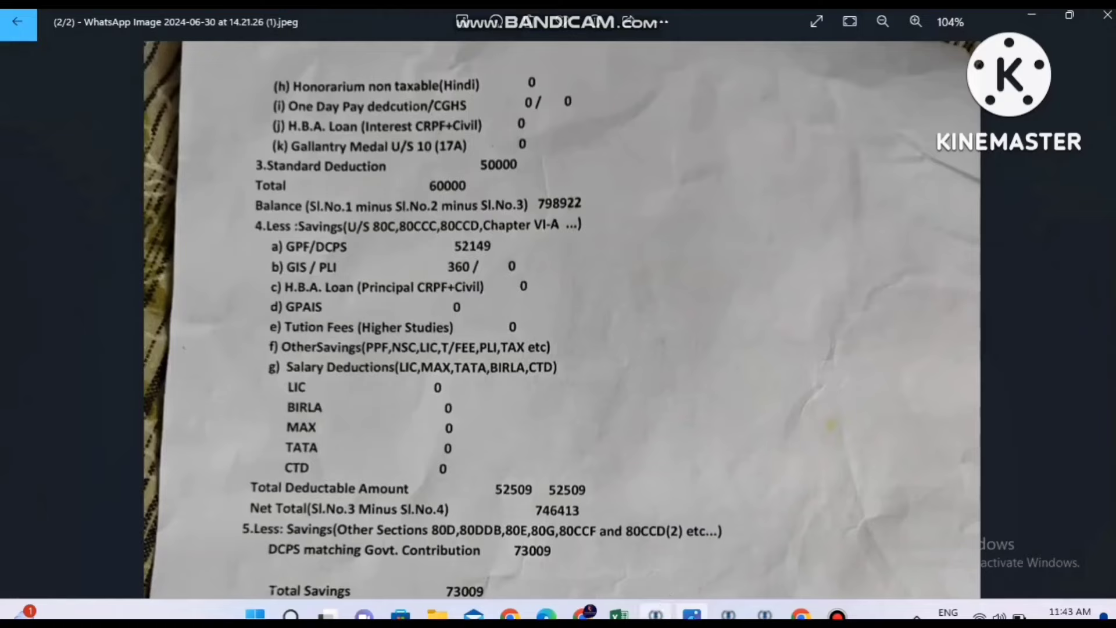
{"action": "left_click", "coordinate": [728, 615]}
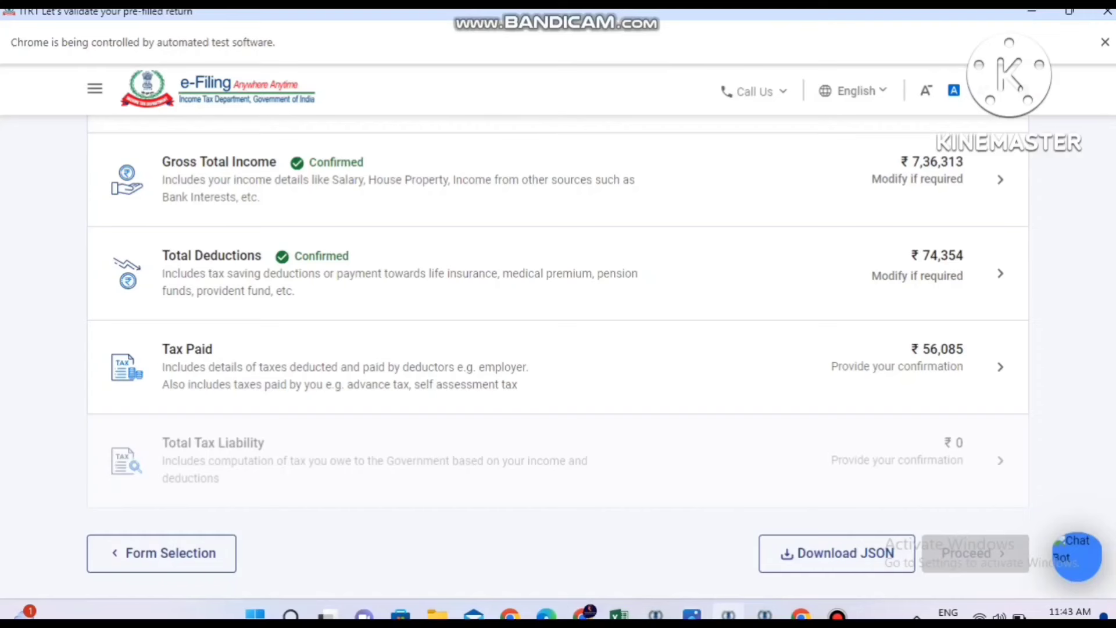
{"action": "left_click", "coordinate": [411, 380]}
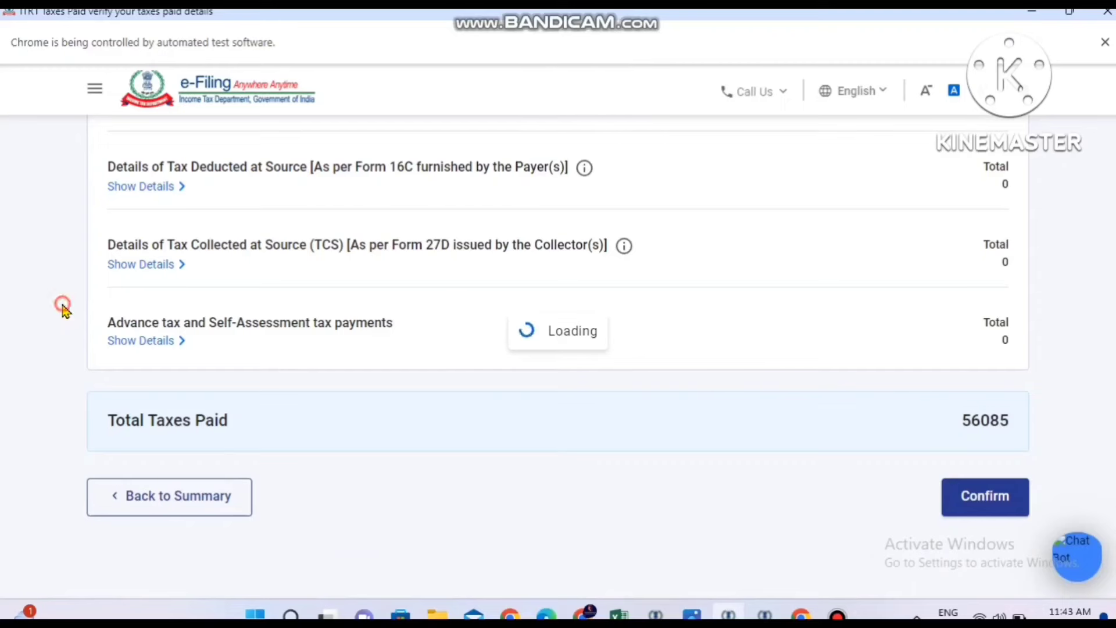
{"action": "scroll", "coordinate": [65, 311], "scroll_direction": "down", "scroll_amount": 5}
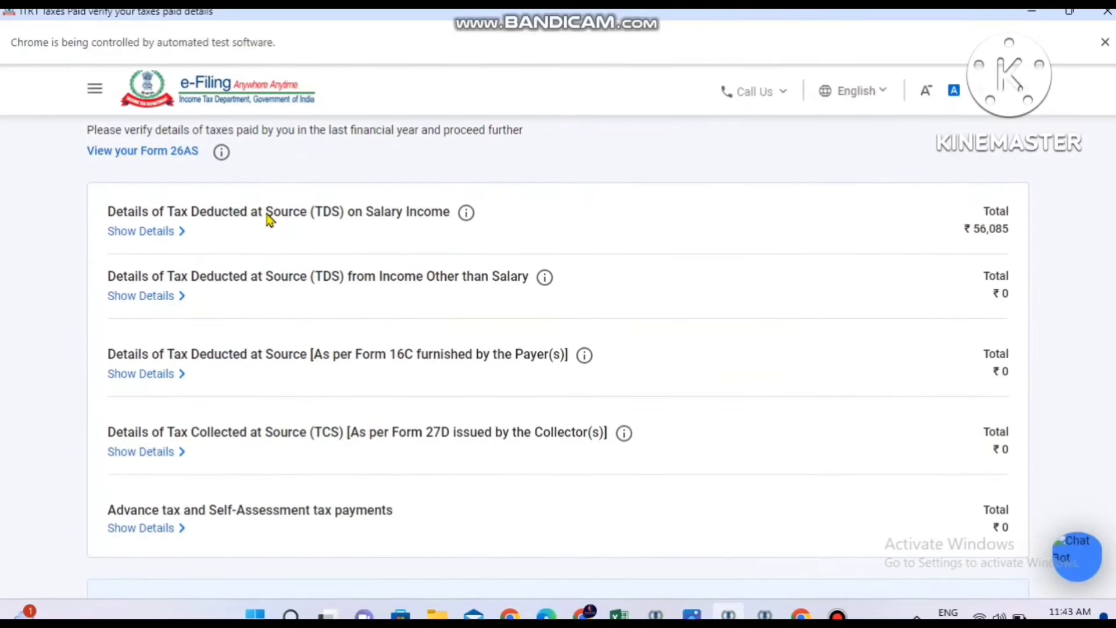
{"action": "left_click", "coordinate": [164, 236]}
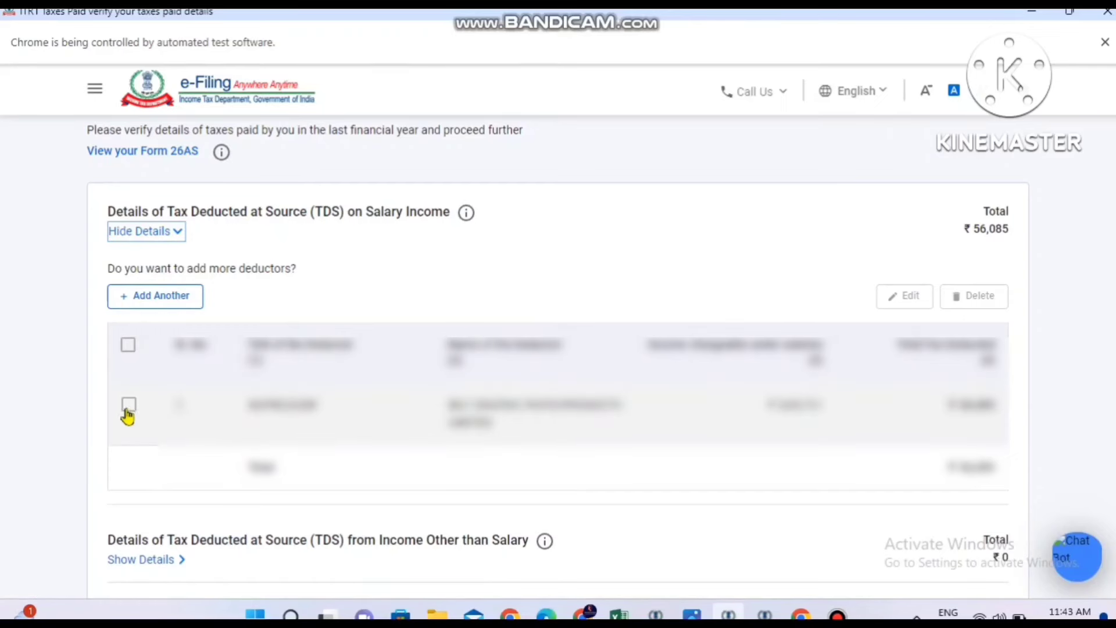
Open a new TDS on salary income entry and review its deductor TAN, name, income and tax deducted fields
{"action": "left_click", "coordinate": [166, 296]}
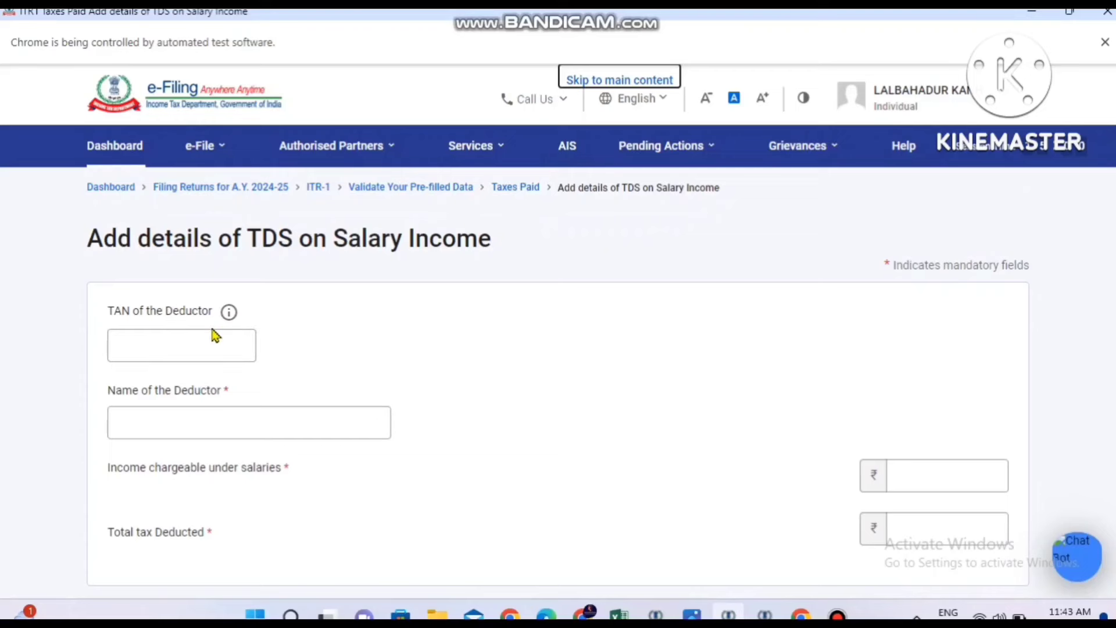
{"action": "left_click", "coordinate": [208, 351]}
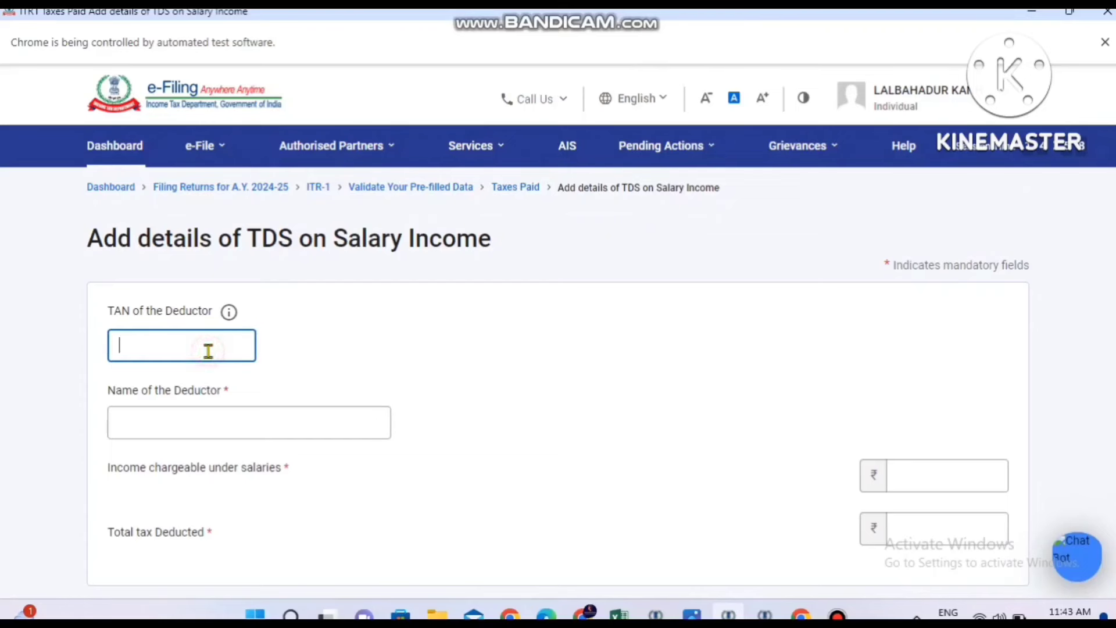
{"action": "left_click", "coordinate": [714, 498]}
{"action": "scroll", "coordinate": [710, 491], "scroll_direction": "down", "scroll_amount": 3}
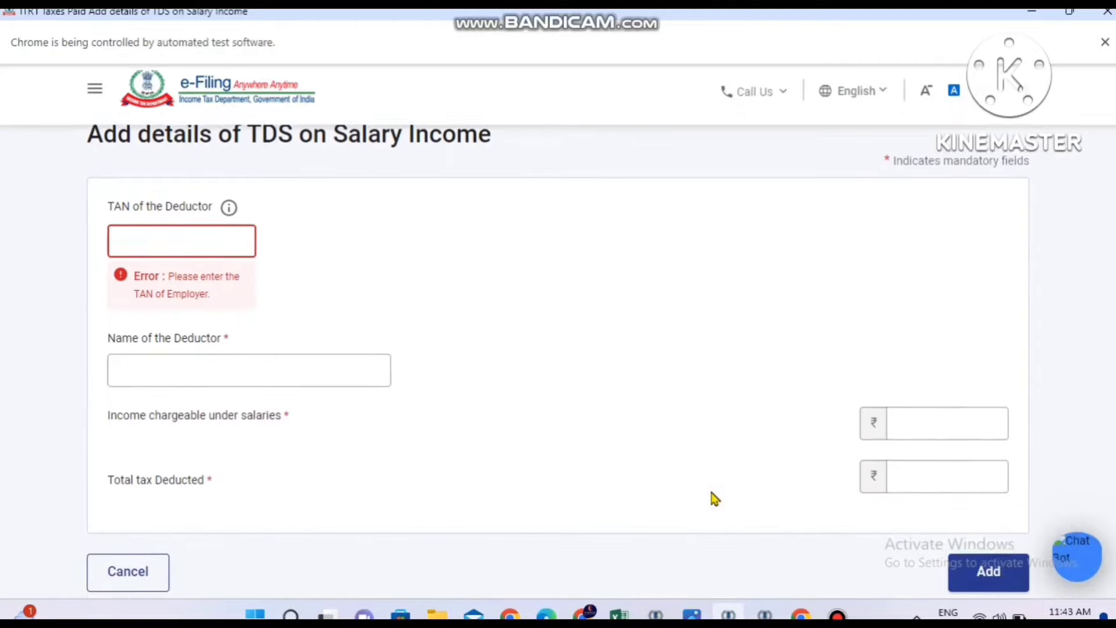
Compare the income tax due and already recovered on the tax sheet with the total tax deducted field, and leave the entry blank
{"action": "left_click", "coordinate": [693, 616]}
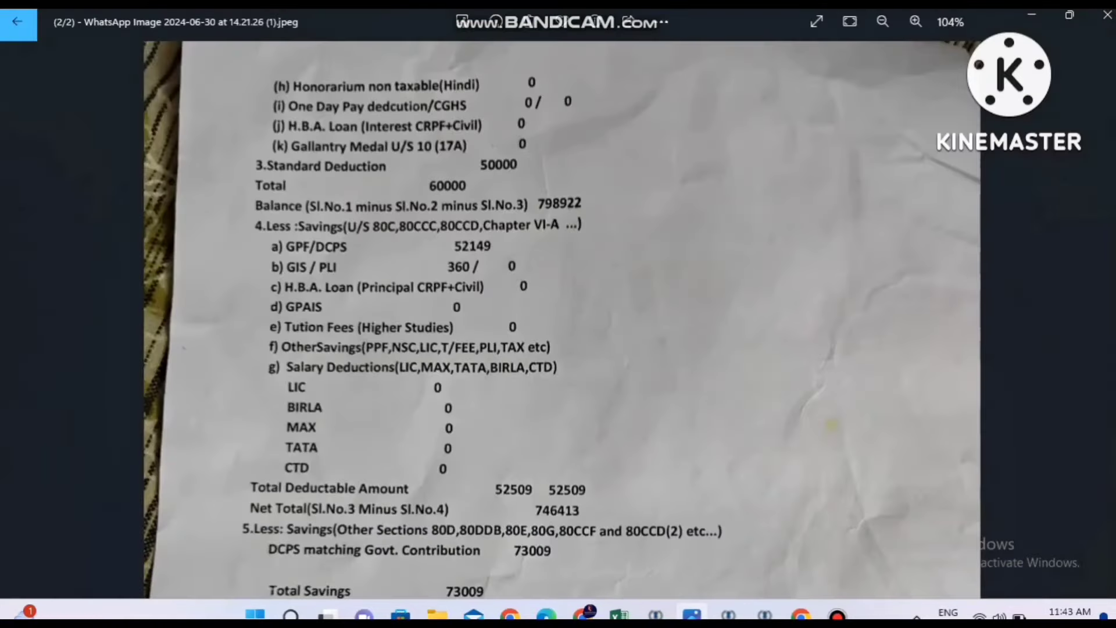
{"action": "left_click", "coordinate": [692, 616]}
{"action": "left_click", "coordinate": [692, 615]}
{"action": "left_click_drag", "start_coordinate": [673, 378], "coordinate": [700, 140]}
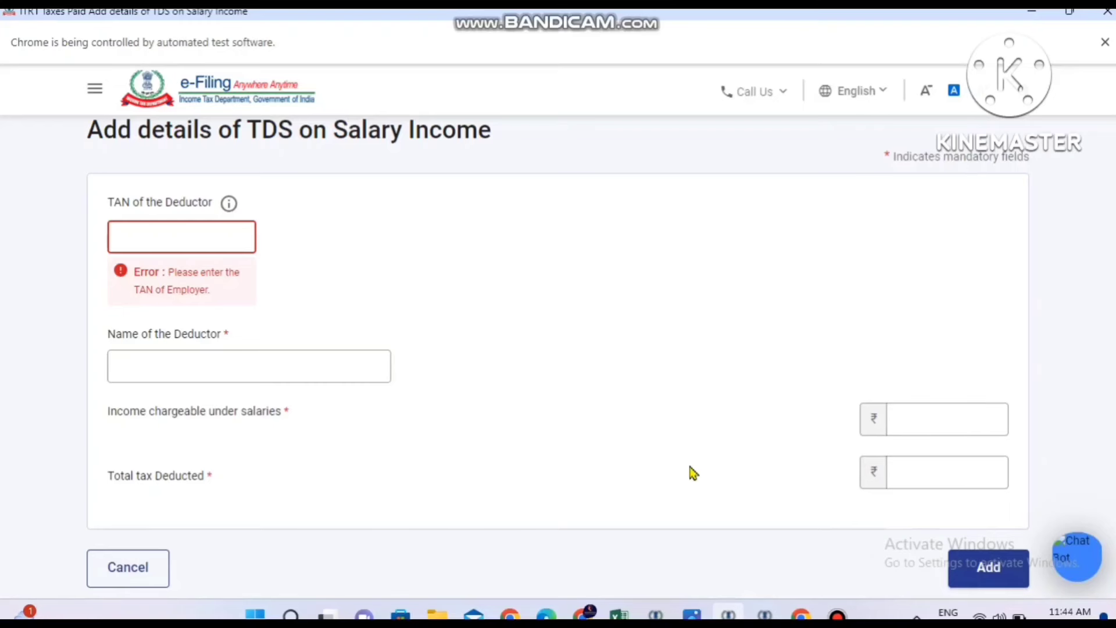
{"action": "left_click", "coordinate": [928, 479]}
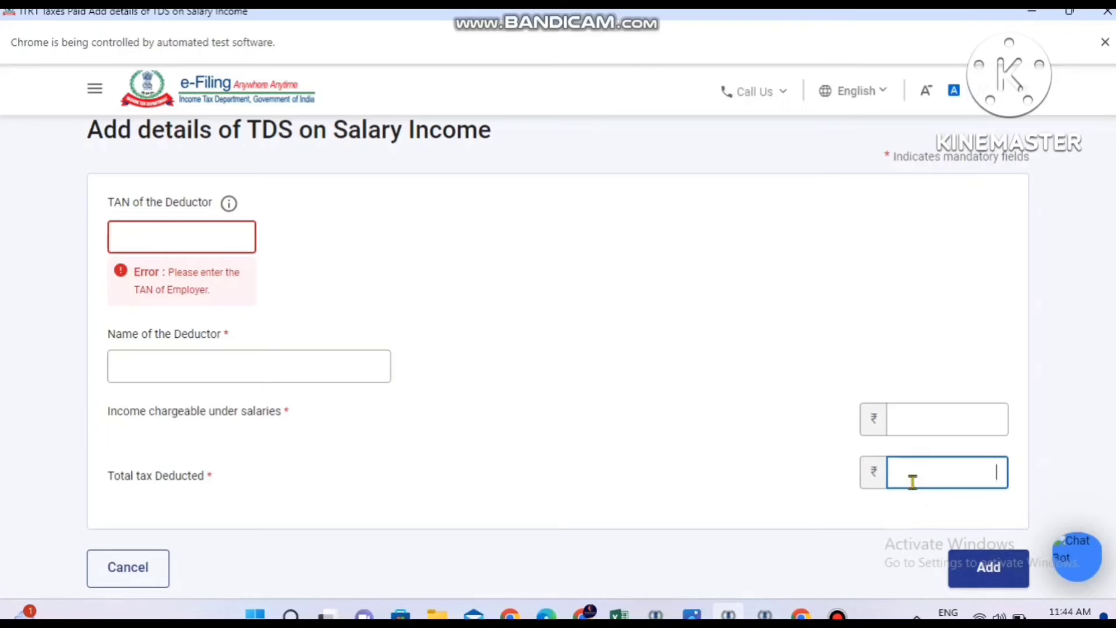
{"action": "left_click", "coordinate": [695, 615]}
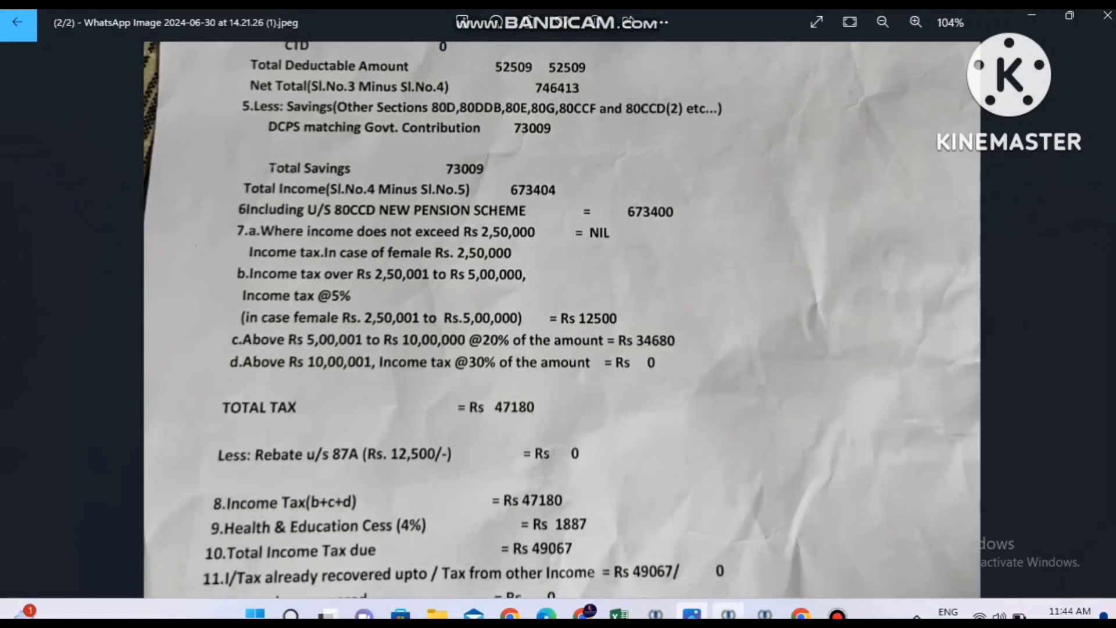
{"action": "left_click", "coordinate": [728, 613]}
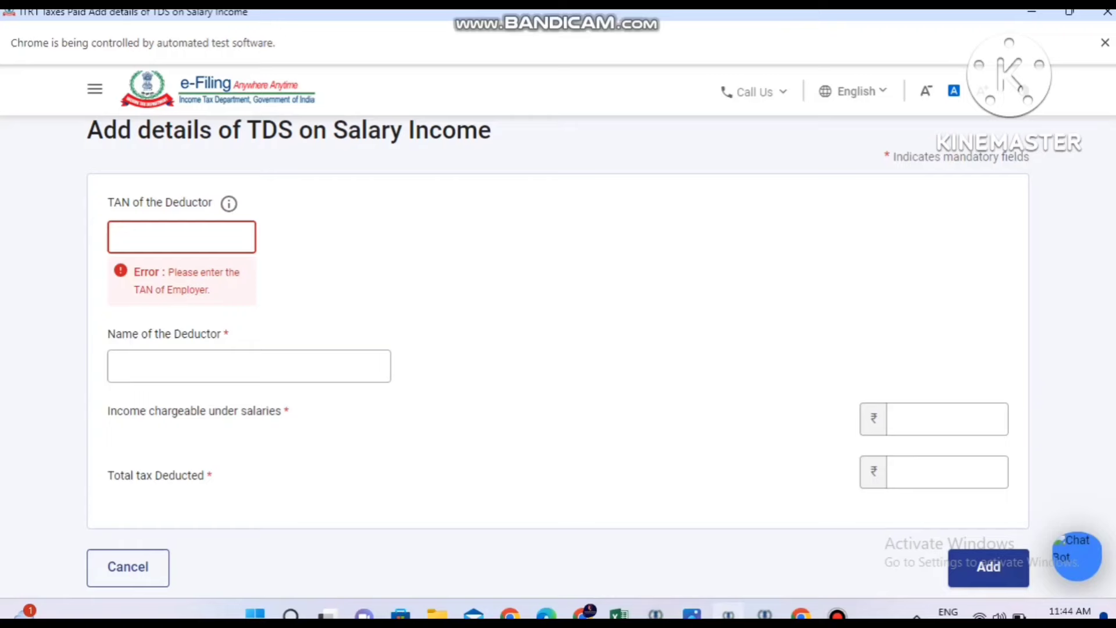
{"action": "left_click", "coordinate": [965, 564]}
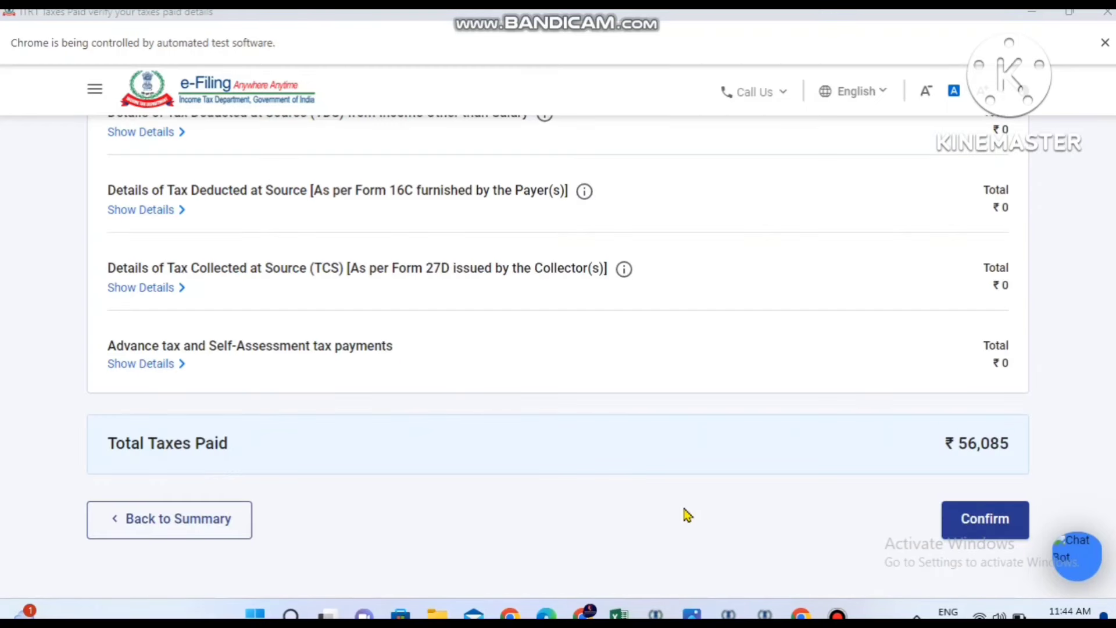
Confirm the taxes paid and open the total tax liability section of the return
{"action": "left_click", "coordinate": [990, 522]}
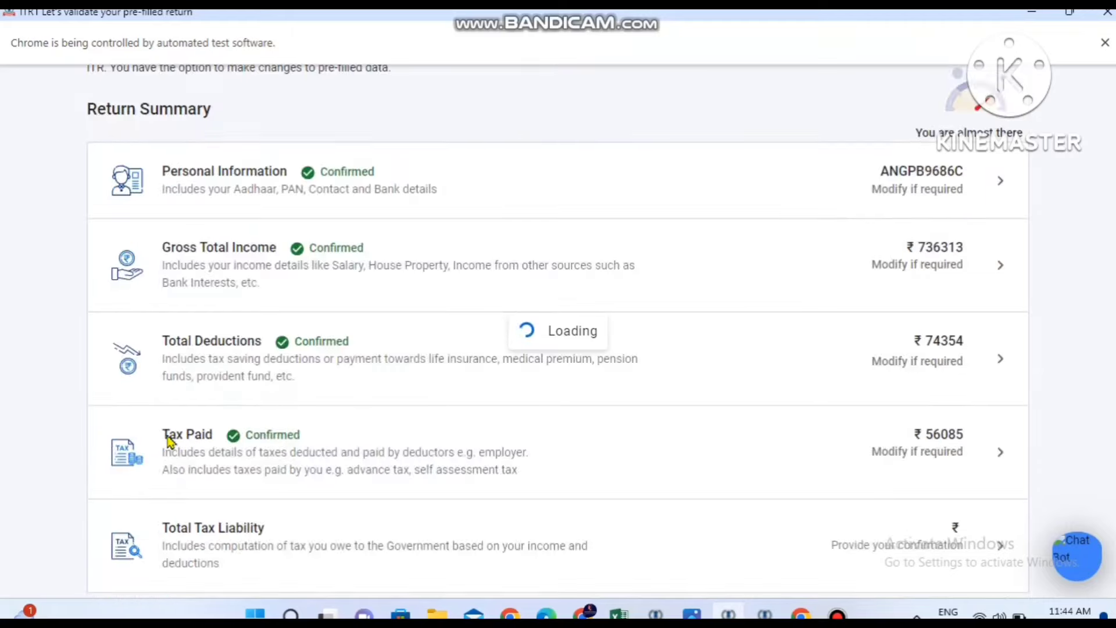
{"action": "scroll", "coordinate": [74, 511], "scroll_direction": "down", "scroll_amount": 10}
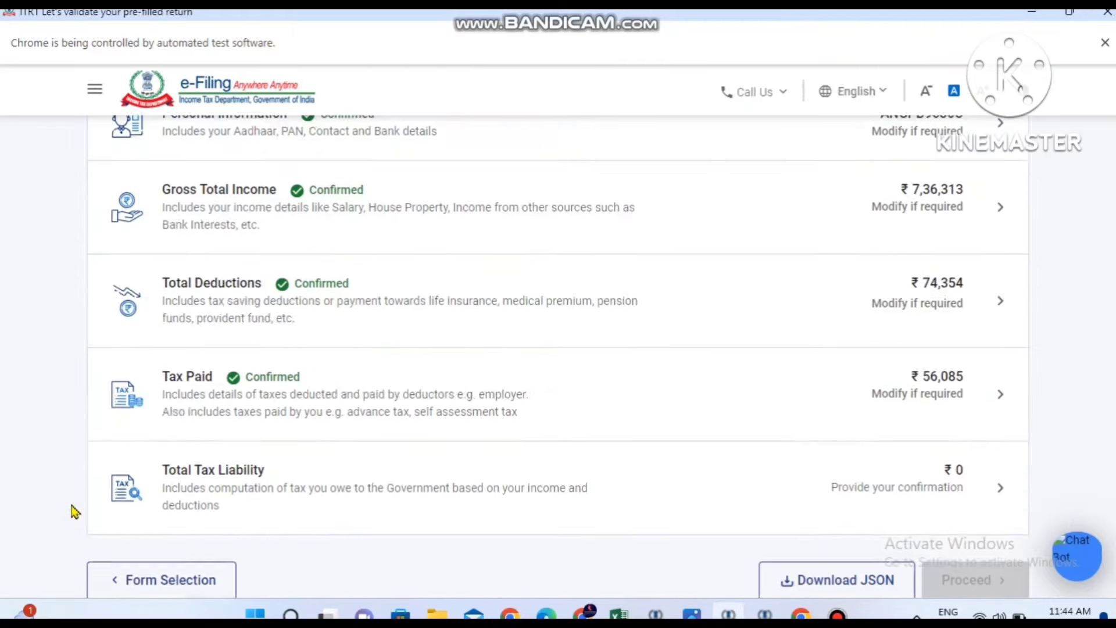
{"action": "left_click", "coordinate": [317, 317]}
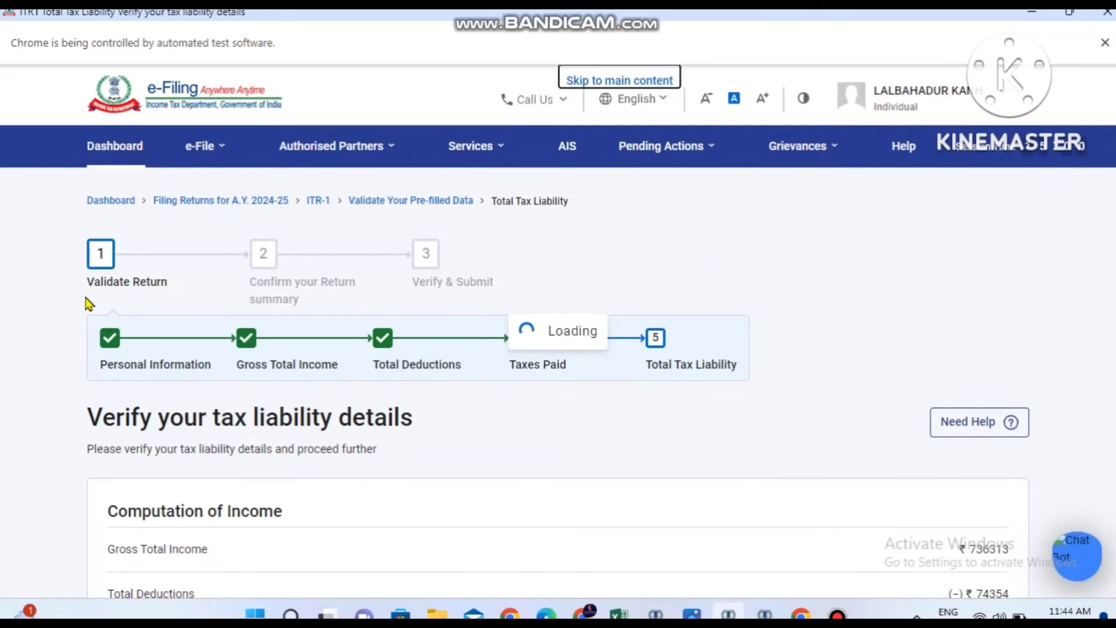
{"action": "left_click", "coordinate": [47, 340]}
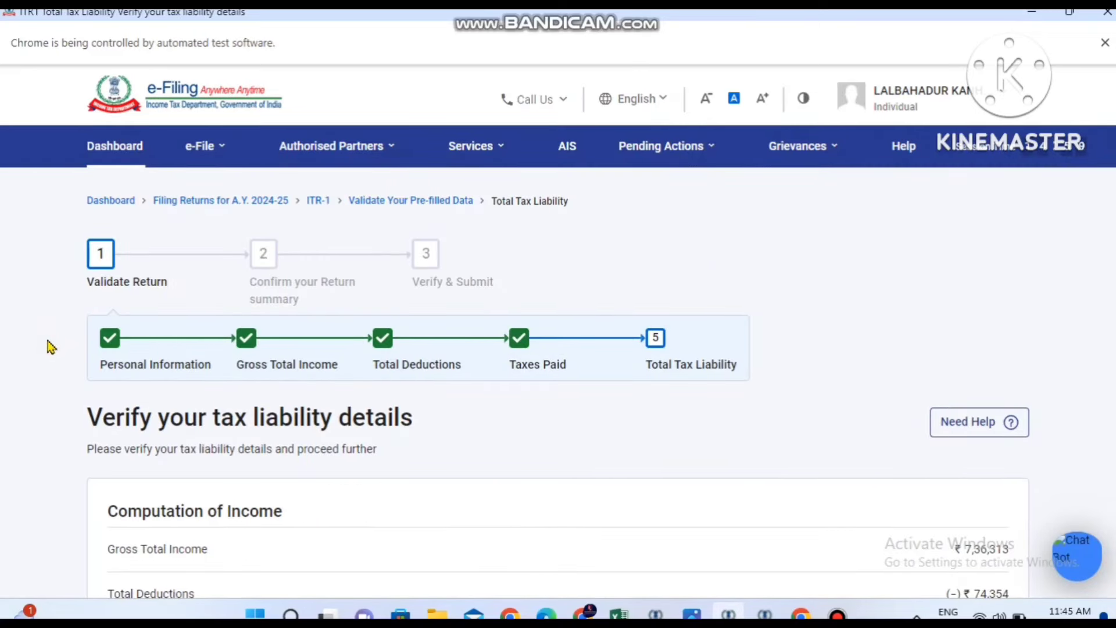
Review the computation of income, tax, rebate, cess, relief and interest, and confirm the total tax liability
{"action": "scroll", "coordinate": [48, 341], "scroll_direction": "down", "scroll_amount": 1}
{"action": "scroll", "coordinate": [48, 342], "scroll_direction": "down", "scroll_amount": 6}
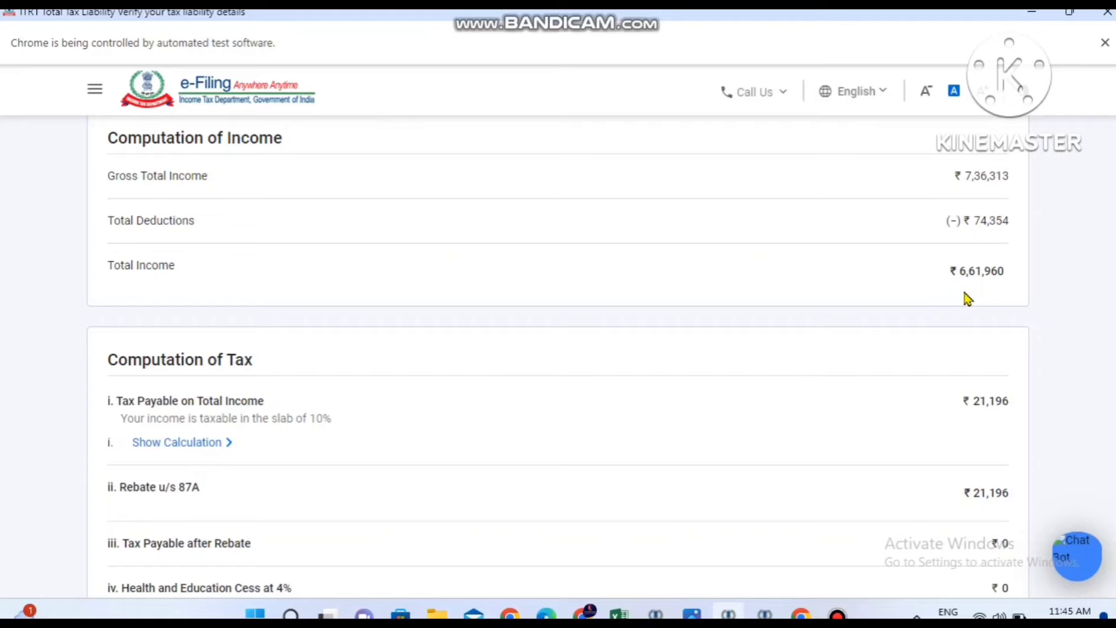
{"action": "scroll", "coordinate": [855, 434], "scroll_direction": "down", "scroll_amount": 5}
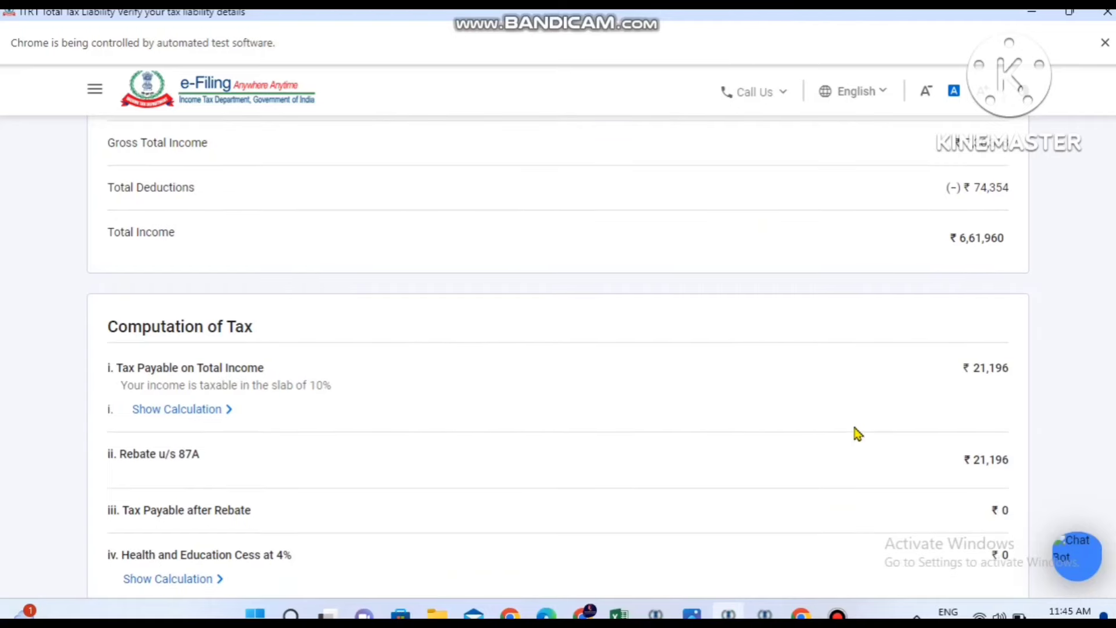
{"action": "scroll", "coordinate": [893, 458], "scroll_direction": "down", "scroll_amount": 5}
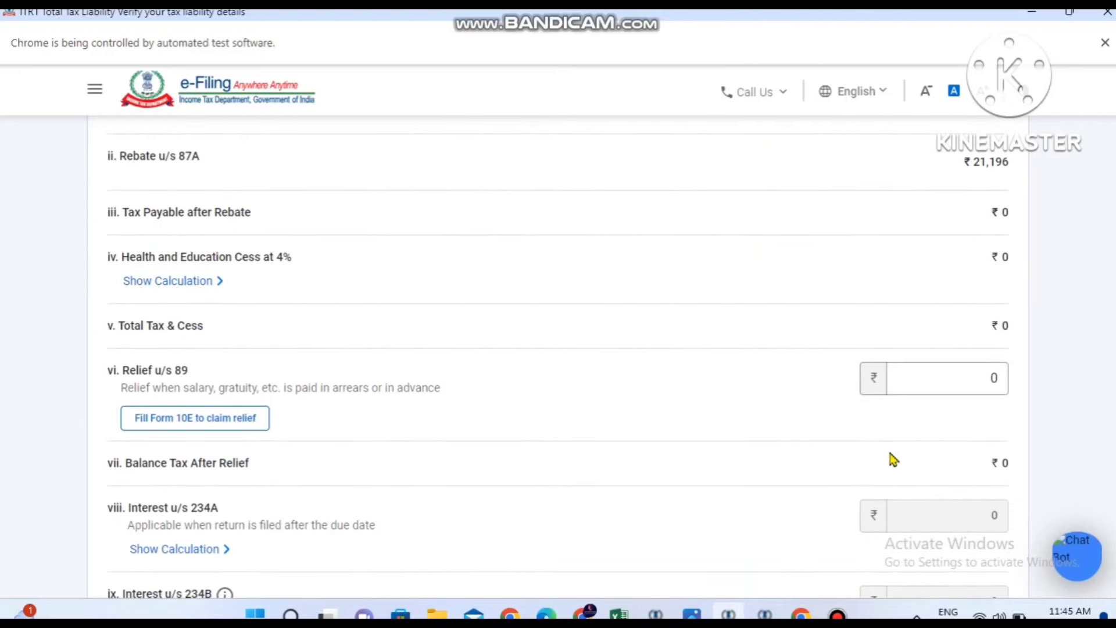
{"action": "scroll", "coordinate": [893, 459], "scroll_direction": "down", "scroll_amount": 7}
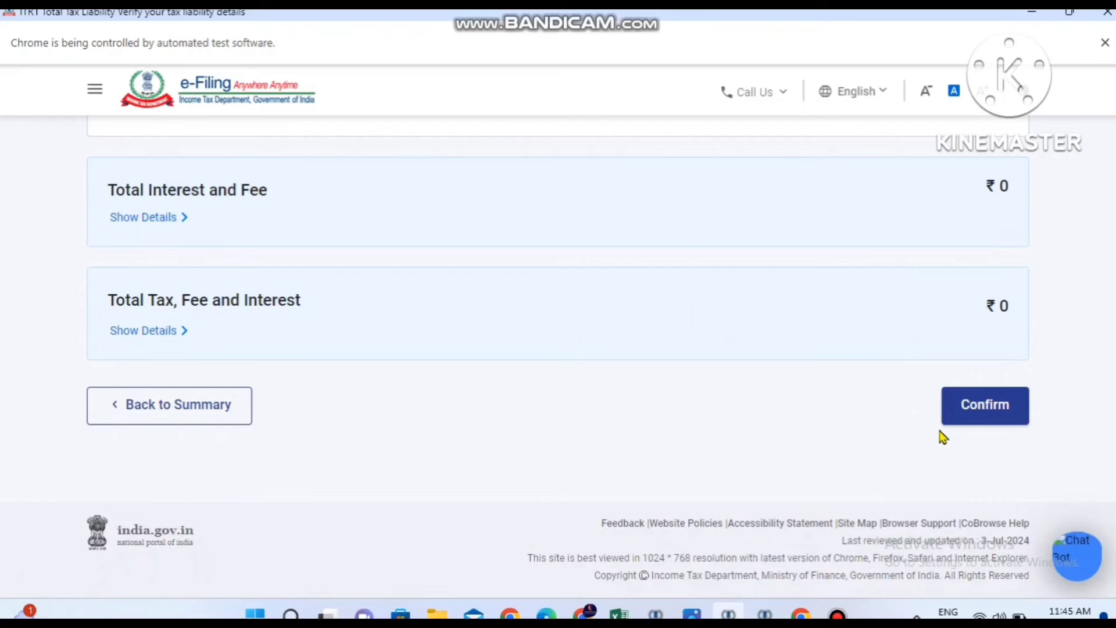
{"action": "left_click", "coordinate": [988, 397]}
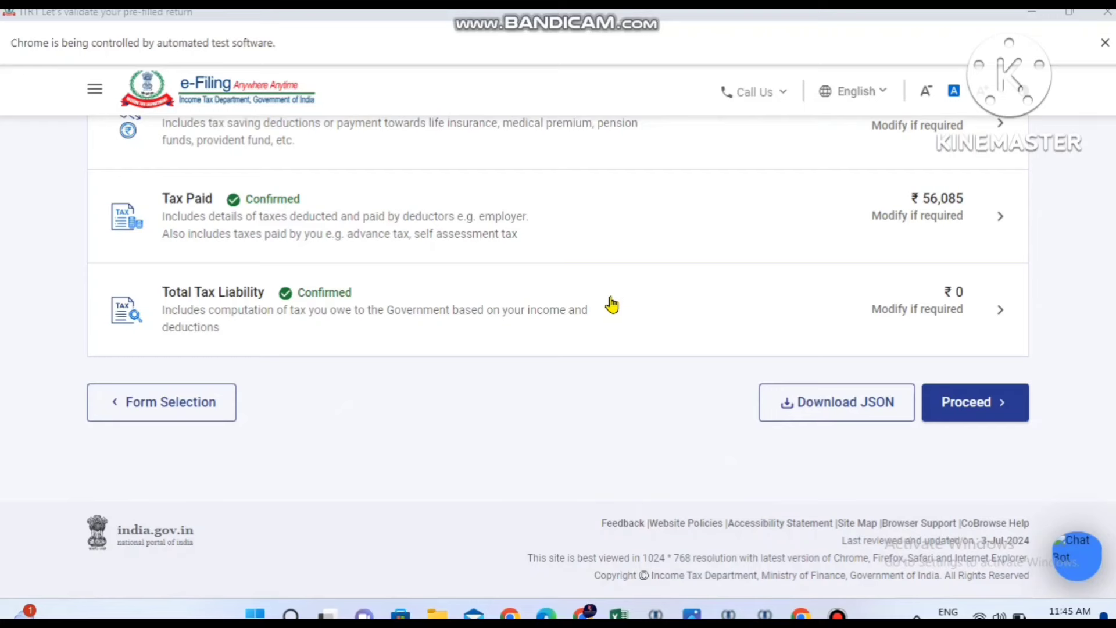
Proceed through the tax summary to the return preview and accept the declaration
{"action": "left_click", "coordinate": [941, 398]}
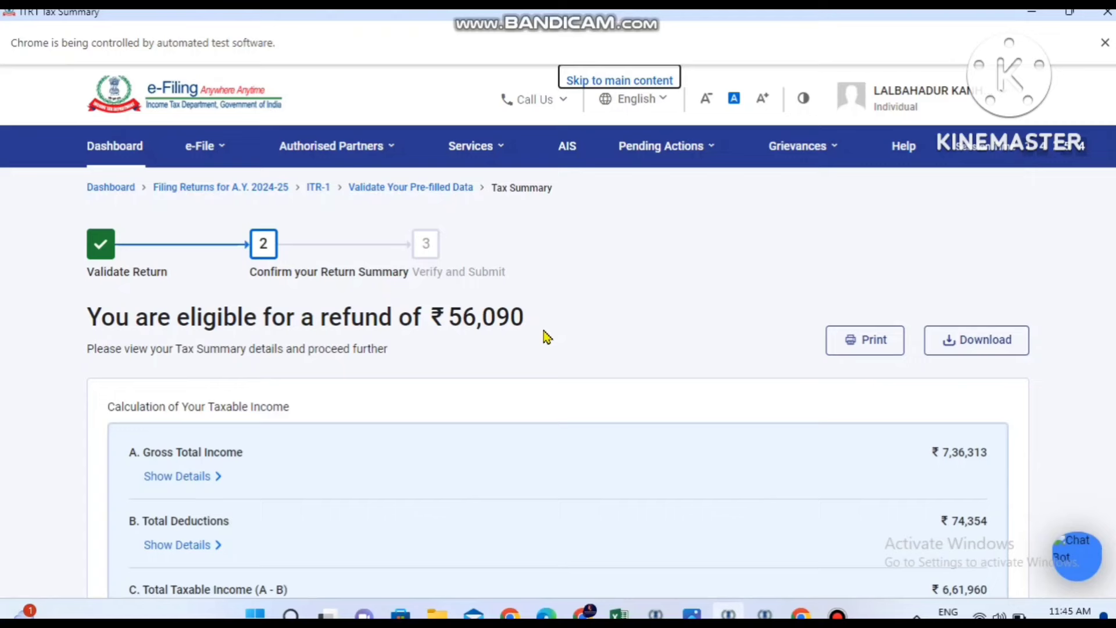
{"action": "scroll", "coordinate": [547, 337], "scroll_direction": "down", "scroll_amount": 10}
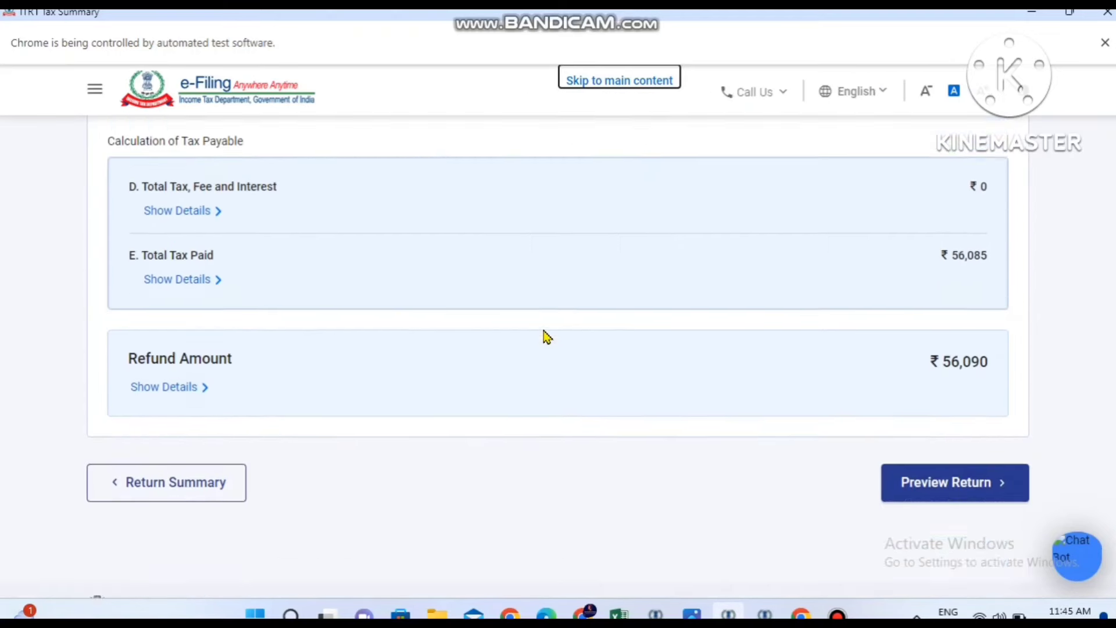
{"action": "scroll", "coordinate": [546, 337], "scroll_direction": "down", "scroll_amount": 1}
{"action": "left_click", "coordinate": [952, 414]}
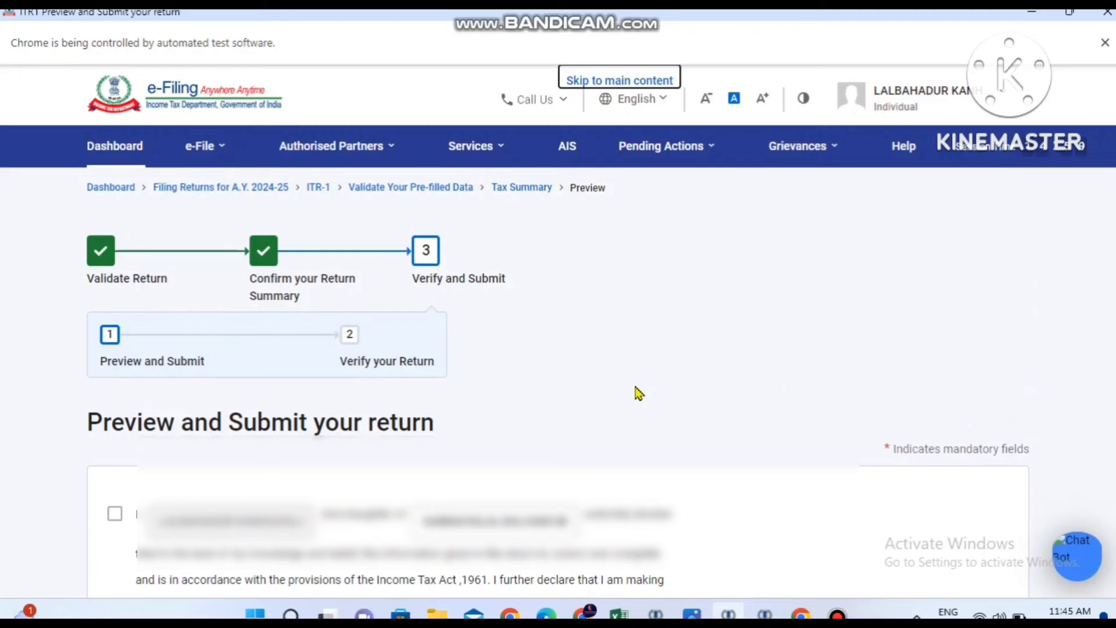
{"action": "left_click", "coordinate": [113, 513]}
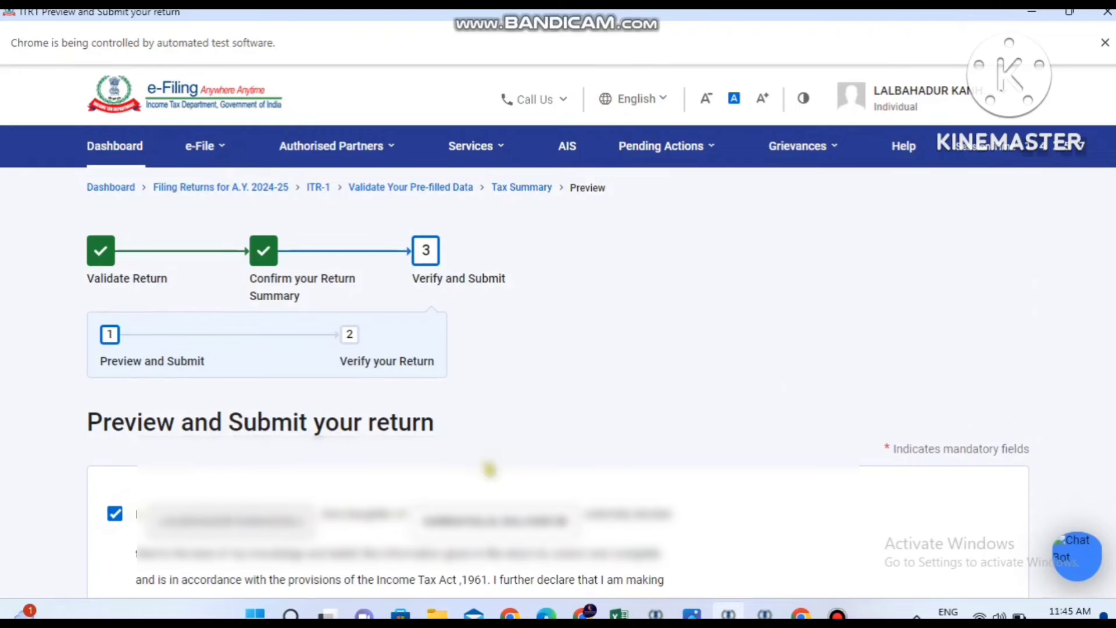